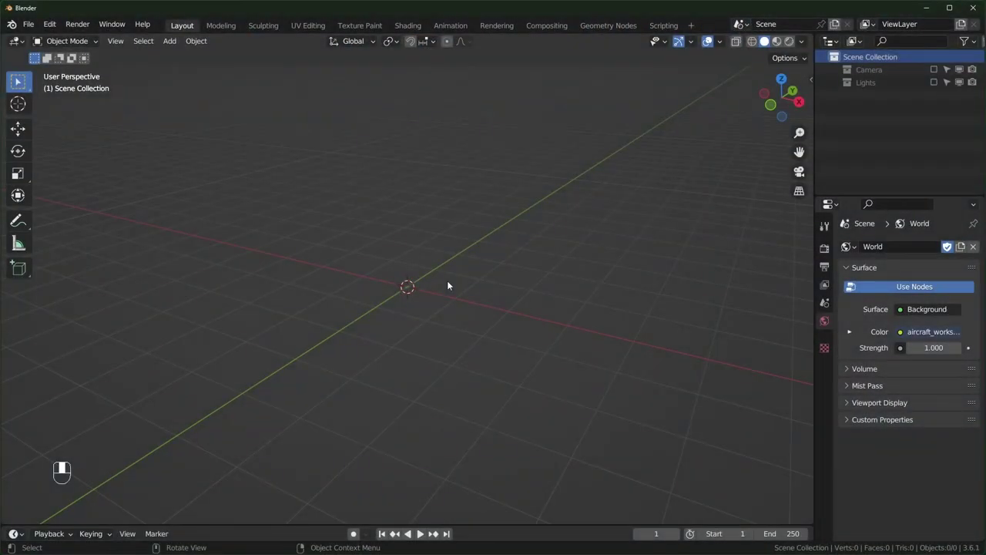
- Add a text object and replace its content with "whatever"
{"action": "middle_click_drag", "start_coordinate": [447, 286], "coordinate": [465, 287]}
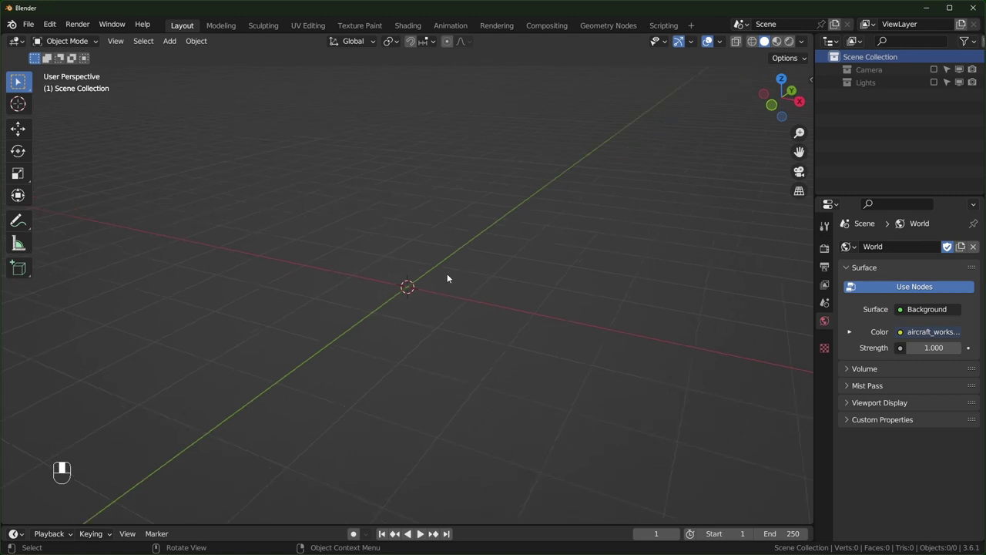
{"action": "middle_click_drag", "start_coordinate": [447, 274], "coordinate": [453, 273]}
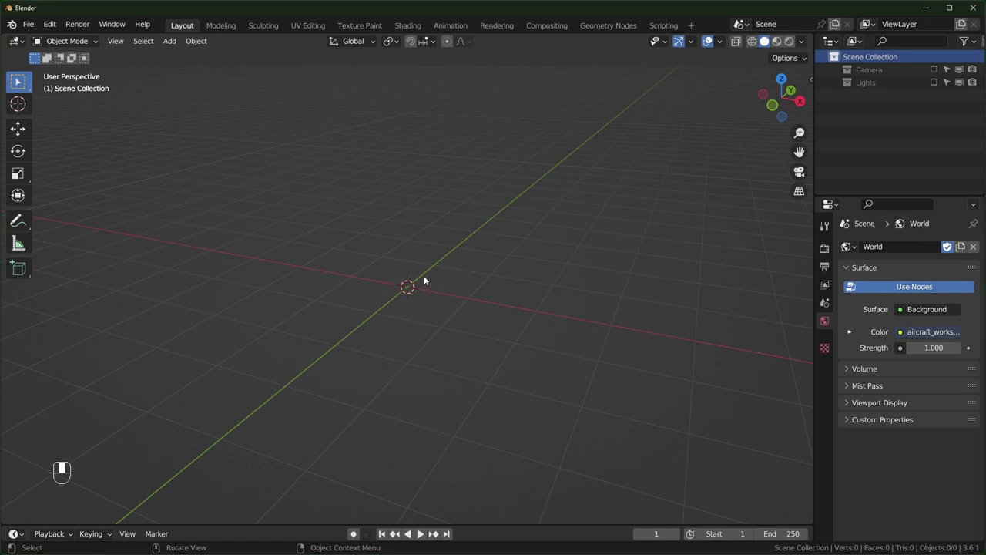
{"action": "key", "text": "shift+a"}
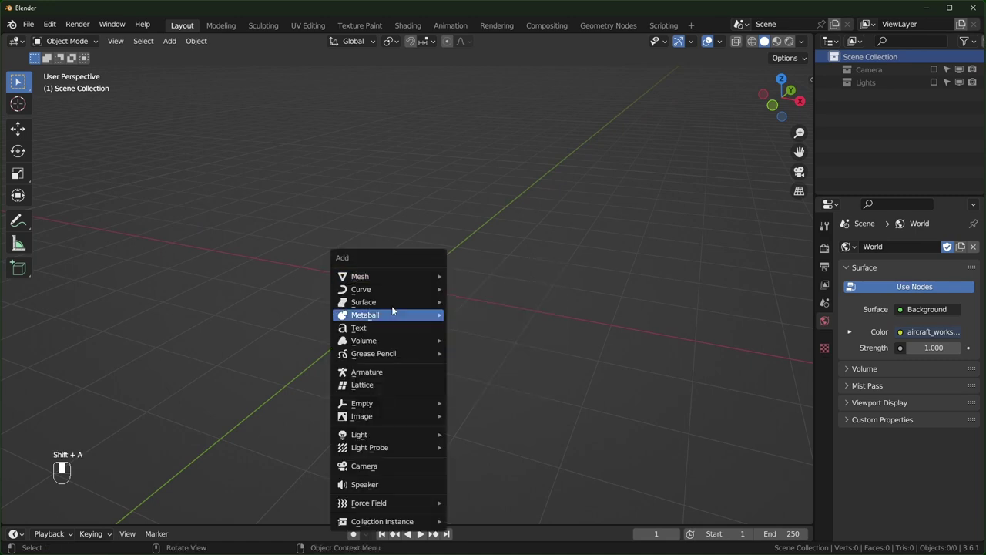
{"action": "left_click", "coordinate": [359, 328]}
{"action": "key", "text": "Tab"}
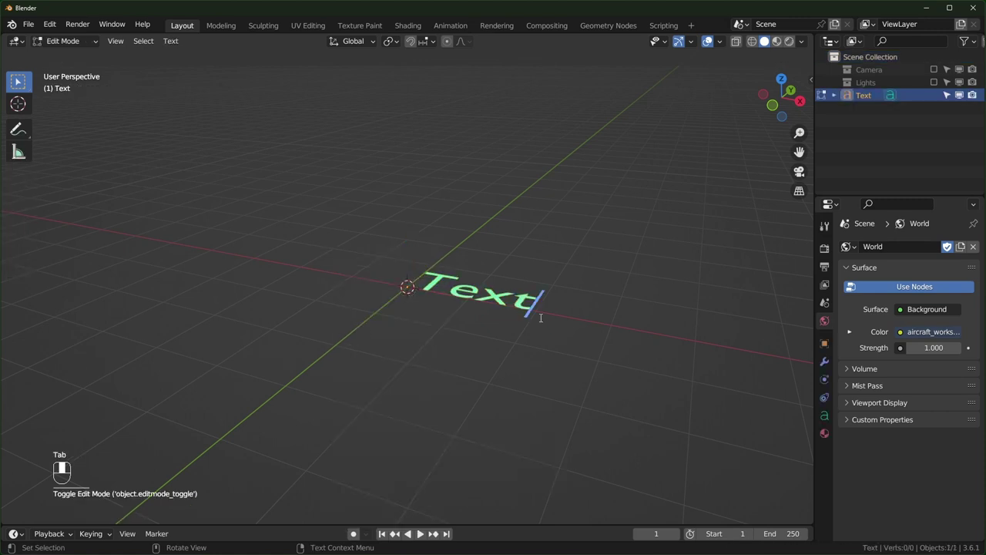
{"action": "key", "text": "ctrl+a"}
{"action": "type", "text": "whatever"}
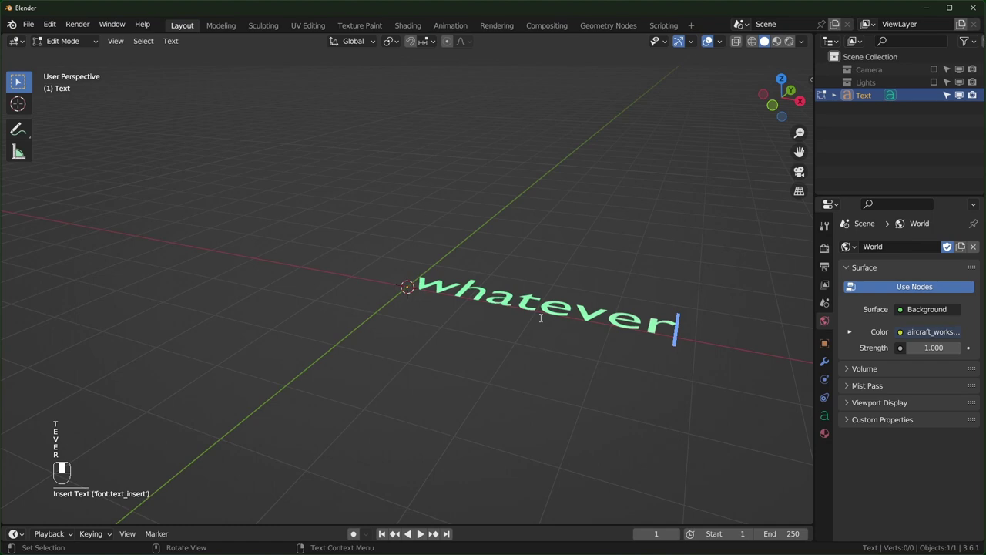
{"action": "key", "text": "Tab"}
- Rotate the text object 90° about the global X axis so it stands upright
{"action": "key", "text": "r"}
{"action": "key", "text": "x"}
{"action": "key", "text": "9"}
{"action": "key", "text": "0"}
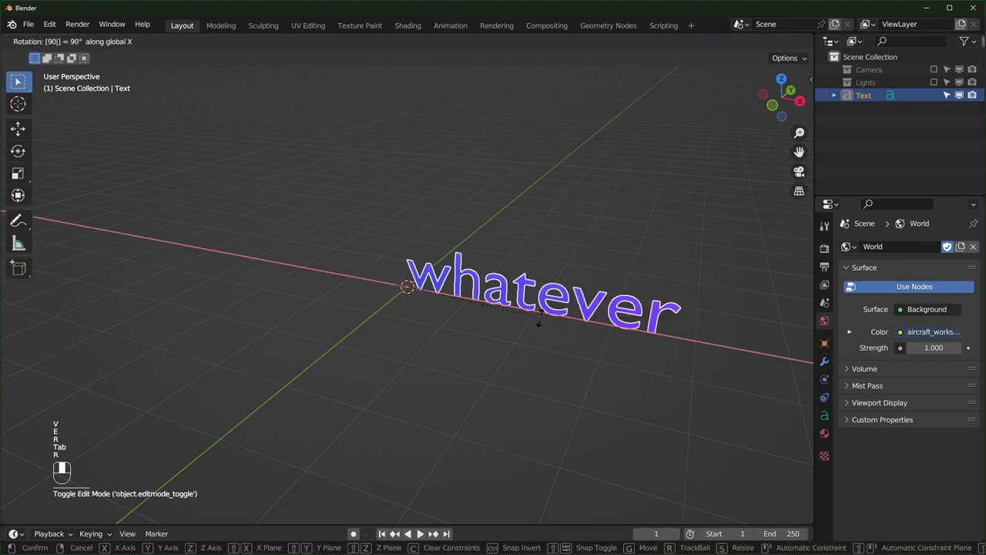
{"action": "left_click", "coordinate": [539, 321]}
- Set the text's horizontal paragraph alignment to Center
{"action": "left_click", "coordinate": [825, 416]}
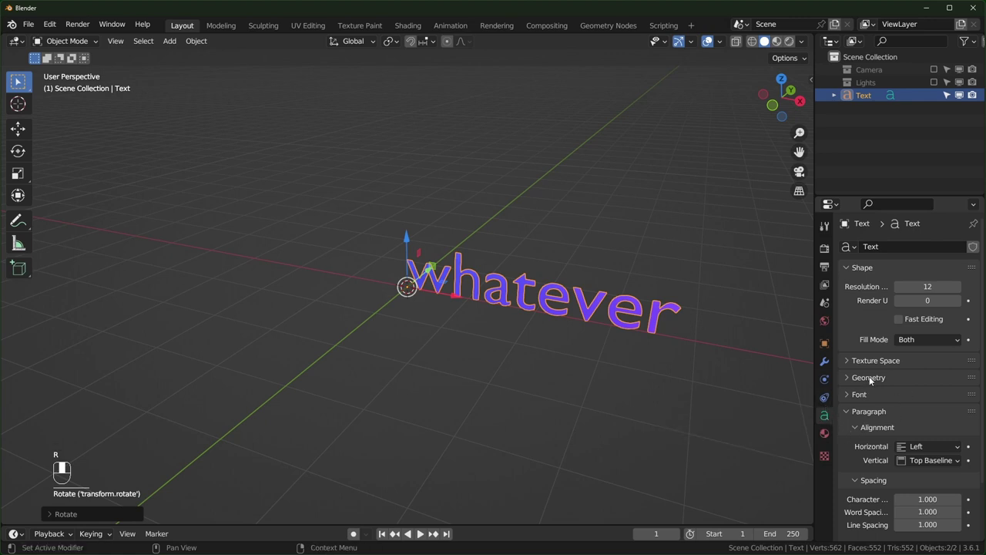
{"action": "scroll", "coordinate": [870, 376], "scroll_direction": "down", "scroll_amount": 3}
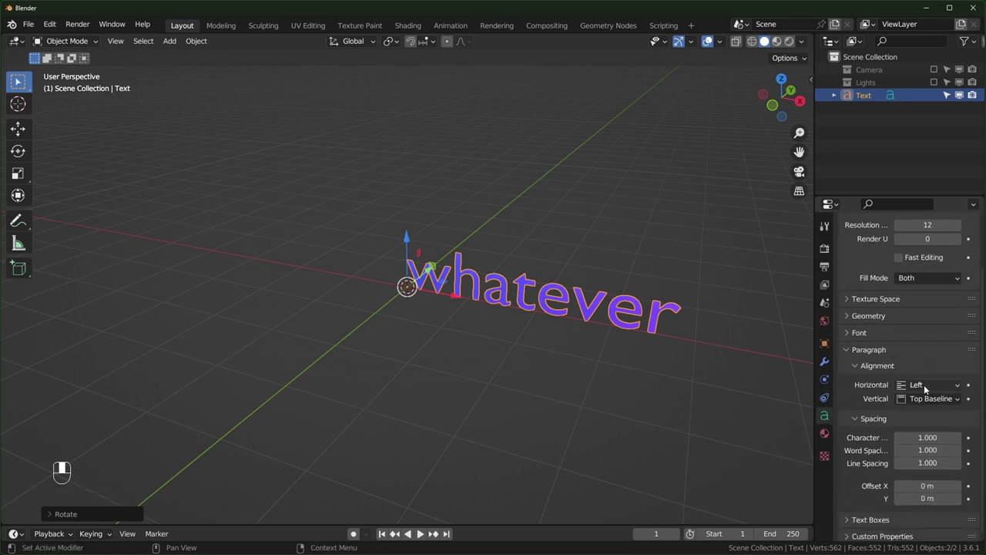
{"action": "left_click", "coordinate": [924, 385]}
{"action": "left_click", "coordinate": [898, 413]}
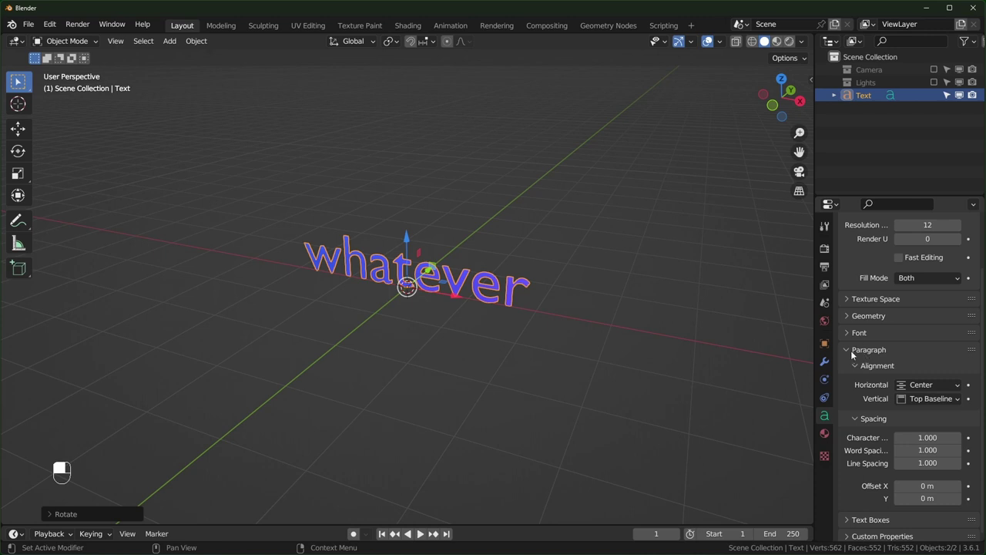
{"action": "left_click", "coordinate": [851, 350]}
- Give the text thickness with a geometry Extrude of 0.11 m
{"action": "left_click", "coordinate": [848, 376]}
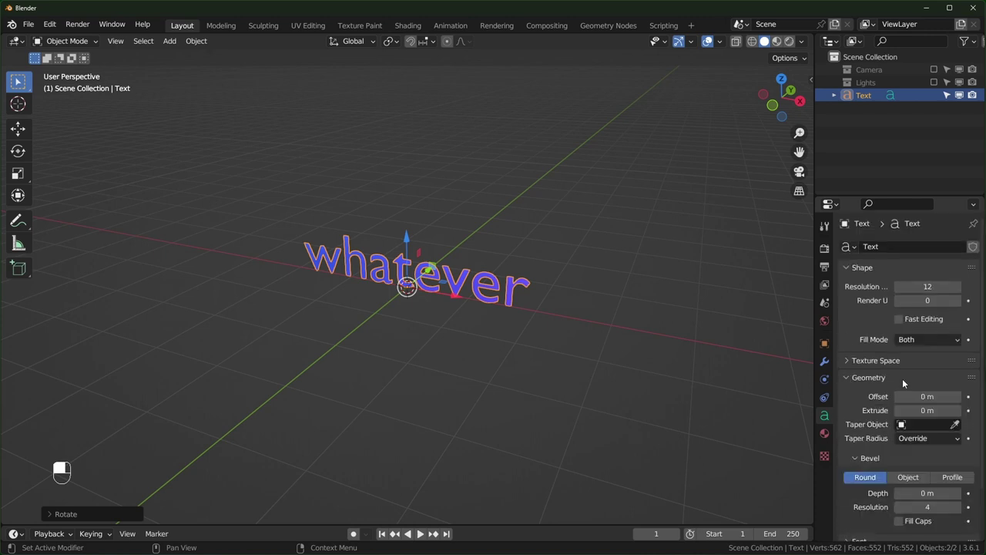
{"action": "scroll", "coordinate": [902, 378], "scroll_direction": "down", "scroll_amount": 3}
{"action": "mouse_move", "coordinate": [928, 349]}
{"action": "left_mouse_down"}
{"action": "mouse_move", "coordinate": [965, 350]}
{"action": "mouse_move", "coordinate": [947, 350]}
{"action": "left_mouse_up"}
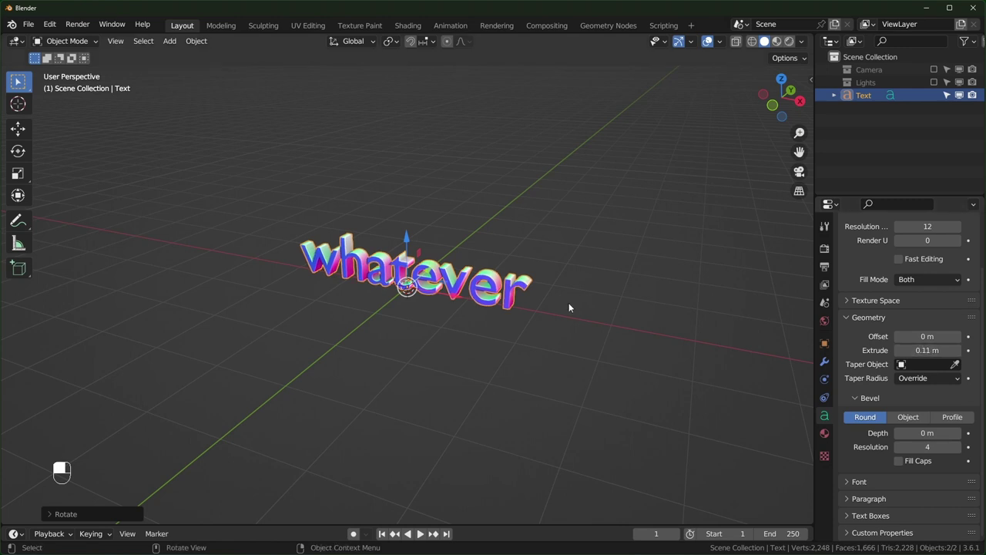
{"action": "scroll", "coordinate": [569, 307], "scroll_direction": "up", "scroll_amount": 4}
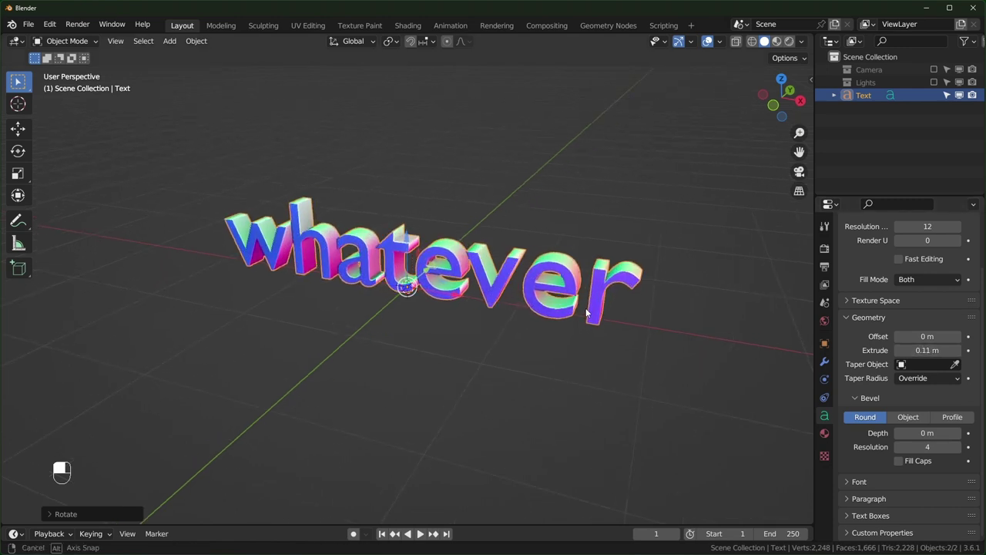
- Add a mesh plane at the origin and hide the text object in the viewport and in renders
{"action": "left_click", "coordinate": [704, 201]}
{"action": "key", "text": "shift+a"}
{"action": "mouse_move", "coordinate": [657, 149]}
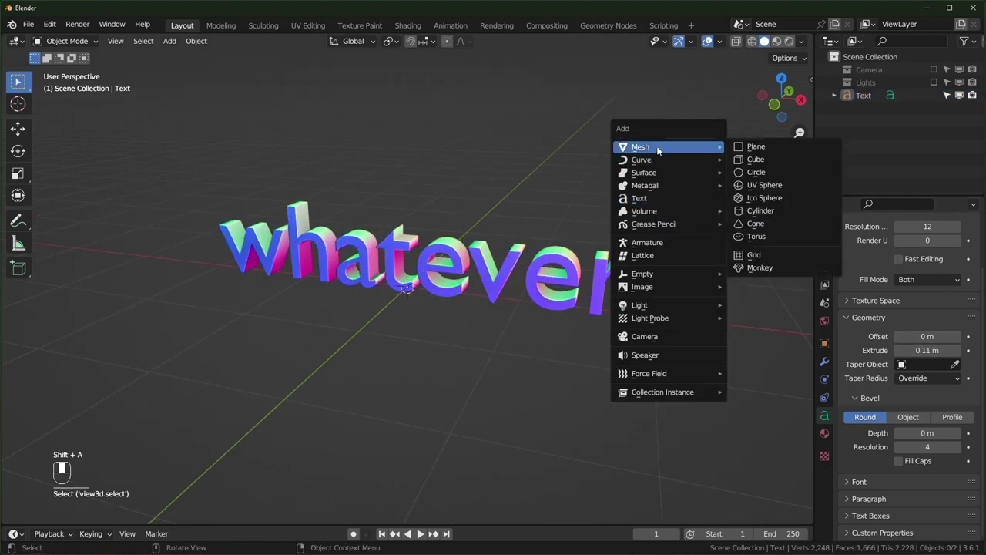
{"action": "left_click", "coordinate": [771, 150]}
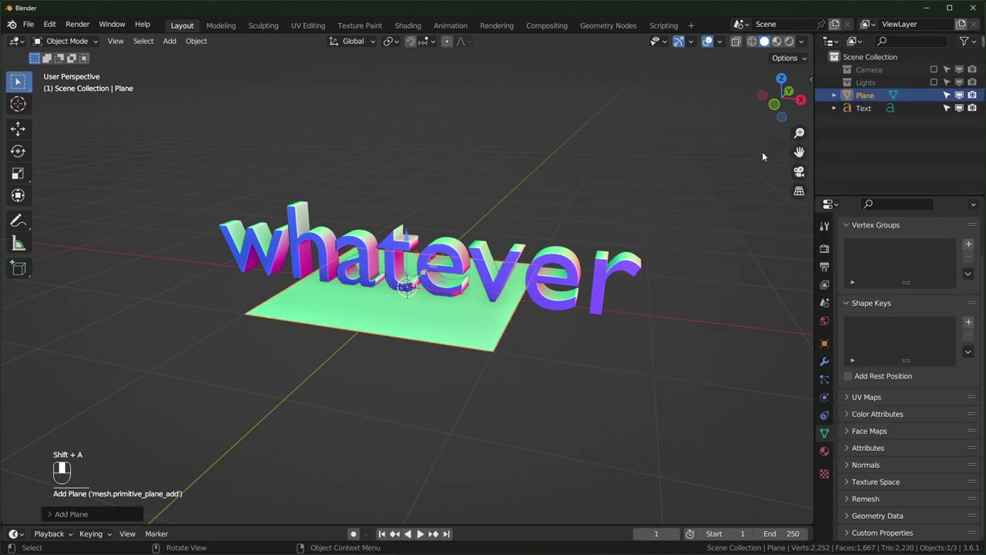
{"action": "left_click", "coordinate": [949, 109]}
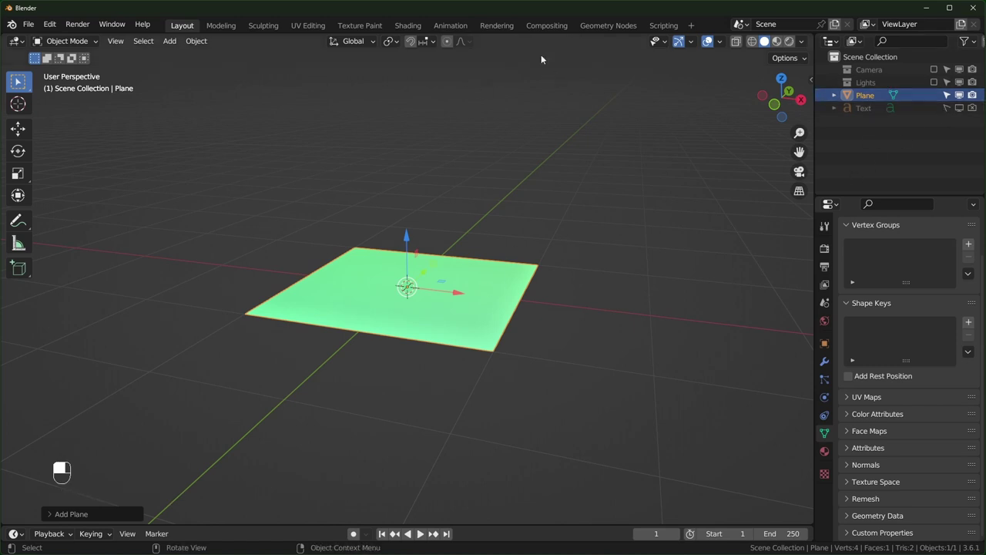
- Switch to the Geometry Nodes workspace and create a new geometry node tree on the plane
{"action": "left_click", "coordinate": [608, 25]}
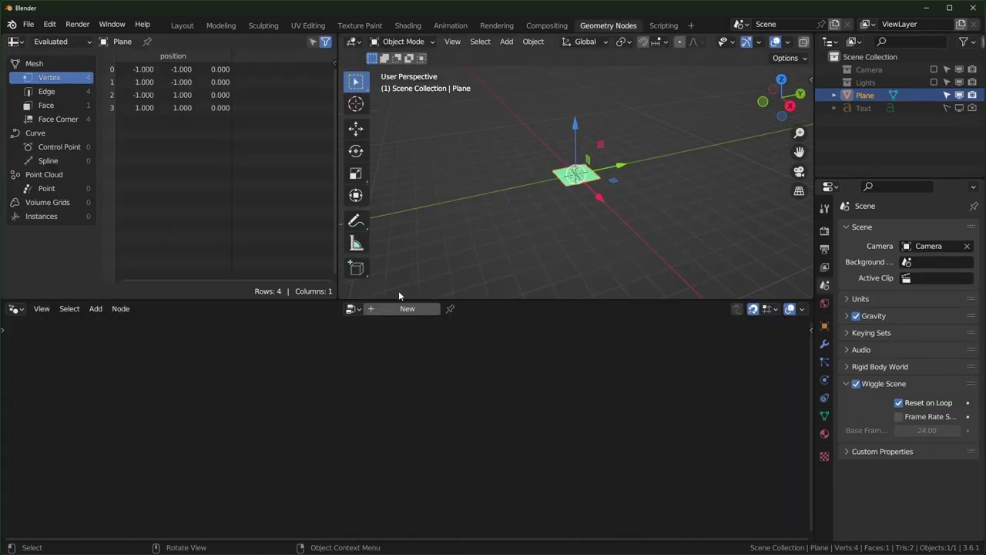
{"action": "left_click", "coordinate": [408, 309]}
{"action": "scroll", "coordinate": [366, 363], "scroll_direction": "up", "scroll_amount": 4}
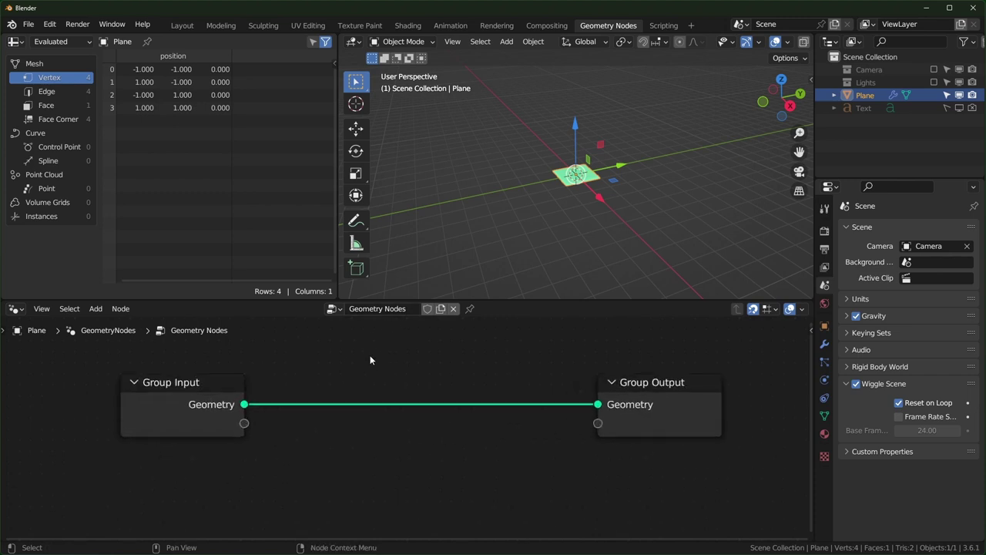
{"action": "scroll", "coordinate": [360, 389], "scroll_direction": "down", "scroll_amount": 1}
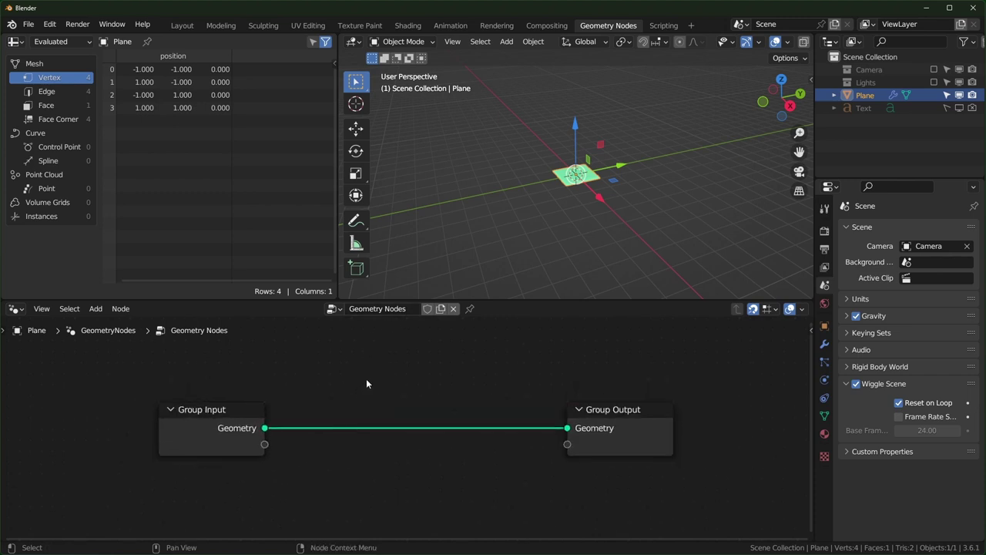
- Bring the Text object into the node tree as an Object Info node set to Relative
{"action": "left_click", "coordinate": [862, 107]}
{"action": "left_click_drag", "start_coordinate": [708, 262], "coordinate": [359, 478]}
{"action": "scroll", "coordinate": [437, 490], "scroll_direction": "down", "scroll_amount": 2}
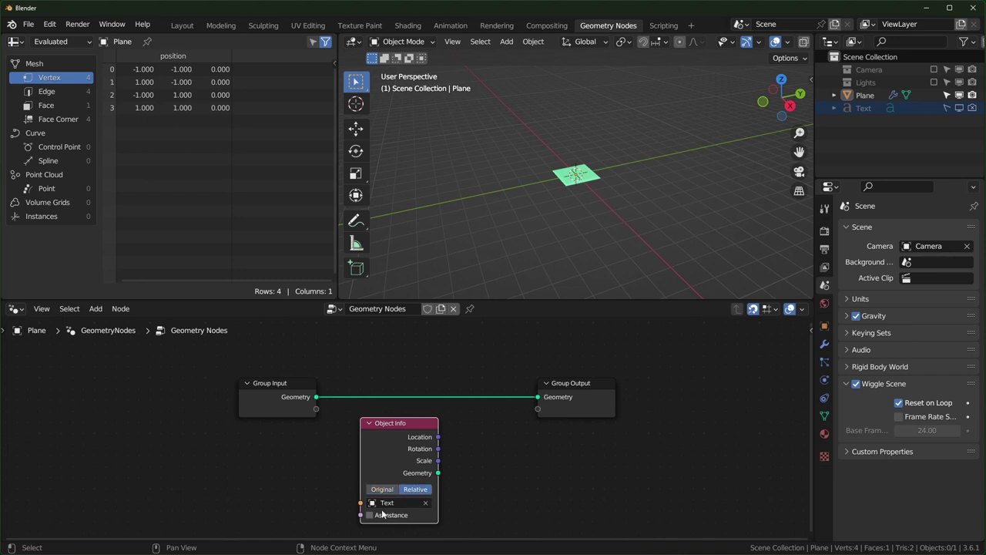
- Disconnect the Group Input and feed the Object Info node's Geometry into the Group Output
{"action": "left_click_drag", "start_coordinate": [537, 397], "coordinate": [145, 372]}
{"action": "scroll", "coordinate": [404, 429], "scroll_direction": "up", "scroll_amount": 2}
{"action": "left_click_drag", "start_coordinate": [424, 443], "coordinate": [554, 397]}
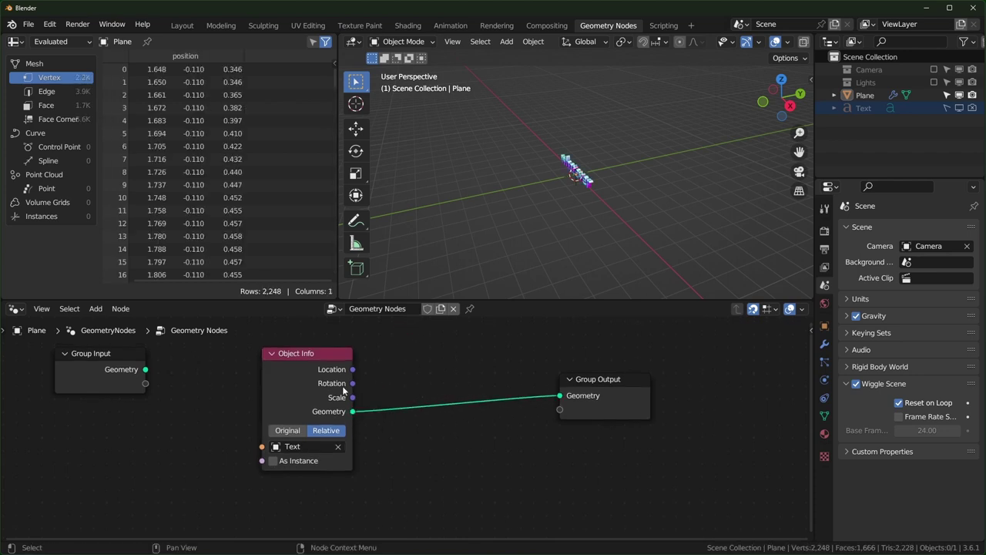
{"action": "left_click_drag", "start_coordinate": [288, 374], "coordinate": [299, 383]}
{"action": "scroll", "coordinate": [553, 202], "scroll_direction": "up", "scroll_amount": 4}
{"action": "middle_click_drag", "start_coordinate": [554, 202], "coordinate": [671, 202]}
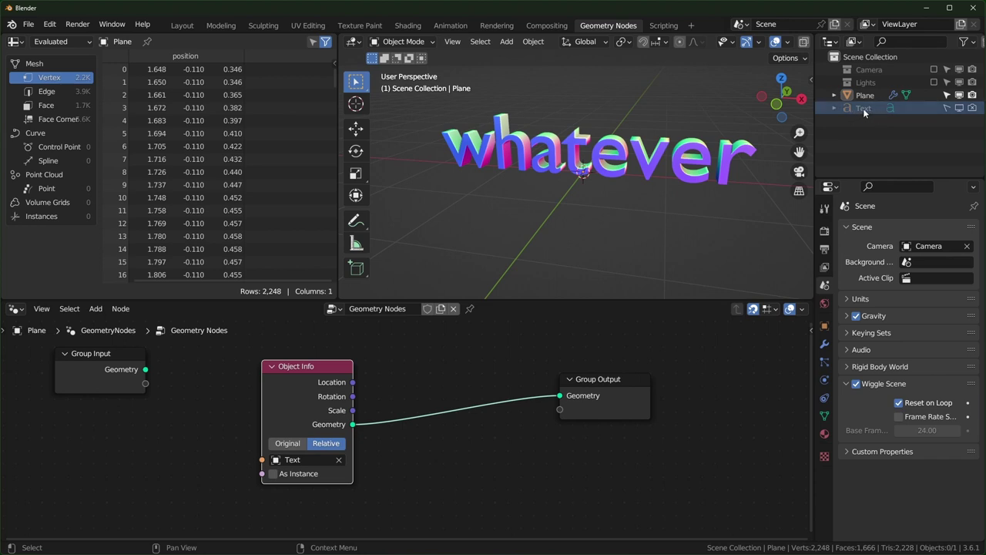
- Insert a Distribute Points on Faces node on the link between Object Info and Group Output
{"action": "middle_click_drag", "start_coordinate": [385, 438], "coordinate": [419, 440]}
{"action": "left_click_drag", "start_coordinate": [336, 366], "coordinate": [270, 355]}
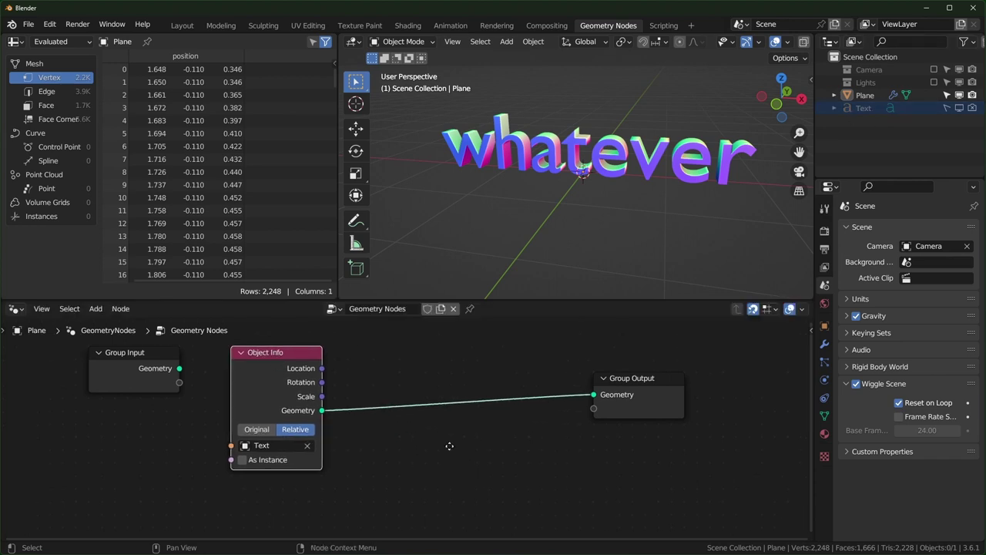
{"action": "middle_click_drag", "start_coordinate": [449, 445], "coordinate": [426, 467]}
{"action": "scroll", "coordinate": [426, 465], "scroll_direction": "down", "scroll_amount": 1}
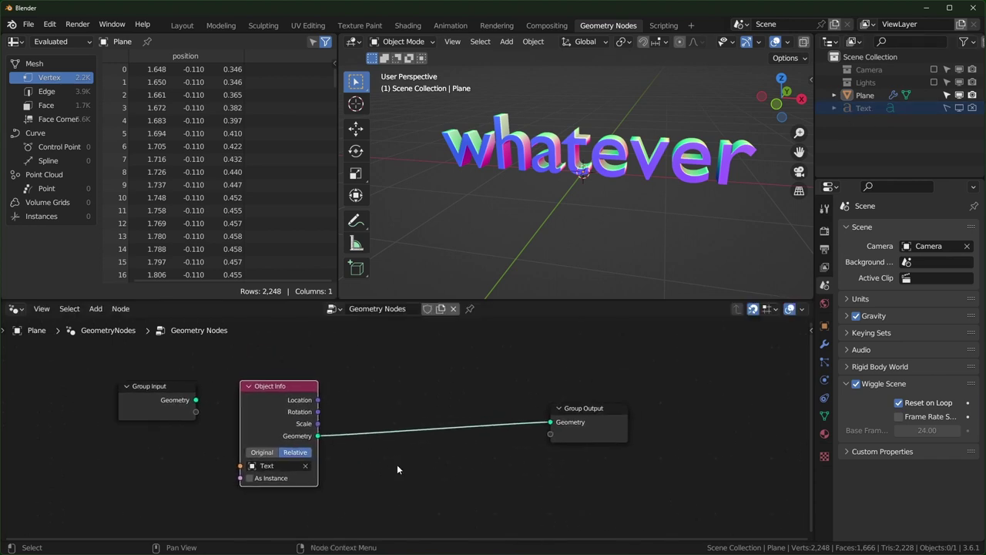
{"action": "key", "text": "shift+a"}
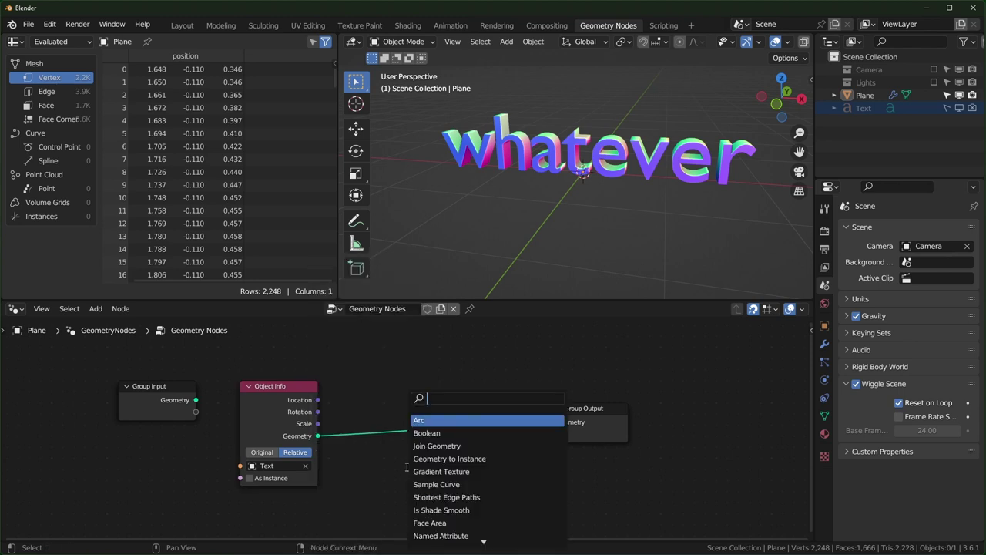
{"action": "type", "text": "distr"}
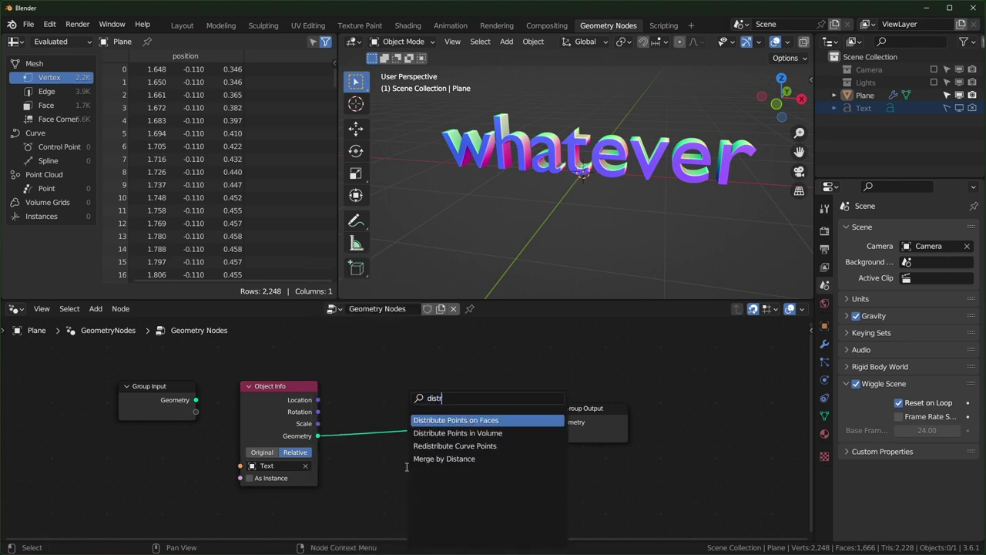
{"action": "left_click", "coordinate": [470, 420]}
{"action": "left_click", "coordinate": [471, 360]}
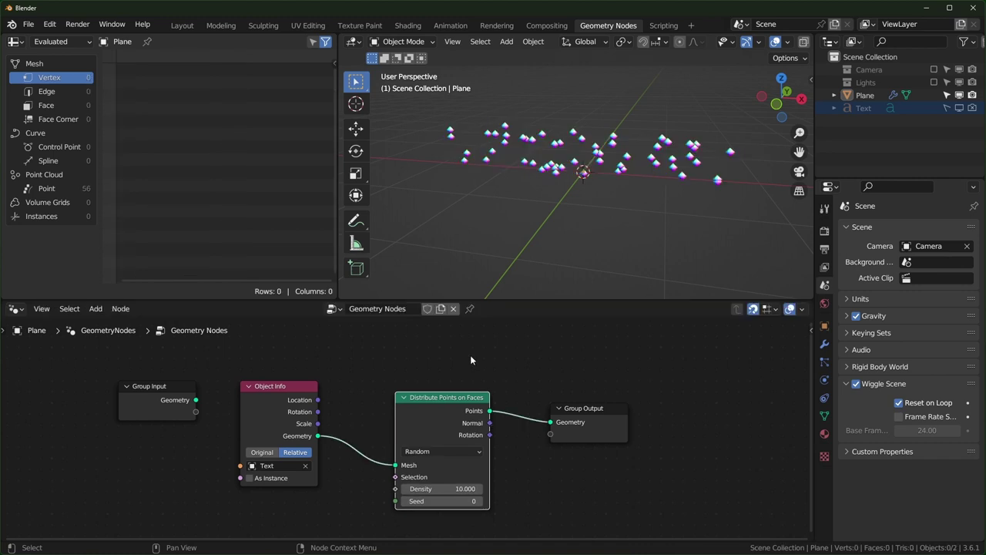
- Move the Group Input, Object Info and Distribute Points on Faces nodes away from the Group Output to free up space before it
{"action": "left_click_drag", "start_coordinate": [138, 364], "coordinate": [266, 473]}
{"action": "left_click_drag", "start_coordinate": [288, 427], "coordinate": [198, 427]}
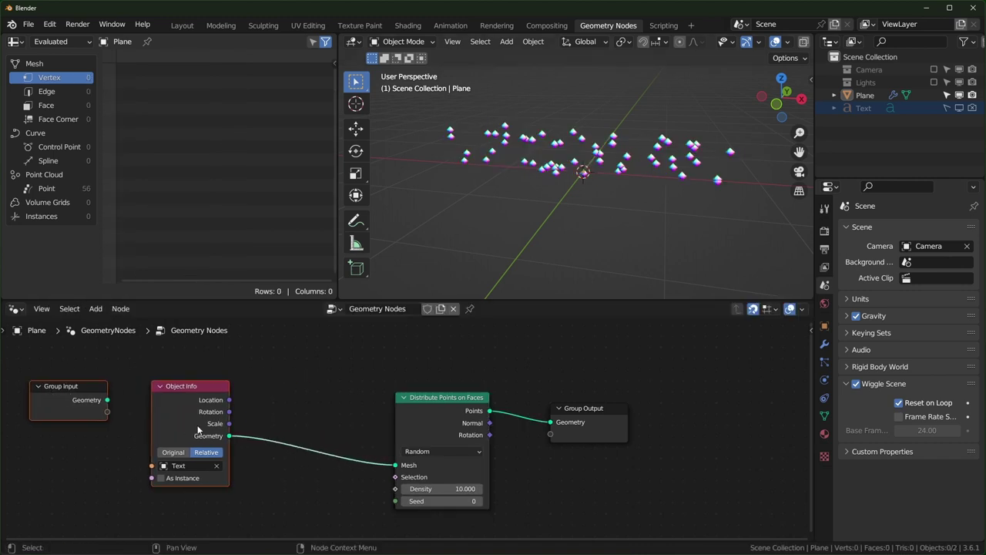
{"action": "left_click_drag", "start_coordinate": [463, 404], "coordinate": [351, 393]}
- Raise the point distribution Density to 138.7 so the points fill out the letters
{"action": "middle_click_drag", "start_coordinate": [599, 197], "coordinate": [636, 194]}
{"action": "left_click_drag", "start_coordinate": [331, 478], "coordinate": [513, 477]}
{"action": "left_click_drag", "start_coordinate": [397, 478], "coordinate": [473, 478]}
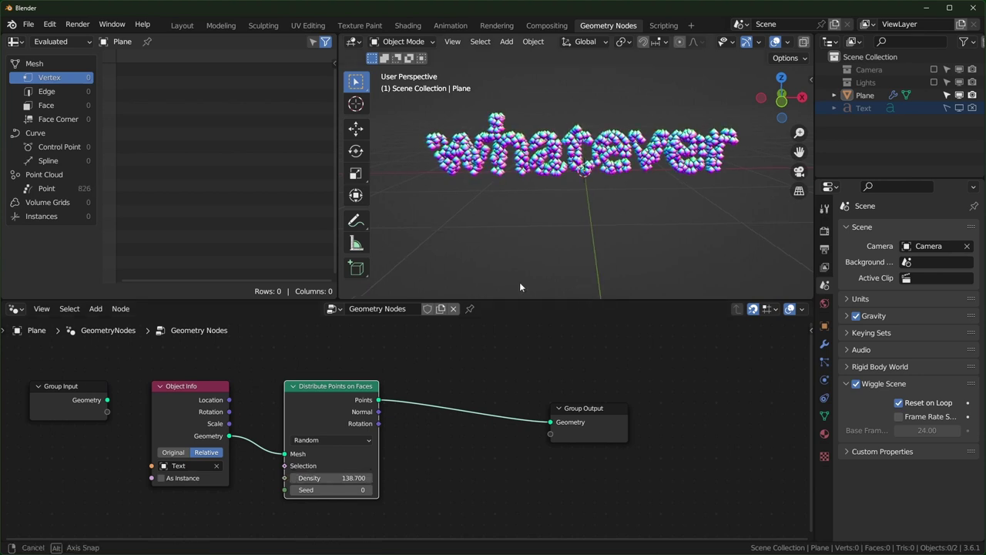
{"action": "middle_click_drag", "start_coordinate": [519, 283], "coordinate": [640, 219]}
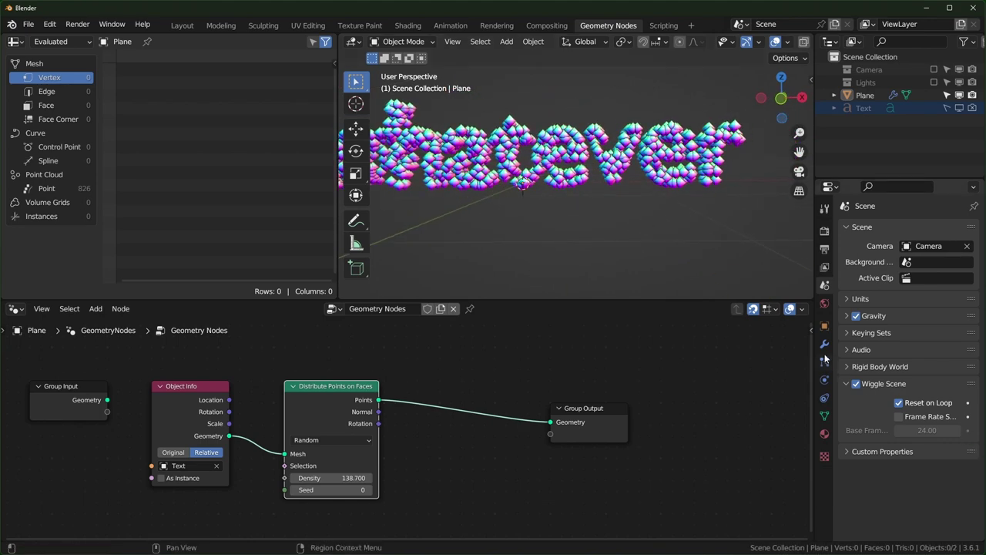
- Give the Text object a slightly negative geometry Offset to make the letters thinner
{"action": "left_click", "coordinate": [864, 109]}
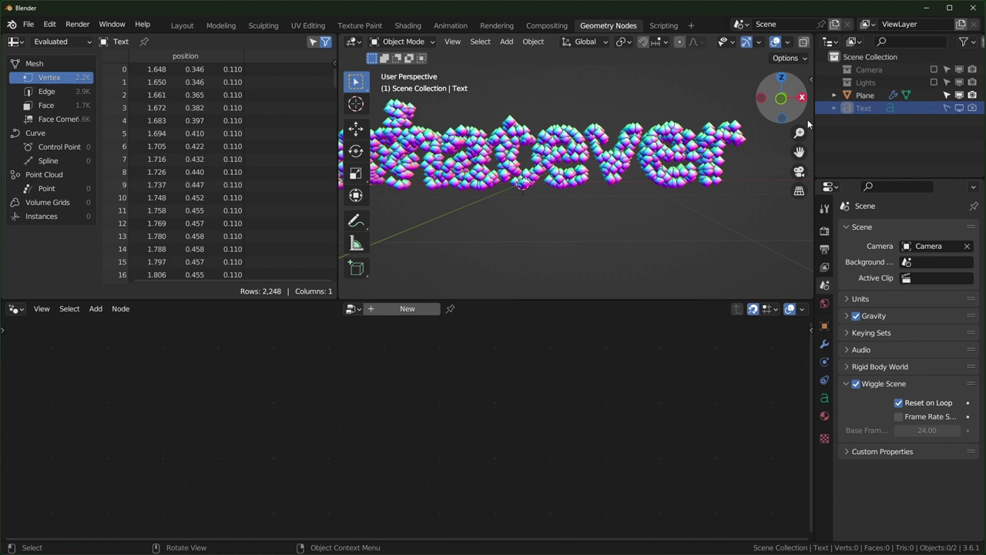
{"action": "left_click", "coordinate": [824, 399]}
{"action": "left_click", "coordinate": [858, 393]}
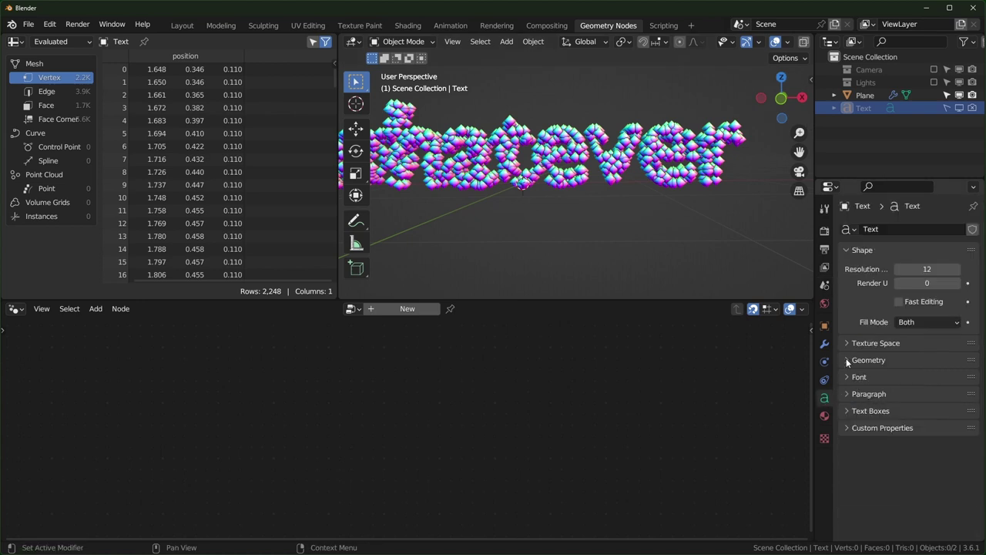
{"action": "left_click", "coordinate": [848, 361]}
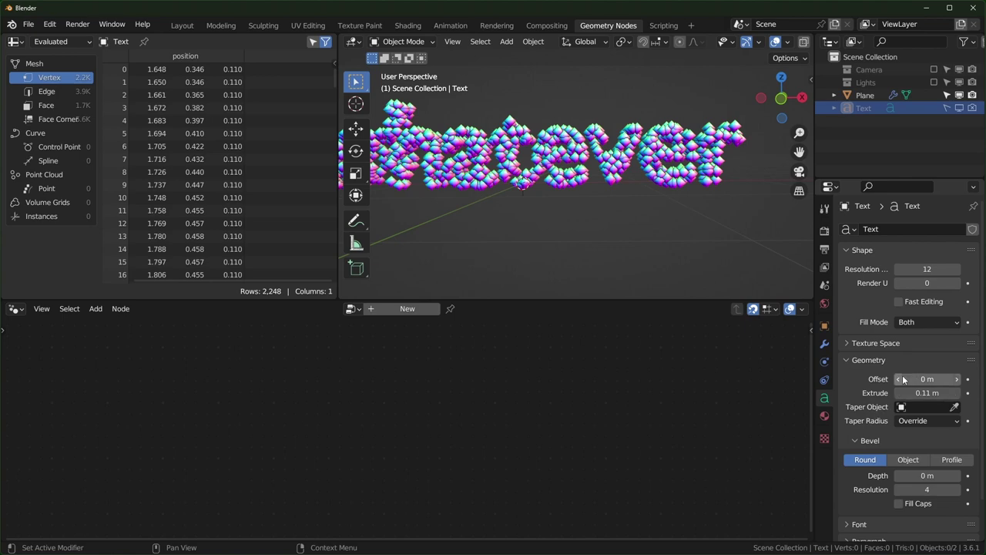
{"action": "left_click_drag", "start_coordinate": [931, 379], "coordinate": [896, 378]}
{"action": "middle_click_drag", "start_coordinate": [582, 179], "coordinate": [723, 172]}
- Reselect the plane to bring back its node tree and frame all of the nodes
{"action": "left_click", "coordinate": [871, 94]}
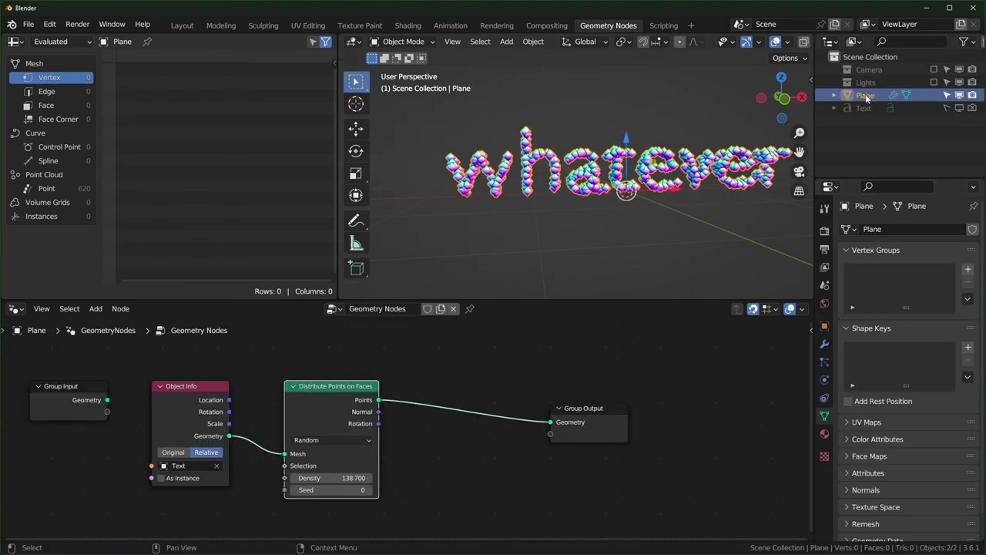
{"action": "key", "text": "Home"}
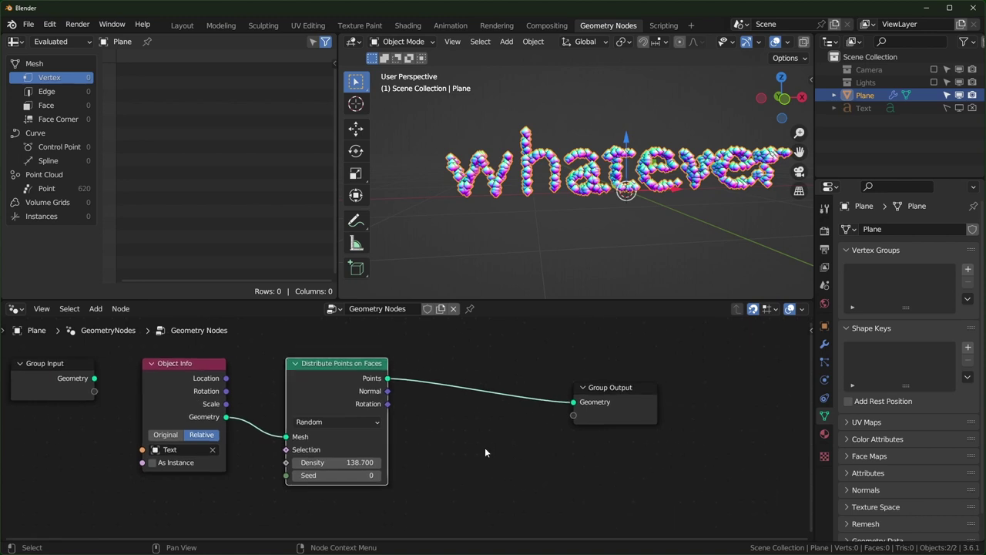
{"action": "key", "text": "shift+a"}
{"action": "key", "text": "Escape"}
{"action": "scroll", "coordinate": [465, 454], "scroll_direction": "down", "scroll_amount": 2}
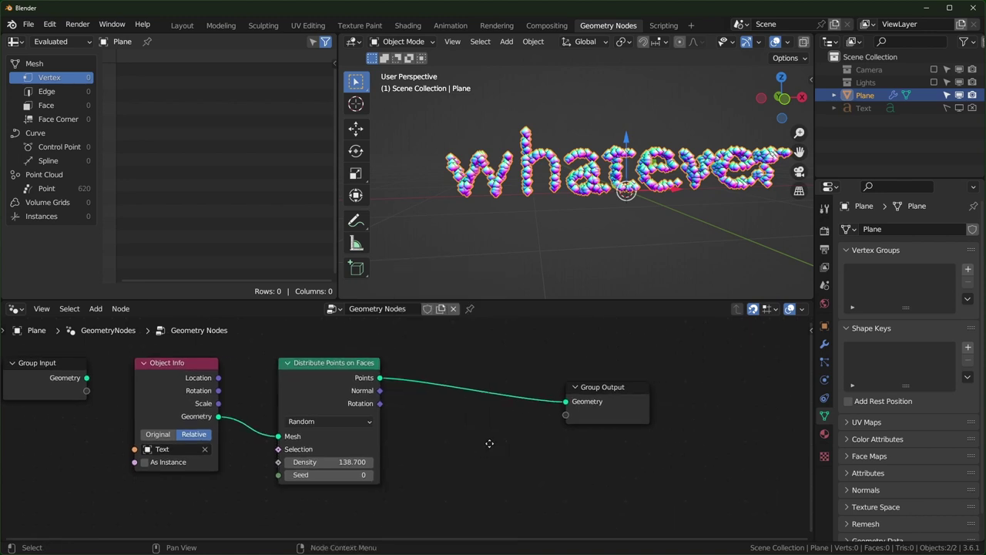
- Shift the existing source nodes away from the Group Output and insert a Set Position node after Distribute Points on Faces
{"action": "left_click_drag", "start_coordinate": [42, 355], "coordinate": [333, 473]}
{"action": "left_click_drag", "start_coordinate": [308, 383], "coordinate": [175, 395]}
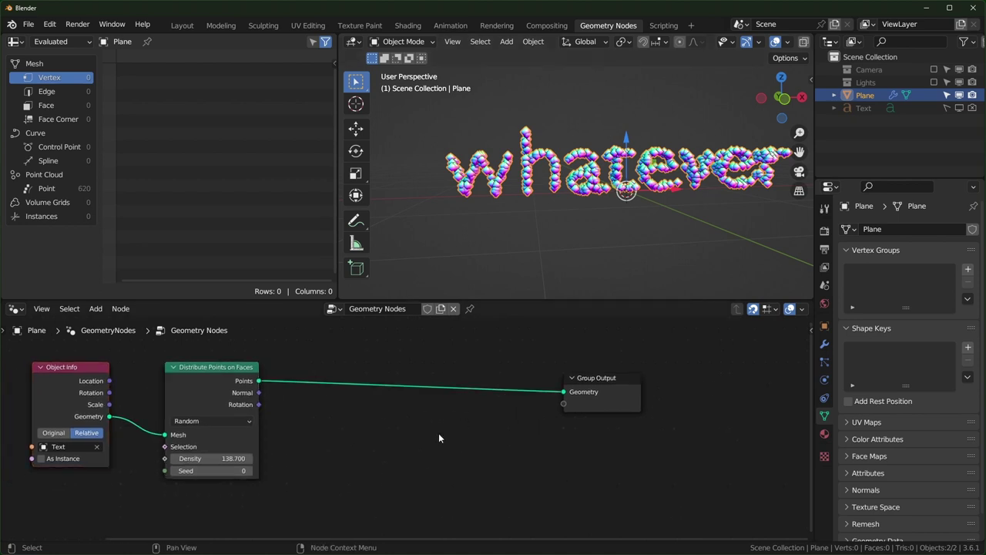
{"action": "key", "text": "shift+a"}
{"action": "type", "text": "sew"}
{"action": "key", "text": "BackSpace"}
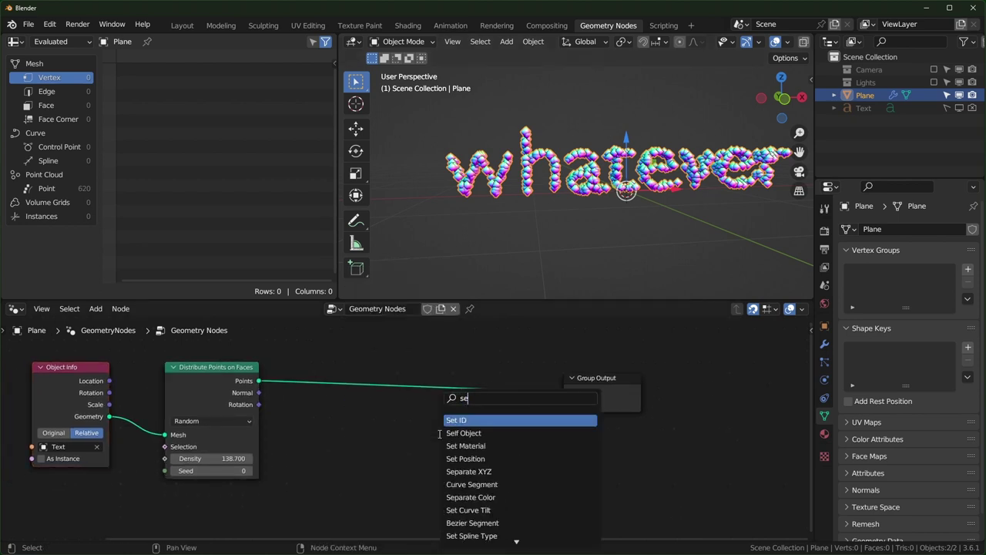
{"action": "type", "text": "t pos"}
{"action": "key", "text": "Return"}
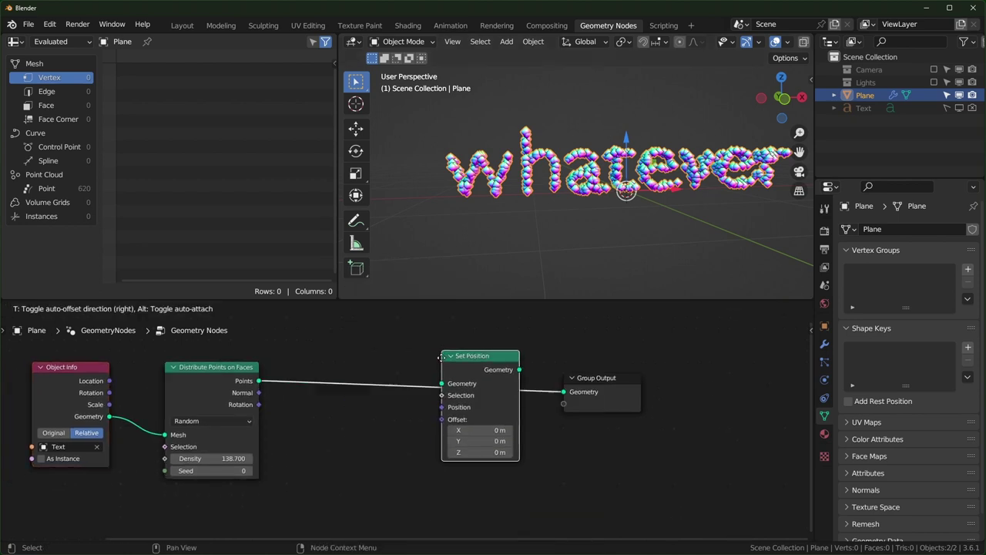
{"action": "left_click", "coordinate": [443, 371]}
{"action": "left_click_drag", "start_coordinate": [485, 429], "coordinate": [466, 453]}
{"action": "key", "text": "Escape"}
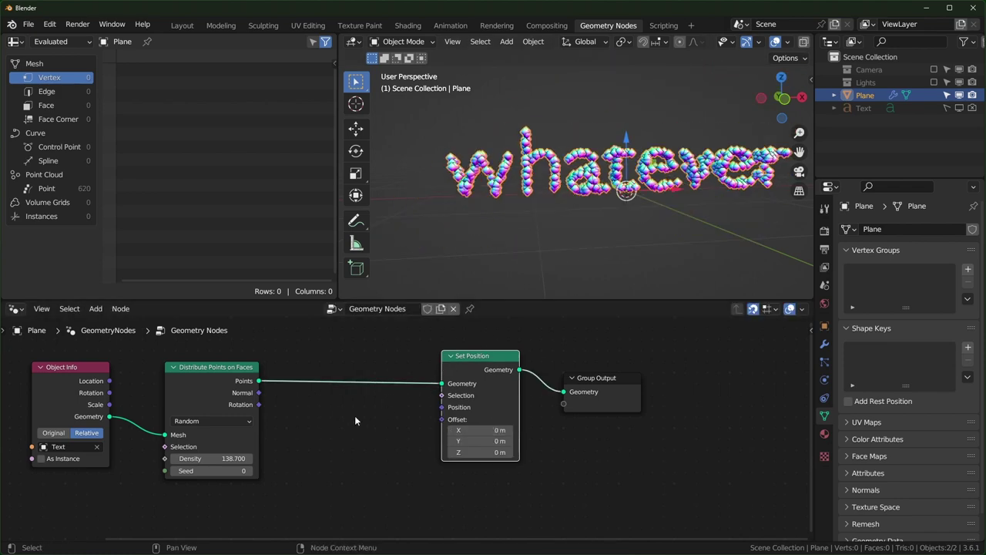
- Insert a Store Named Attribute node between Distribute Points on Faces and Set Position
{"action": "key", "text": "shift+a"}
{"action": "key", "text": "s"}
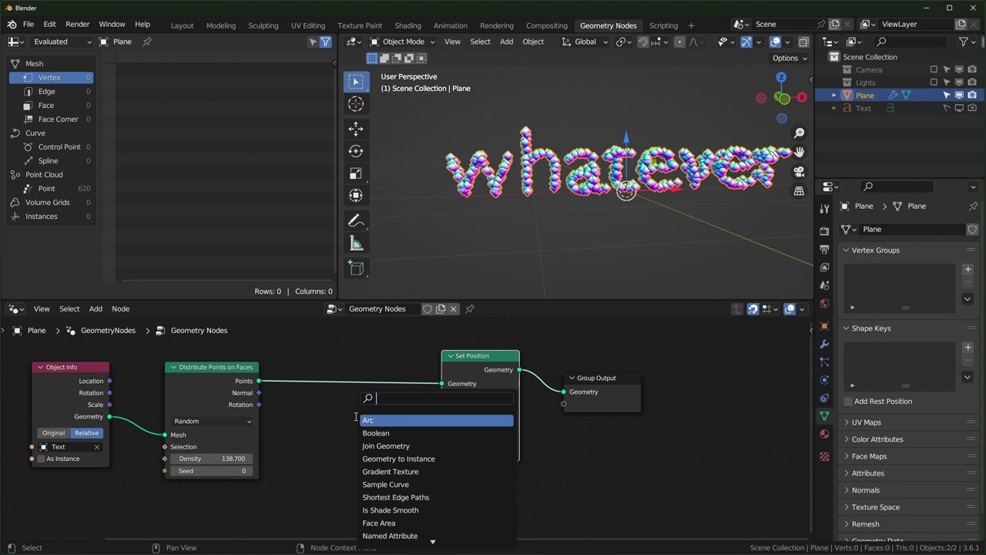
{"action": "type", "text": "store"}
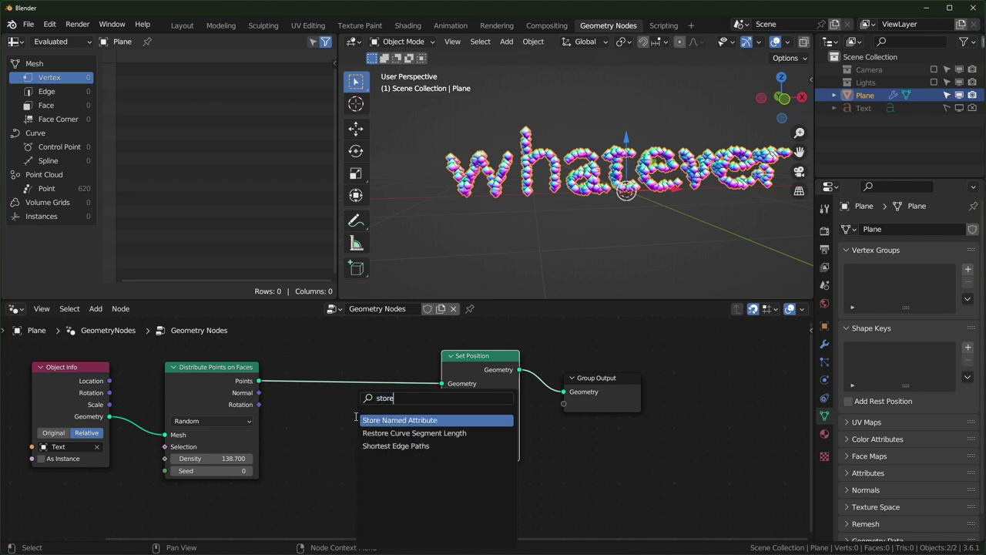
{"action": "key", "text": "Return"}
{"action": "left_click", "coordinate": [324, 374]}
{"action": "middle_click_drag", "start_coordinate": [324, 376], "coordinate": [356, 360]}
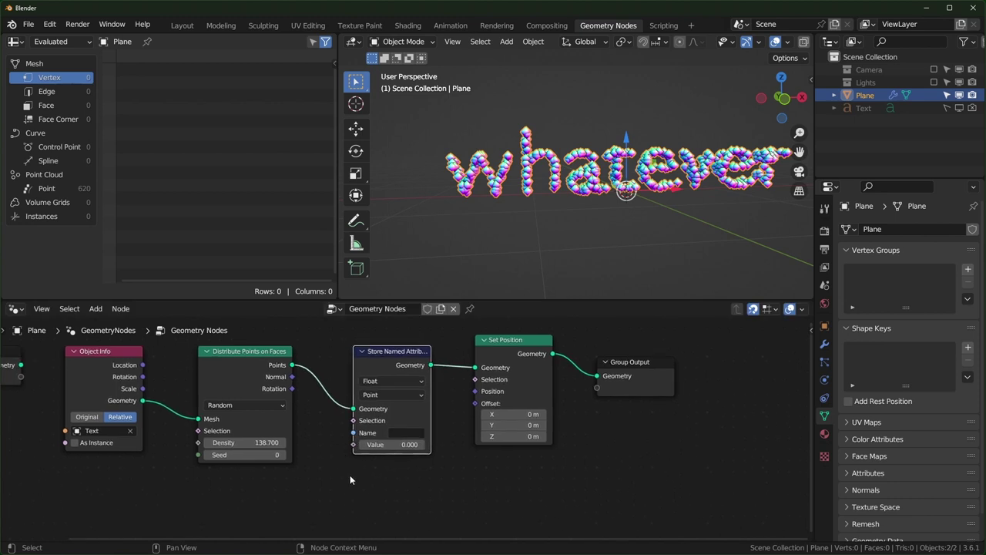
- Store the point positions as a Vector attribute named "end" by feeding a Position node into Store Named Attribute's Value
{"action": "left_click", "coordinate": [389, 381]}
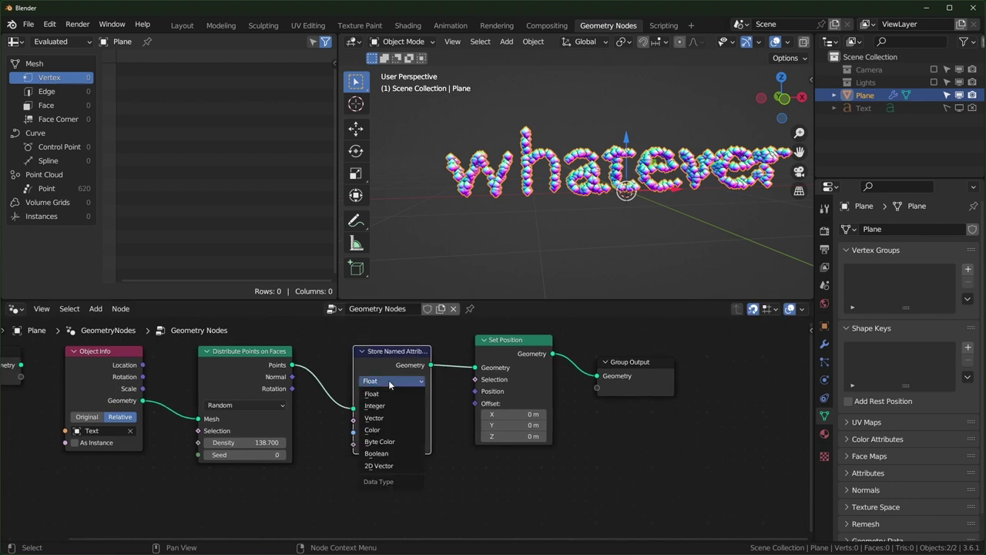
{"action": "left_click", "coordinate": [388, 421]}
{"action": "key", "text": "shift+a"}
{"action": "type", "text": "pos"}
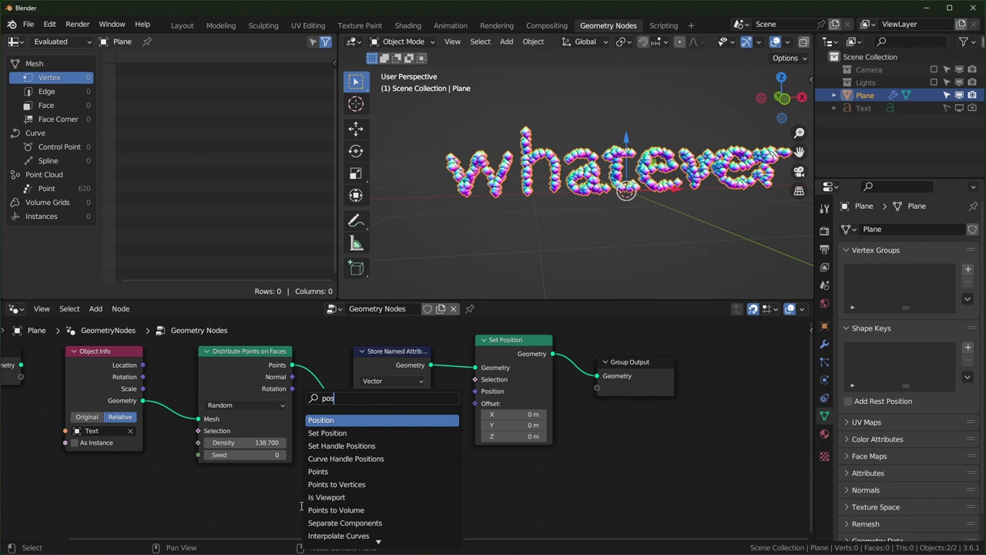
{"action": "key", "text": "Return"}
{"action": "left_click", "coordinate": [308, 505]}
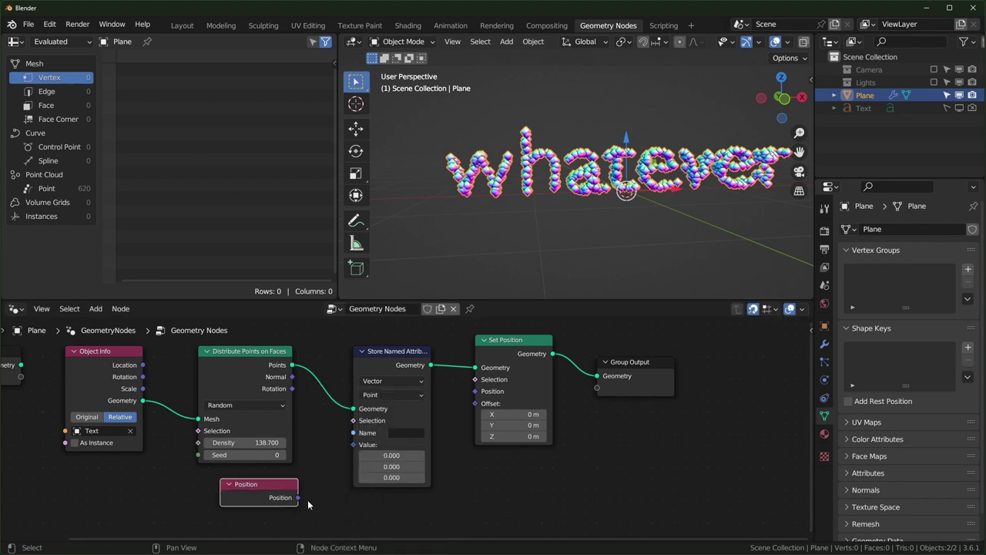
{"action": "left_click_drag", "start_coordinate": [262, 484], "coordinate": [395, 473]}
{"action": "left_click", "coordinate": [400, 433]}
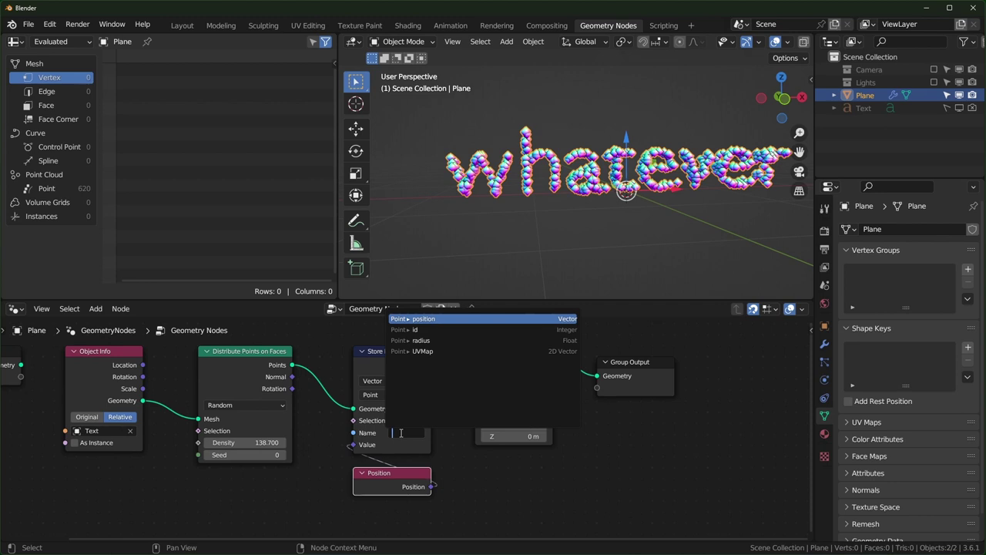
{"action": "key", "text": "Return"}
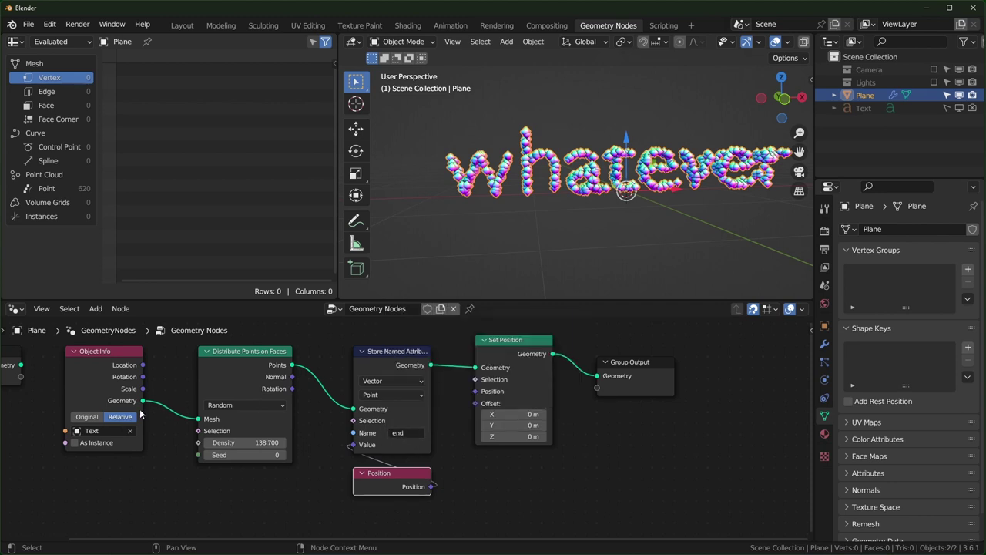
- Move the Object Info, Distribute Points on Faces, Store Named Attribute and Position nodes away from Set Position to widen the gap
{"action": "scroll", "coordinate": [145, 384], "scroll_direction": "down", "scroll_amount": 1}
{"action": "left_click_drag", "start_coordinate": [70, 354], "coordinate": [385, 487]}
{"action": "left_click_drag", "start_coordinate": [403, 384], "coordinate": [307, 383]}
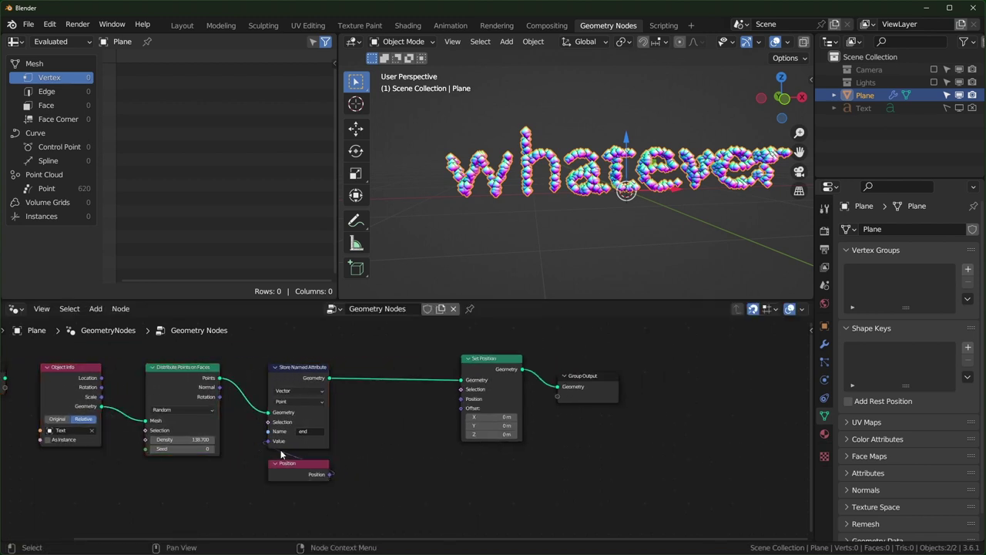
- Add a Noise Texture node and connect its Color output to the Offset of Set Position
{"action": "scroll", "coordinate": [283, 451], "scroll_direction": "up", "scroll_amount": 7}
{"action": "scroll", "coordinate": [364, 437], "scroll_direction": "down", "scroll_amount": 3}
{"action": "middle_click_drag", "start_coordinate": [395, 473], "coordinate": [401, 447]}
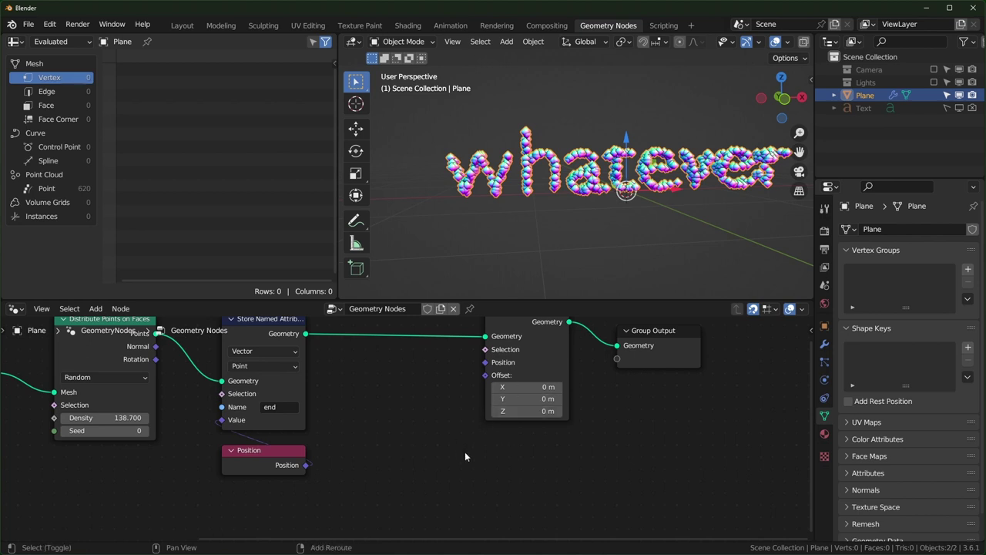
{"action": "key", "text": "shift+a"}
{"action": "type", "text": "noisae"}
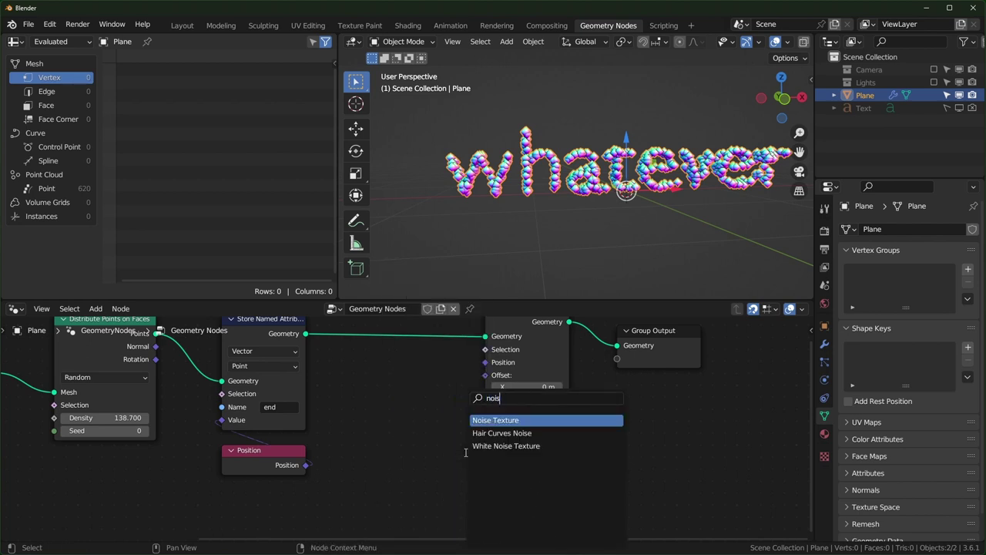
{"action": "key", "text": "Return"}
{"action": "left_click", "coordinate": [335, 460]}
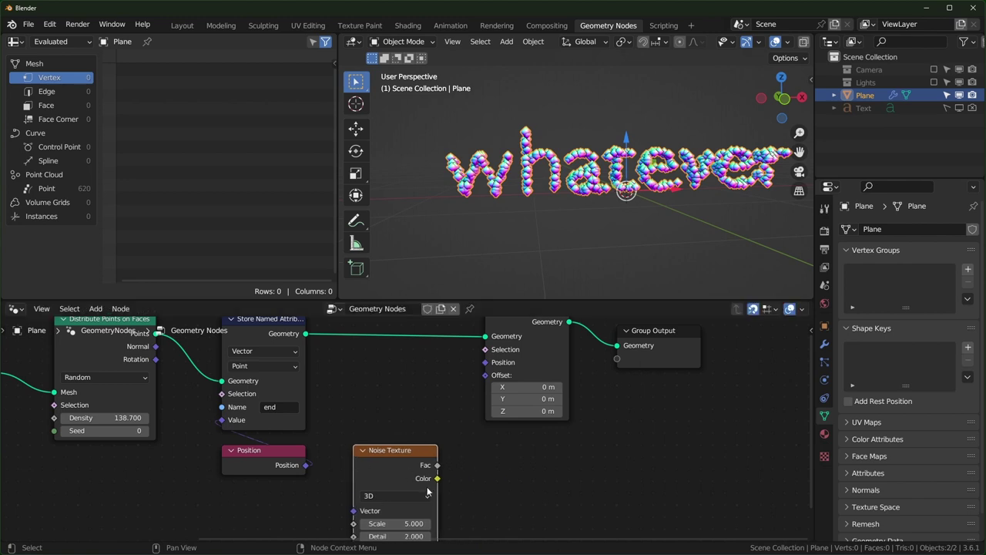
{"action": "left_click_drag", "start_coordinate": [437, 478], "coordinate": [485, 375]}
{"action": "scroll", "coordinate": [652, 228], "scroll_direction": "down", "scroll_amount": 3}
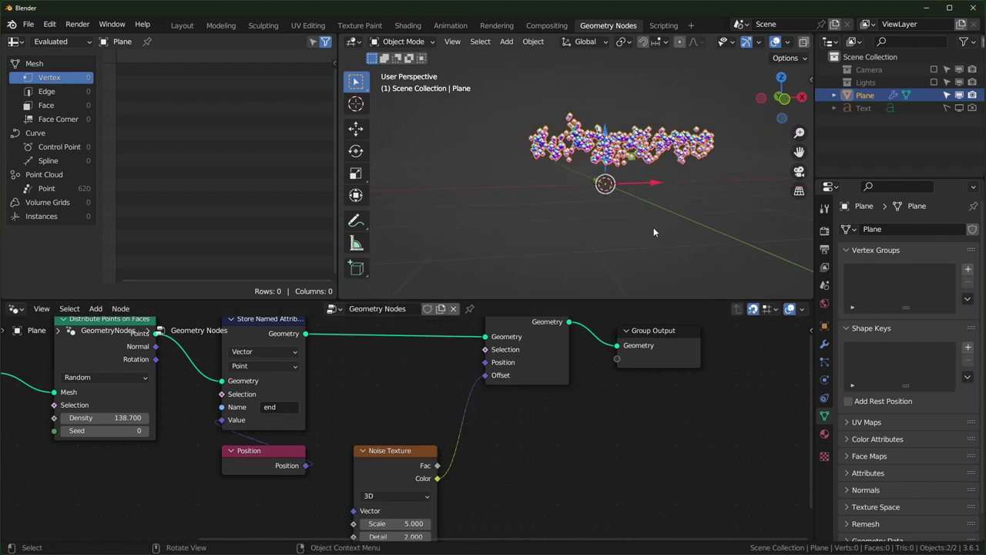
- Place the Noise Texture node directly beneath the Position node
{"action": "middle_click_drag", "start_coordinate": [654, 227], "coordinate": [621, 236]}
{"action": "middle_click_drag", "start_coordinate": [339, 458], "coordinate": [405, 419]}
{"action": "left_click_drag", "start_coordinate": [439, 435], "coordinate": [306, 482]}
{"action": "middle_click_drag", "start_coordinate": [397, 509], "coordinate": [387, 465]}
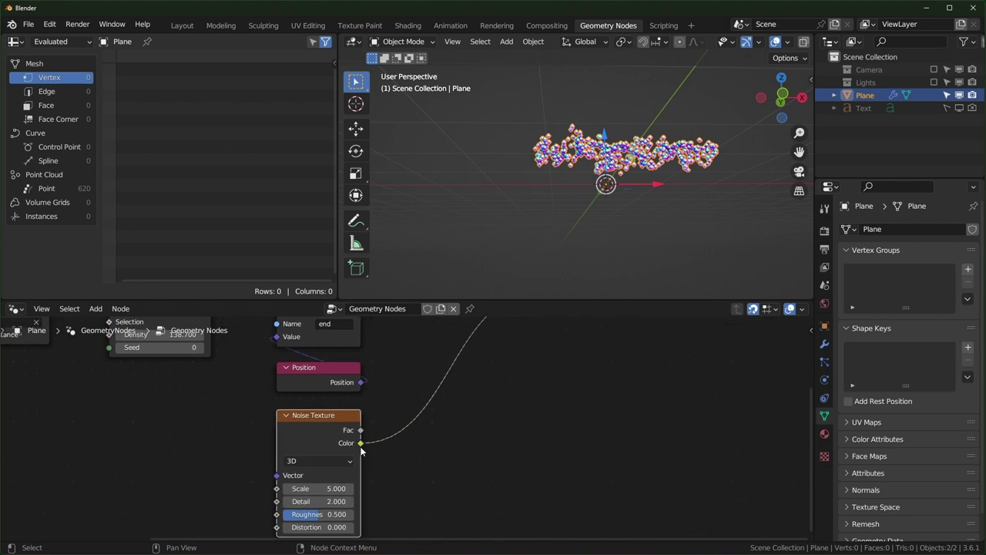
{"action": "scroll", "coordinate": [417, 419], "scroll_direction": "down", "scroll_amount": 1}
{"action": "middle_click_drag", "start_coordinate": [378, 444], "coordinate": [338, 487]}
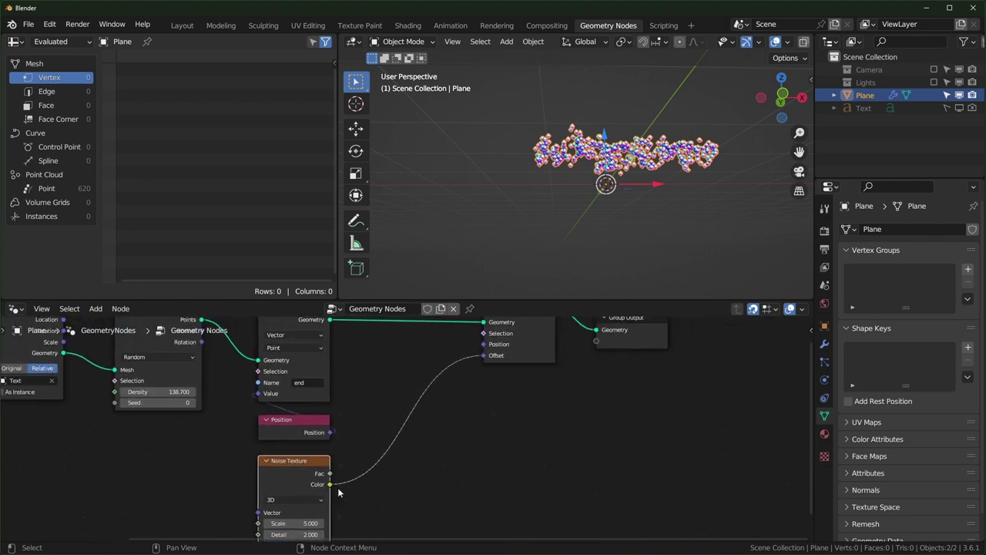
- Disconnect the Noise Texture from the Offset of Set Position
{"action": "mouse_move", "coordinate": [481, 404]}
{"action": "middle_mouse_down"}
{"action": "mouse_move", "coordinate": [455, 451]}
{"action": "mouse_move", "coordinate": [480, 400]}
{"action": "middle_mouse_up"}
{"action": "scroll", "coordinate": [458, 422], "scroll_direction": "up", "scroll_amount": 1}
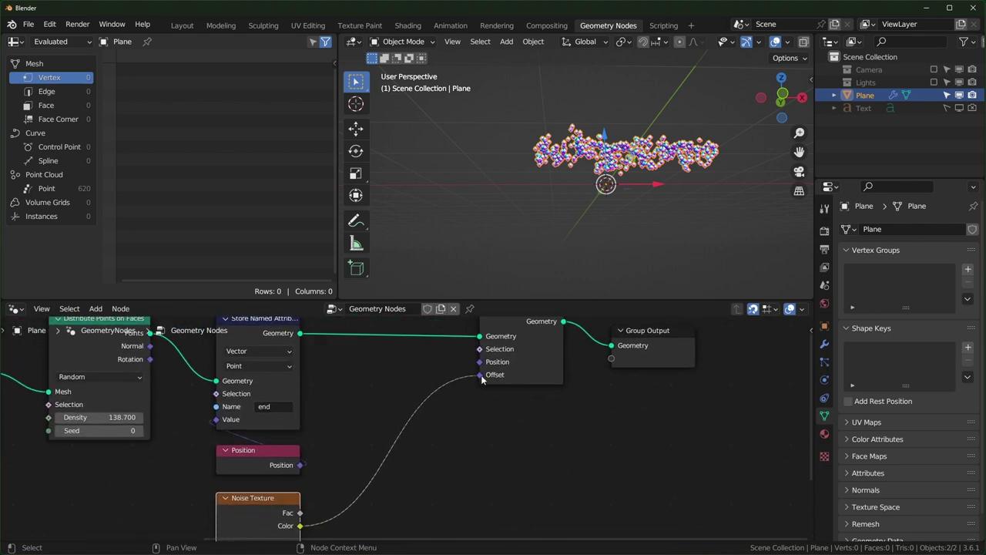
{"action": "left_click_drag", "start_coordinate": [481, 374], "coordinate": [451, 401]}
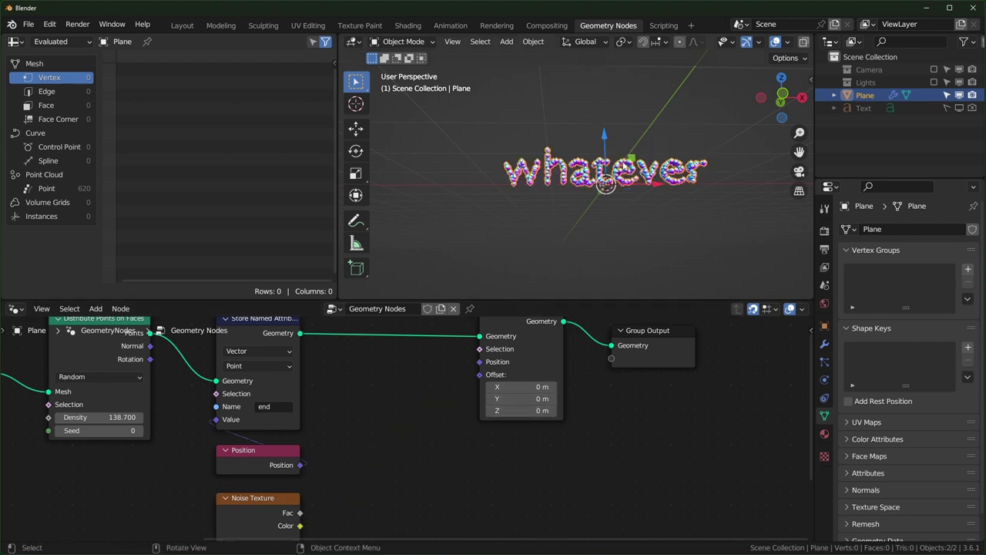
- Run the Noise Texture Color through a new vector Subtract node and connect its result to Set Position's Offset
{"action": "middle_click_drag", "start_coordinate": [388, 437], "coordinate": [439, 377]}
{"action": "left_click_drag", "start_coordinate": [351, 467], "coordinate": [467, 459]}
{"action": "type", "text": "subtr"}
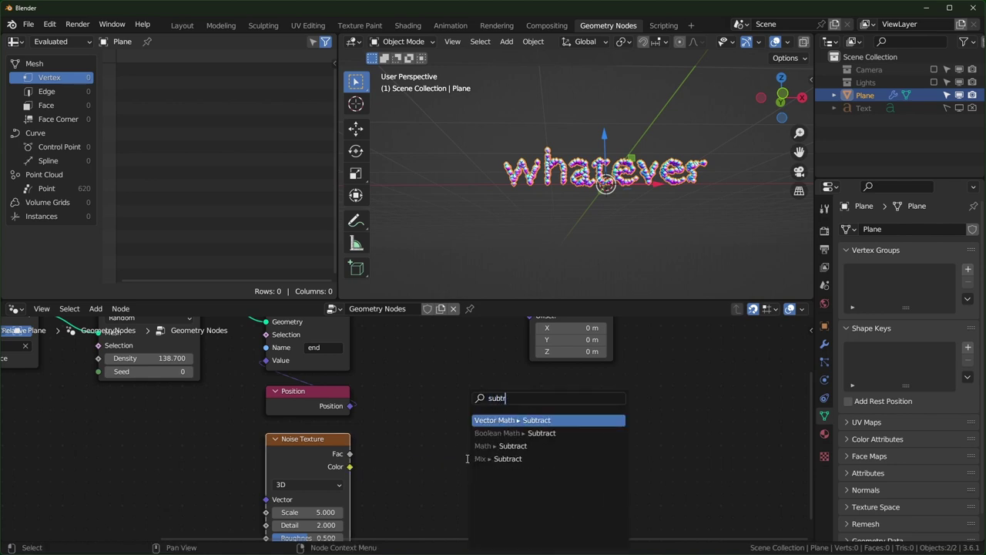
{"action": "key", "text": "Return"}
{"action": "left_click", "coordinate": [386, 451]}
{"action": "middle_click_drag", "start_coordinate": [436, 513], "coordinate": [448, 462]}
{"action": "left_click_drag", "start_coordinate": [480, 401], "coordinate": [539, 339]}
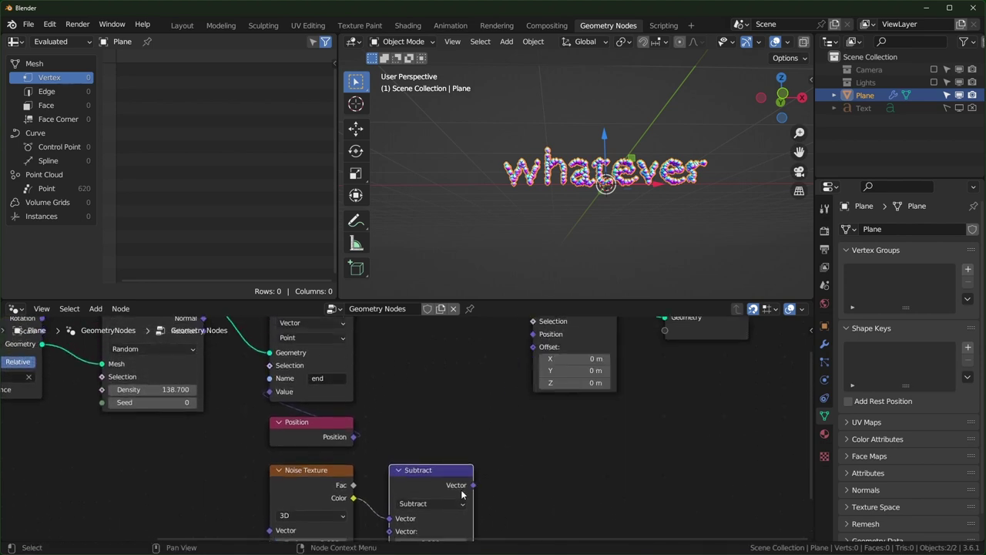
{"action": "left_click_drag", "start_coordinate": [462, 491], "coordinate": [533, 349]}
- Set all three subtracted vector components of the Subtract node to 0.5
{"action": "middle_click_drag", "start_coordinate": [502, 538], "coordinate": [522, 490]}
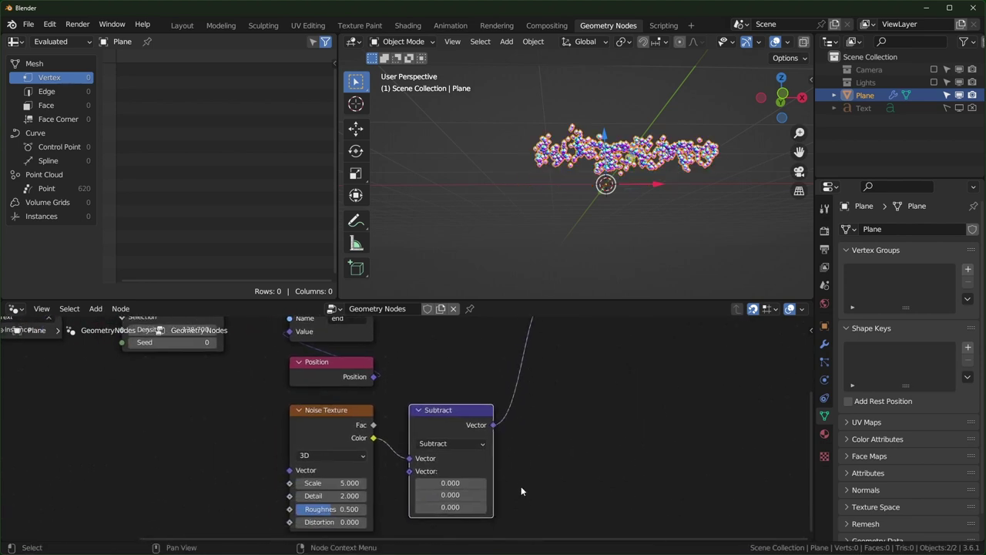
{"action": "scroll", "coordinate": [522, 490], "scroll_direction": "up", "scroll_amount": 1}
{"action": "middle_click_drag", "start_coordinate": [522, 453], "coordinate": [549, 391]}
{"action": "left_click", "coordinate": [495, 422]}
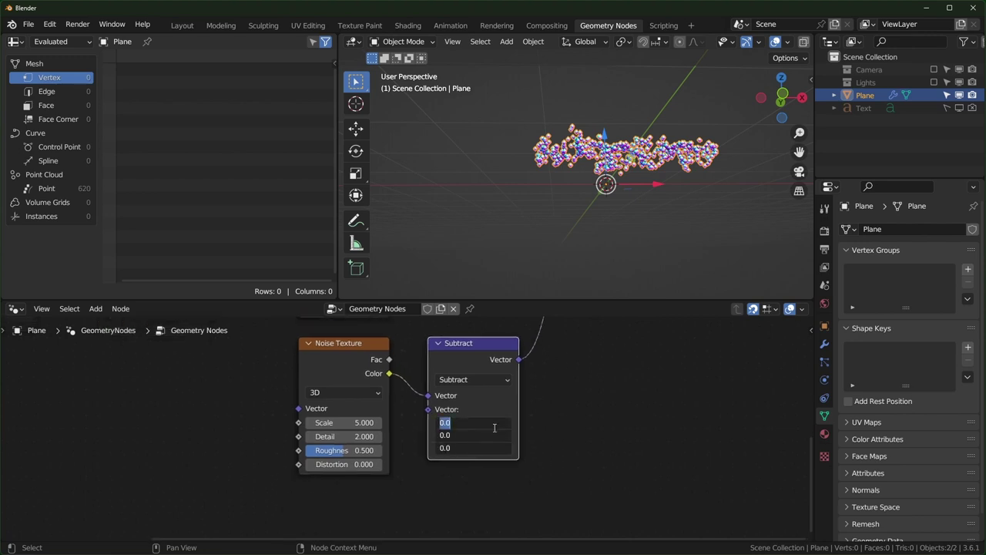
{"action": "key", "text": "Return"}
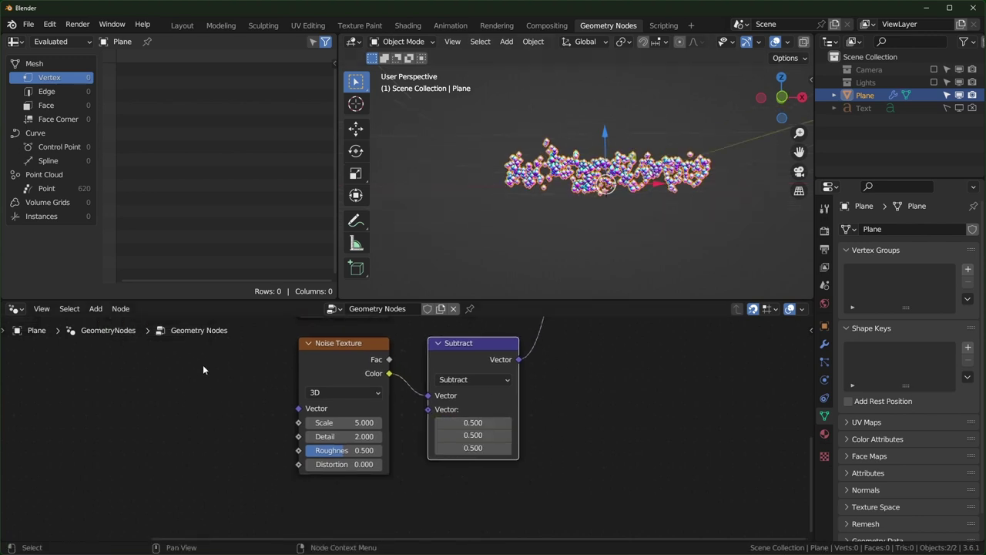
- Duplicate the Subtract node onto the link after it and change the duplicate's operation to Scale
{"action": "key", "text": "shift+d"}
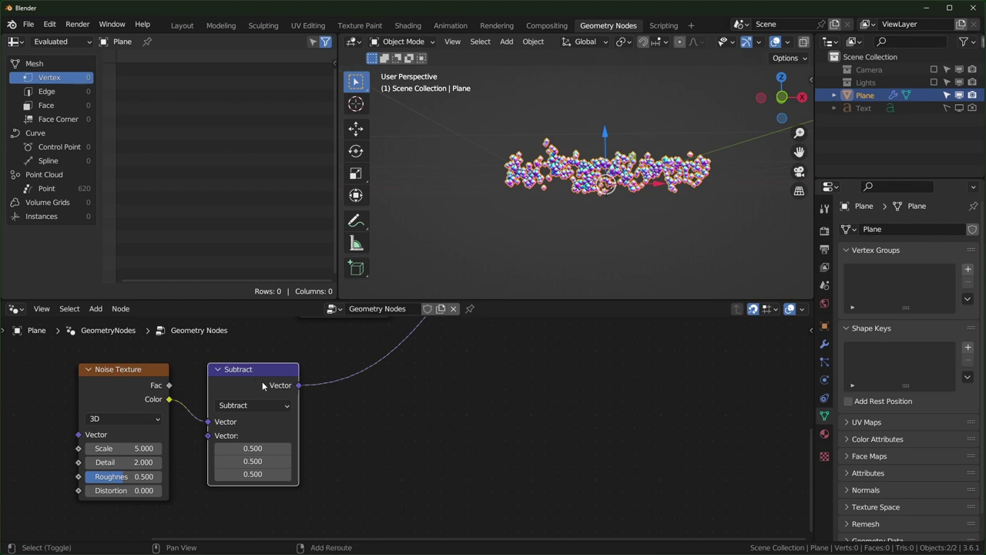
{"action": "left_click", "coordinate": [403, 379]}
{"action": "left_click", "coordinate": [395, 406]}
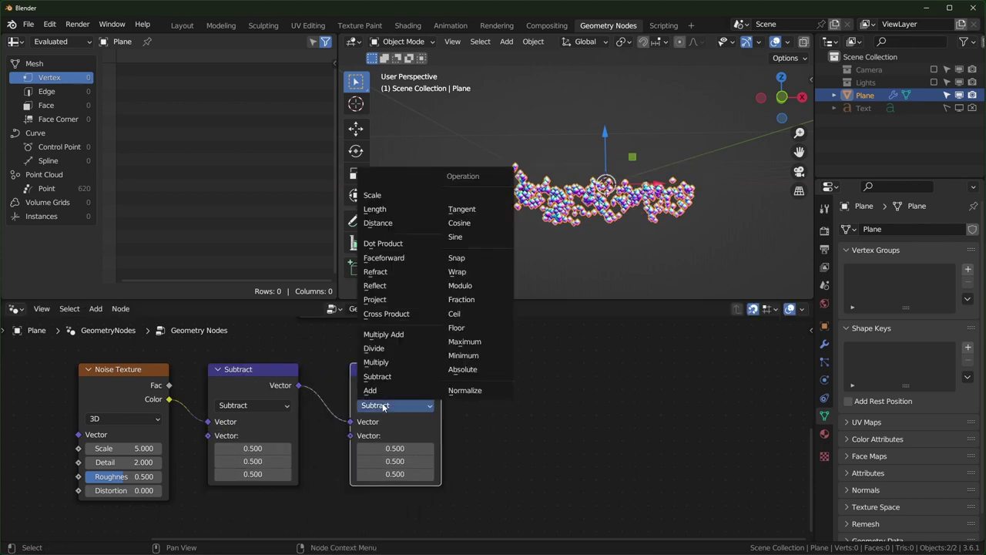
{"action": "left_click", "coordinate": [398, 194]}
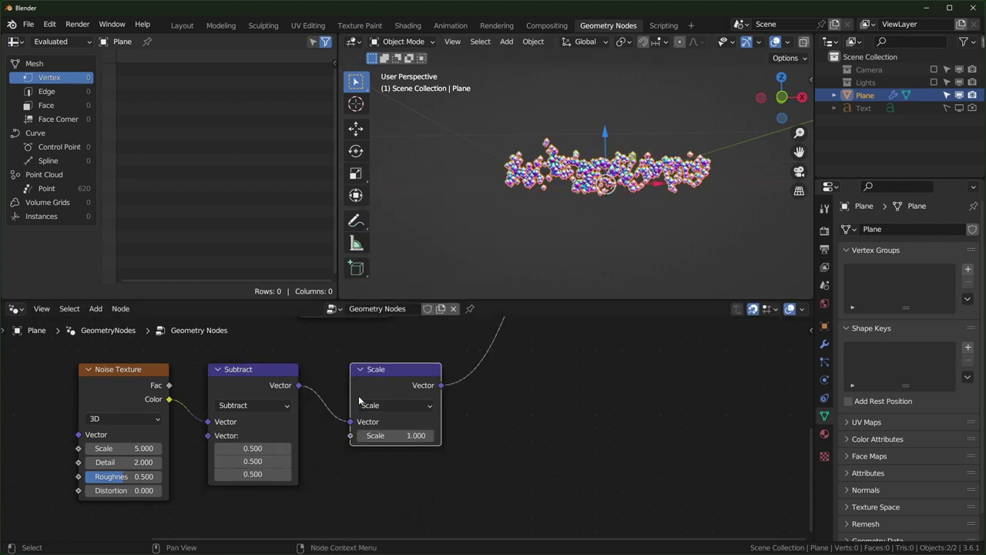
- Try Multiply as the operation of the new vector math node and return it to Scale
{"action": "left_click", "coordinate": [399, 406]}
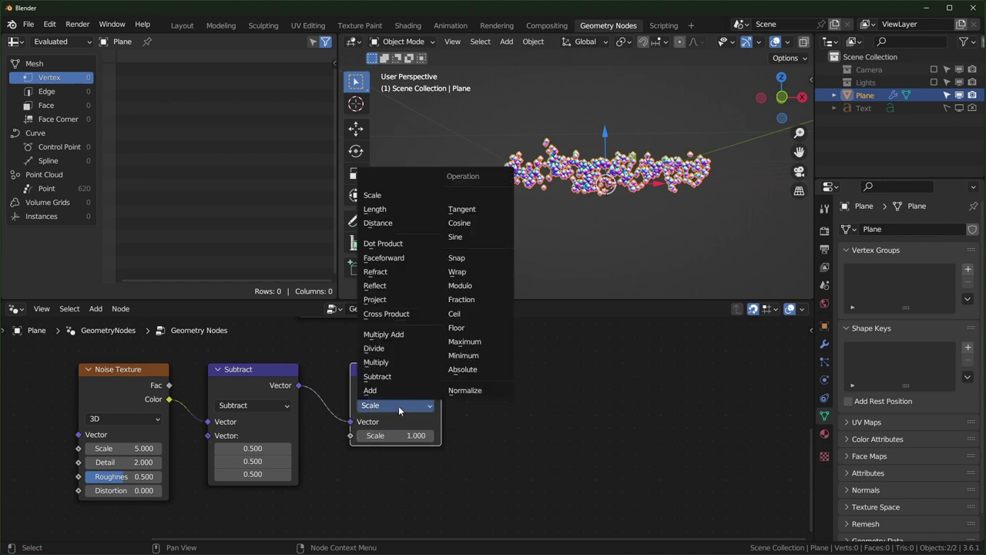
{"action": "left_click", "coordinate": [385, 361]}
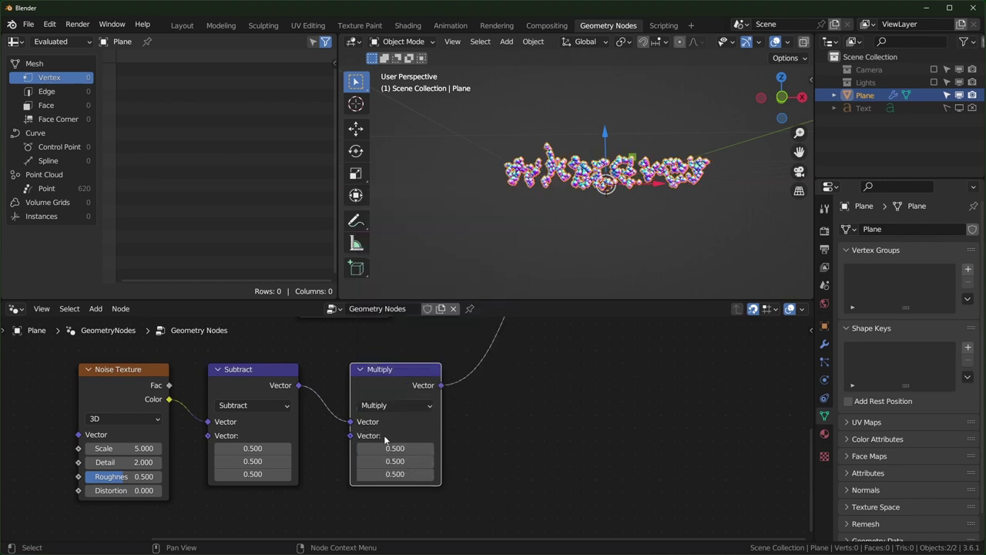
{"action": "left_click", "coordinate": [400, 405]}
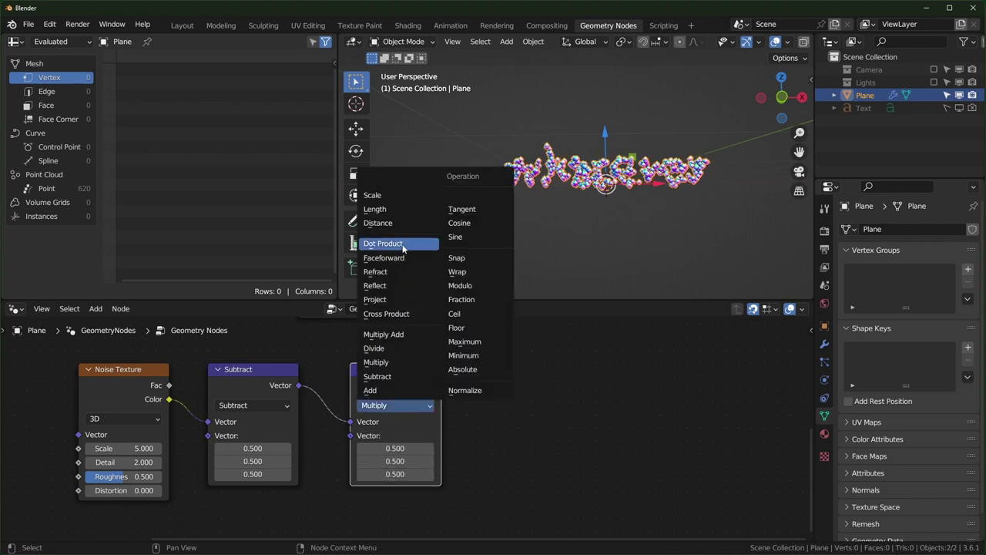
{"action": "left_click", "coordinate": [396, 195]}
- Set the Scale node's factor to 2.740 and move the node slightly closer to Subtract
{"action": "left_click_drag", "start_coordinate": [396, 436], "coordinate": [462, 436]}
{"action": "scroll", "coordinate": [406, 390], "scroll_direction": "down", "scroll_amount": 2}
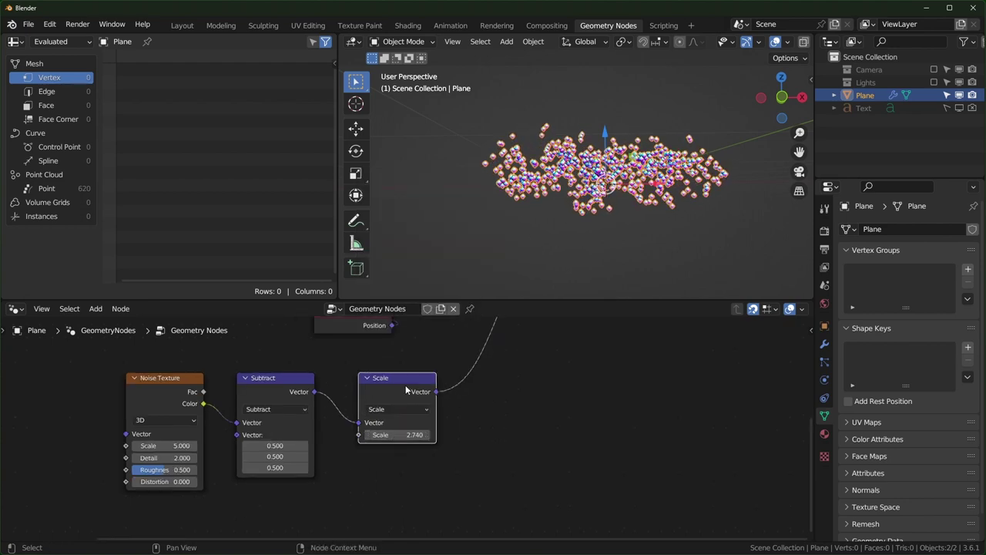
{"action": "mouse_move", "coordinate": [407, 377]}
{"action": "left_mouse_down"}
{"action": "mouse_move", "coordinate": [371, 389]}
{"action": "mouse_move", "coordinate": [394, 381]}
{"action": "left_mouse_up"}
{"action": "scroll", "coordinate": [400, 391], "scroll_direction": "down", "scroll_amount": 2}
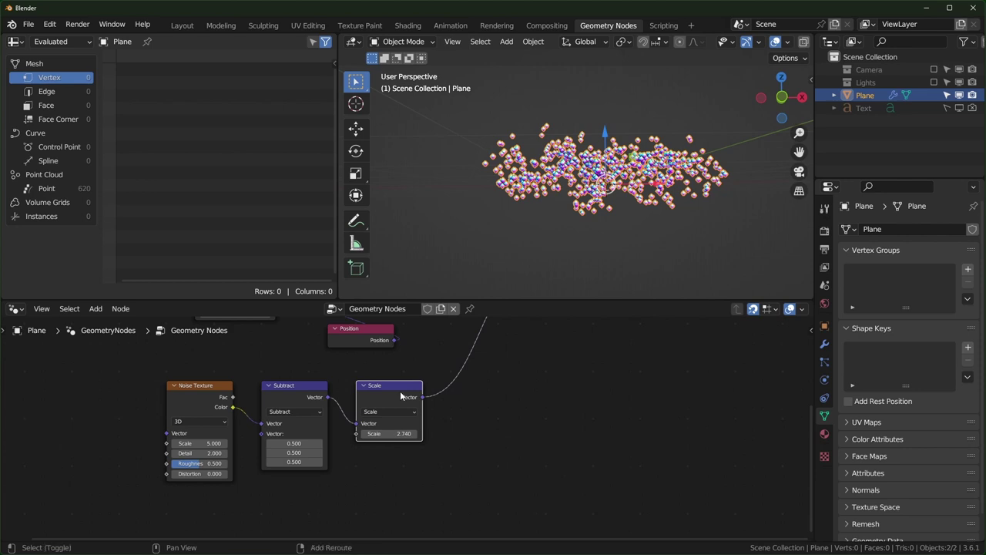
- Duplicate the Scale node onto the link after it, change the duplicate's operation to Add, and move it closer to Scale
{"action": "key", "text": "shift+d"}
{"action": "left_click", "coordinate": [504, 397]}
{"action": "left_click", "coordinate": [493, 411]}
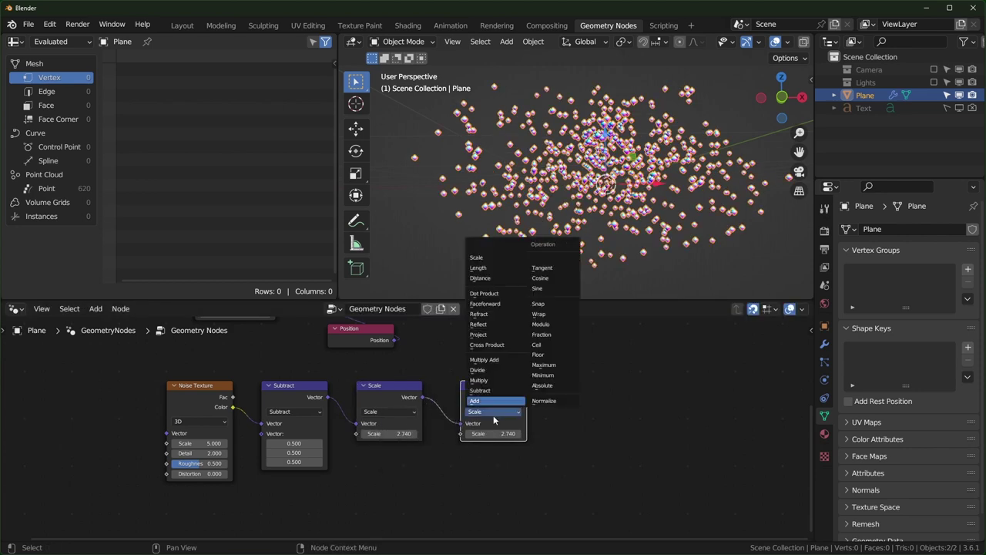
{"action": "left_click", "coordinate": [493, 402]}
{"action": "left_click_drag", "start_coordinate": [491, 395], "coordinate": [462, 397]}
- Set the Add node's second vector to 0, 0 and -2.930 so the scattered points shift downward
{"action": "left_click_drag", "start_coordinate": [470, 444], "coordinate": [358, 461]}
{"action": "type", "text": "0"}
{"action": "key", "text": "Return"}
{"action": "scroll", "coordinate": [690, 231], "scroll_direction": "down", "scroll_amount": 2}
{"action": "mouse_move", "coordinate": [690, 230]}
{"action": "middle_mouse_down"}
{"action": "mouse_move", "coordinate": [687, 220]}
{"action": "mouse_move", "coordinate": [699, 216]}
{"action": "middle_mouse_up"}
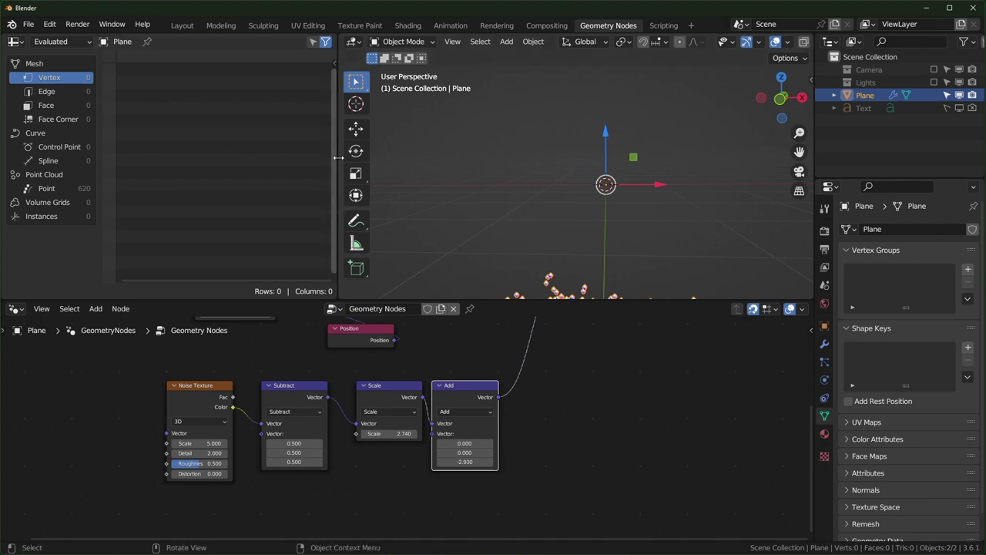
- Widen the 3D viewport over the spreadsheet area and switch it to the camera view
{"action": "left_click_drag", "start_coordinate": [337, 158], "coordinate": [92, 177]}
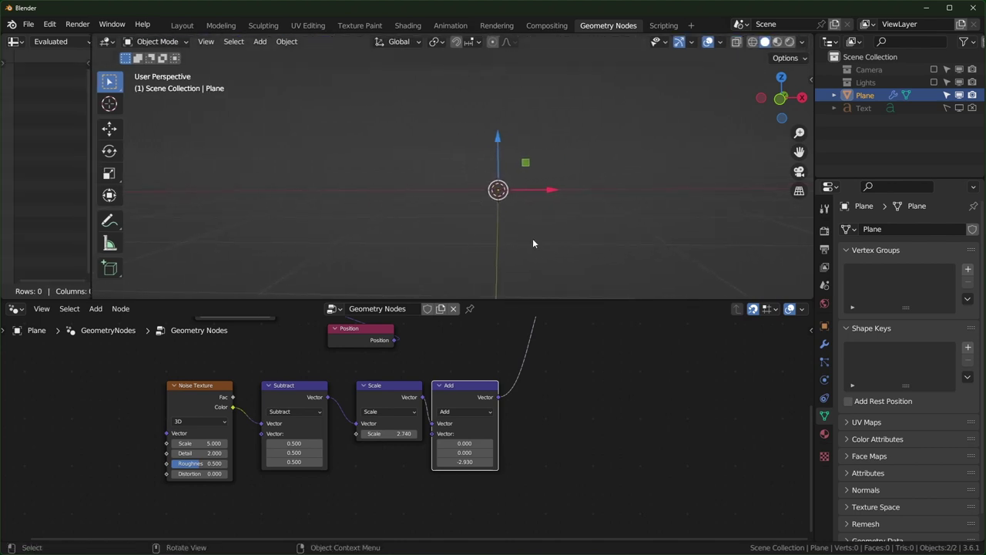
{"action": "key", "text": "KP_0"}
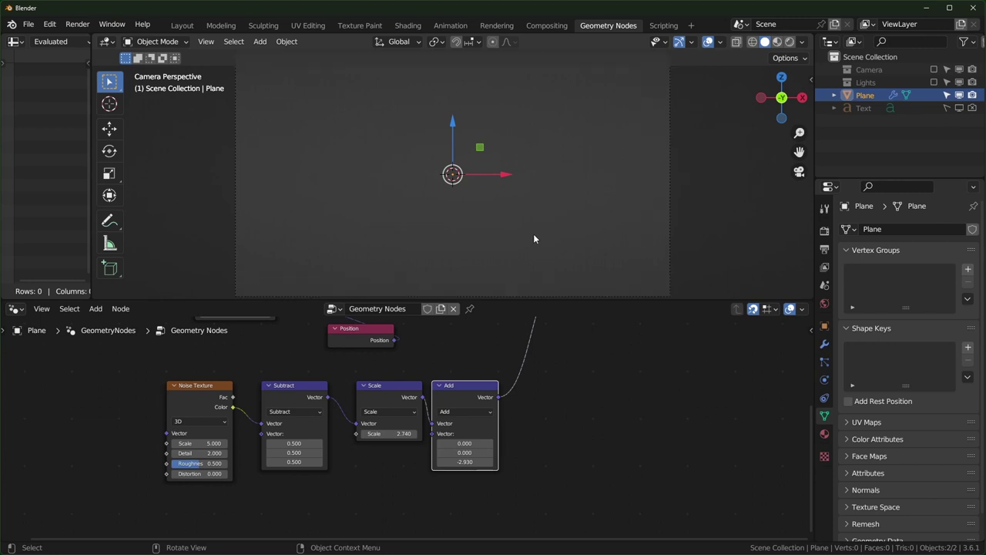
{"action": "middle_click_drag", "start_coordinate": [328, 146], "coordinate": [357, 160], "text": "shift"}
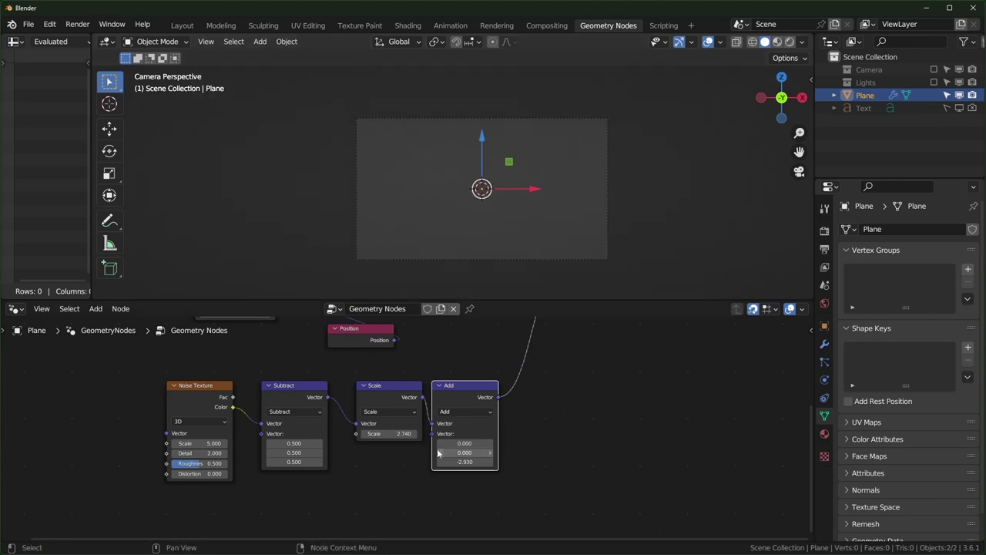
- Disconnect the Add node from the Set Position node's Offset input
{"action": "scroll", "coordinate": [491, 390], "scroll_direction": "down", "scroll_amount": 2}
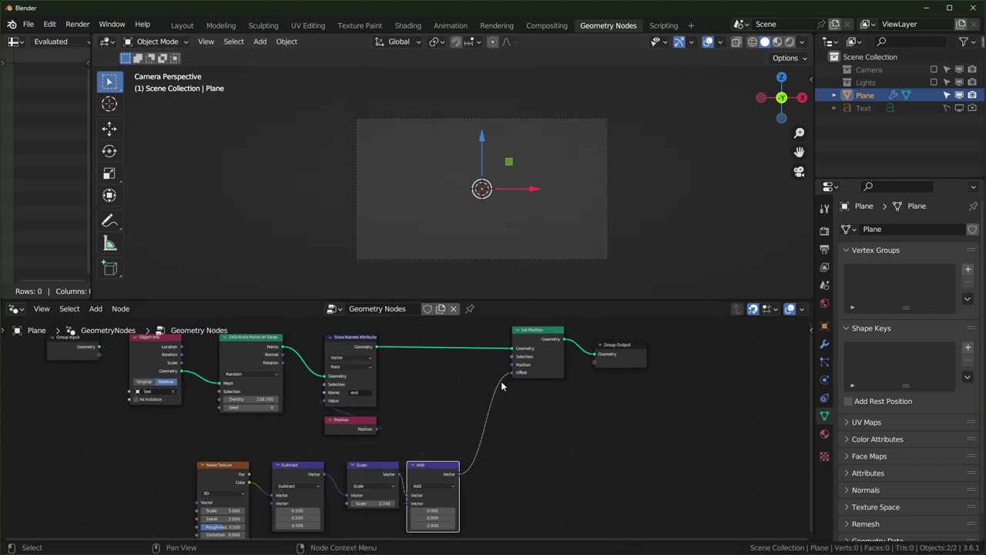
{"action": "left_click_drag", "start_coordinate": [510, 373], "coordinate": [495, 399]}
{"action": "scroll", "coordinate": [564, 164], "scroll_direction": "up", "scroll_amount": 2}
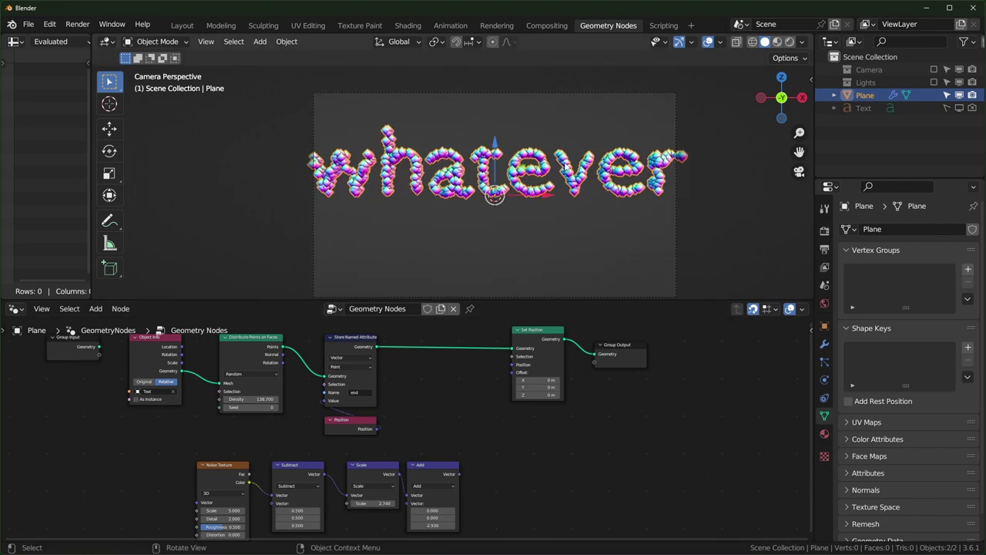
{"action": "middle_click_drag", "start_coordinate": [597, 174], "coordinate": [577, 132], "text": "shift"}
- Unhide the Text object, scale it down uniformly to fit inside the camera frame, hide it again and reselect Plane
{"action": "key", "text": "s"}
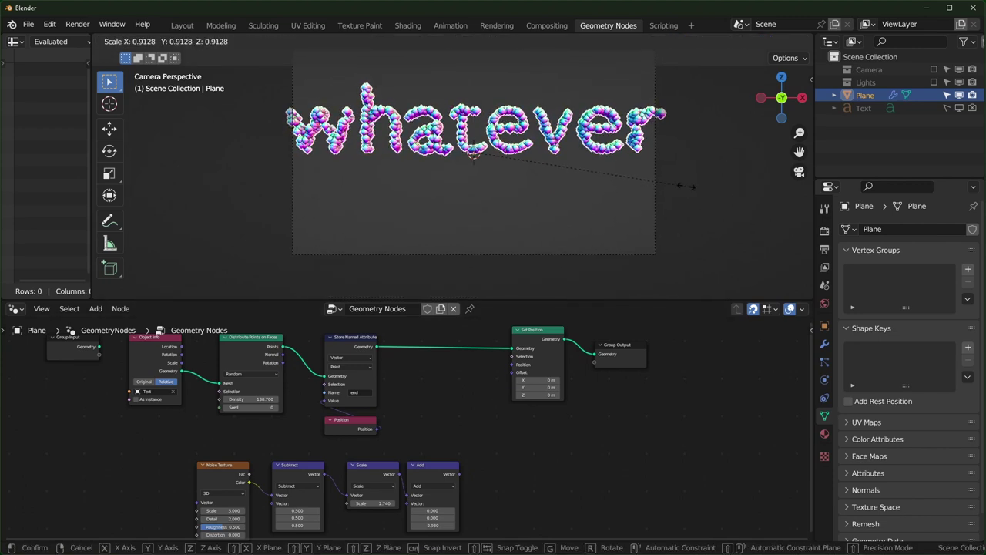
{"action": "right_click", "coordinate": [686, 186]}
{"action": "left_click", "coordinate": [873, 108]}
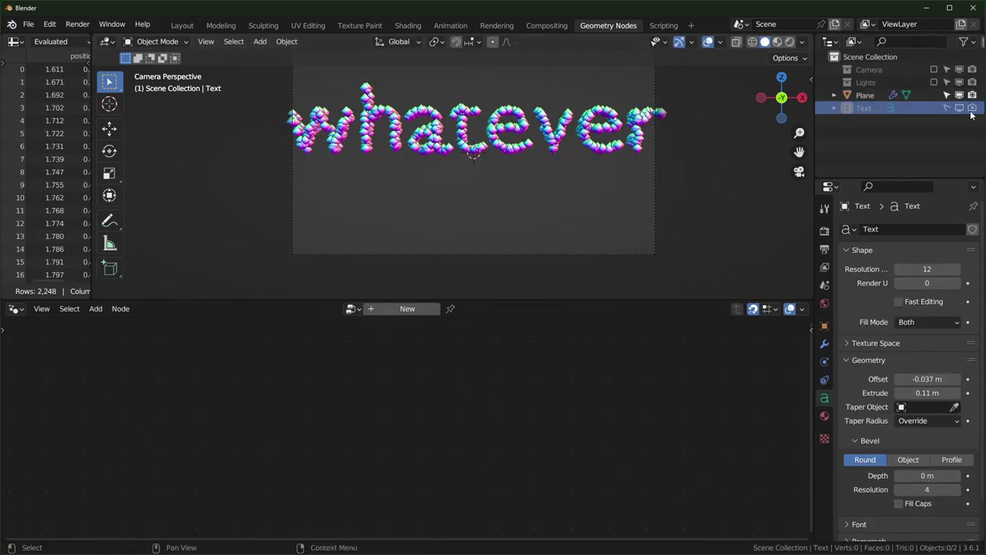
{"action": "key", "text": "s"}
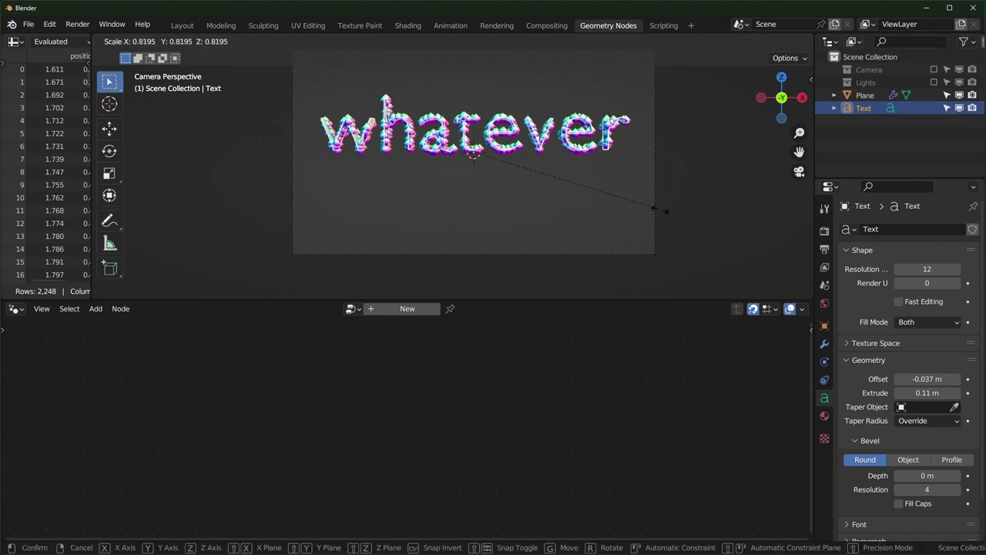
{"action": "left_click", "coordinate": [649, 206]}
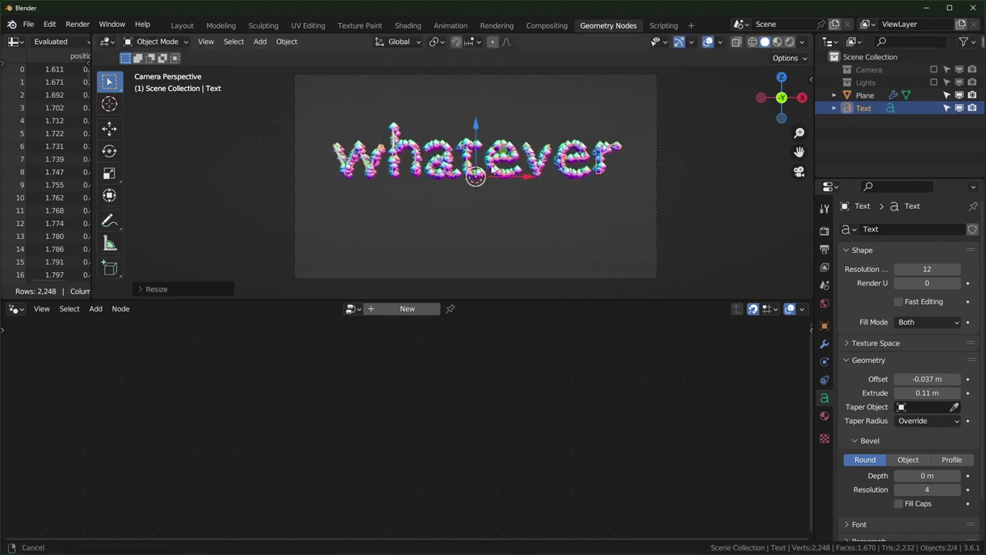
{"action": "key", "text": "h"}
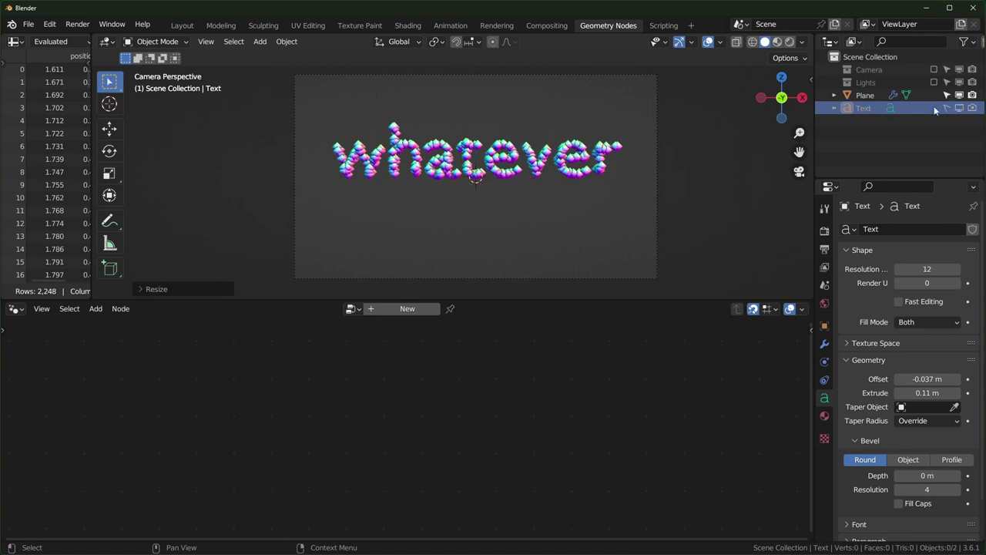
{"action": "left_click", "coordinate": [853, 97]}
- Reconnect the Add node's Vector output to Set Position's Offset and slightly raise the Add node's Z value
{"action": "middle_click_drag", "start_coordinate": [501, 387], "coordinate": [525, 350]}
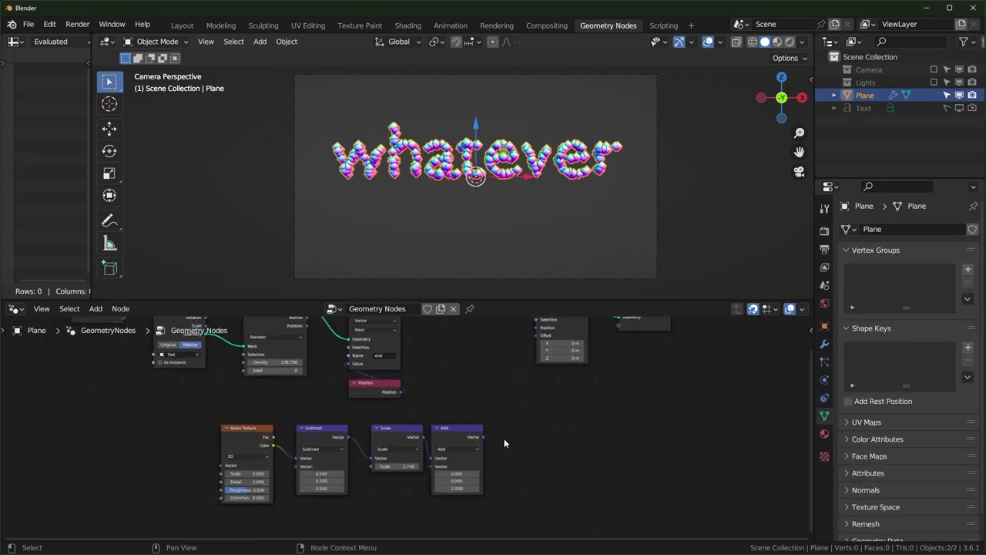
{"action": "left_click_drag", "start_coordinate": [483, 437], "coordinate": [537, 364]}
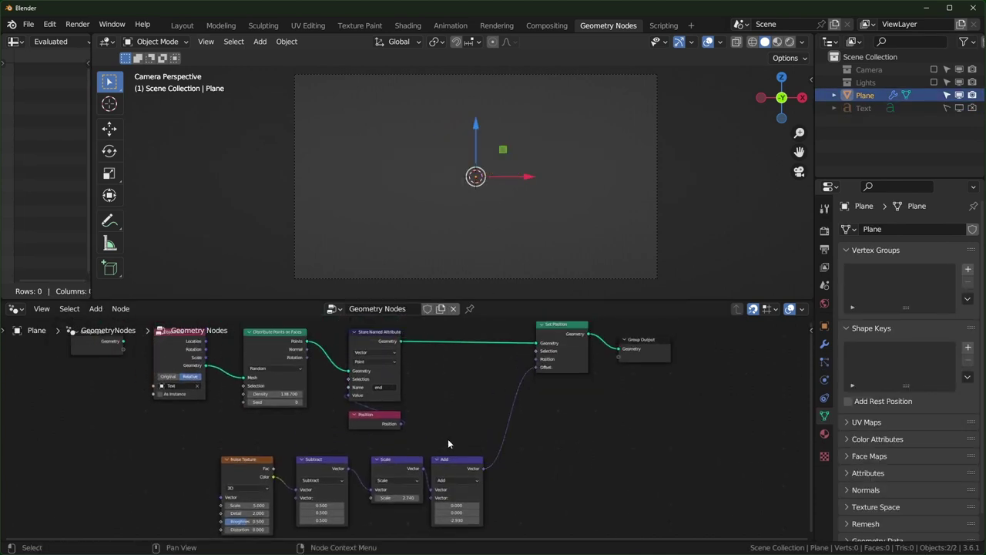
{"action": "mouse_move", "coordinate": [463, 494]}
{"action": "left_mouse_down"}
{"action": "mouse_move", "coordinate": [509, 494]}
{"action": "mouse_move", "coordinate": [466, 494]}
{"action": "left_mouse_up"}
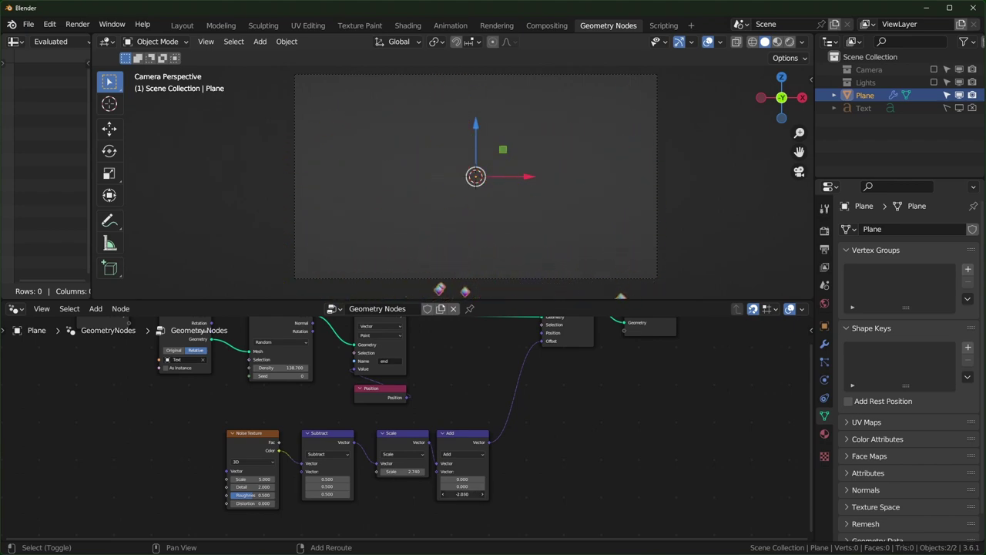
- Reposition the Set Position node and move Group Output farther away to make room between them
{"action": "middle_click_drag", "start_coordinate": [552, 472], "coordinate": [542, 504]}
{"action": "left_click_drag", "start_coordinate": [559, 339], "coordinate": [520, 332]}
{"action": "middle_click_drag", "start_coordinate": [606, 381], "coordinate": [475, 398]}
{"action": "left_click_drag", "start_coordinate": [383, 343], "coordinate": [384, 353]}
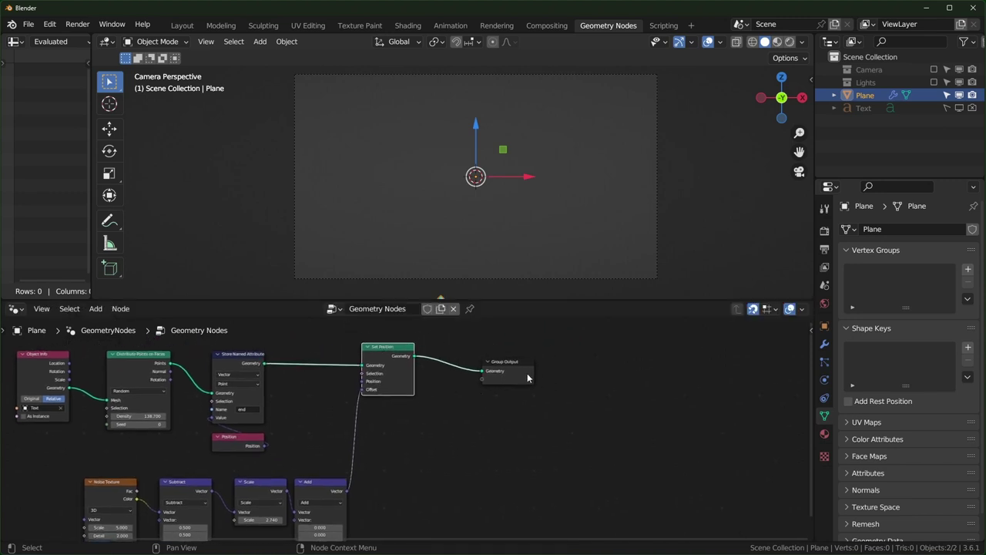
{"action": "left_click_drag", "start_coordinate": [530, 373], "coordinate": [694, 365]}
- Duplicate the Set Position node onto the link before Group Output
{"action": "left_click", "coordinate": [388, 349]}
{"action": "key", "text": "shift+d"}
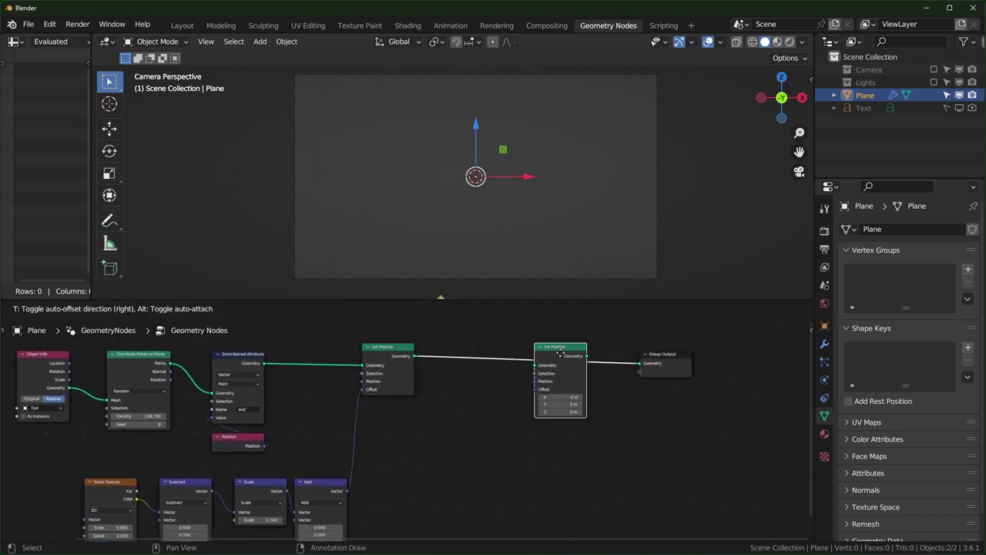
{"action": "left_click", "coordinate": [530, 348]}
{"action": "scroll", "coordinate": [509, 425], "scroll_direction": "up", "scroll_amount": 1}
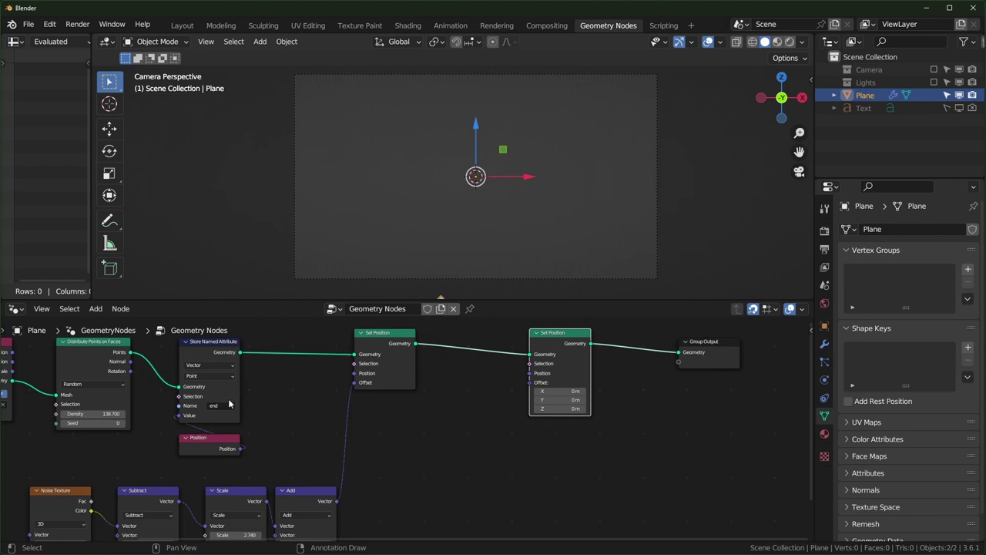
- Add a Named Attribute node below the two Set Position nodes and choose the "end" vector attribute for it
{"action": "middle_click_drag", "start_coordinate": [332, 475], "coordinate": [380, 471]}
{"action": "middle_click_drag", "start_coordinate": [468, 456], "coordinate": [404, 465]}
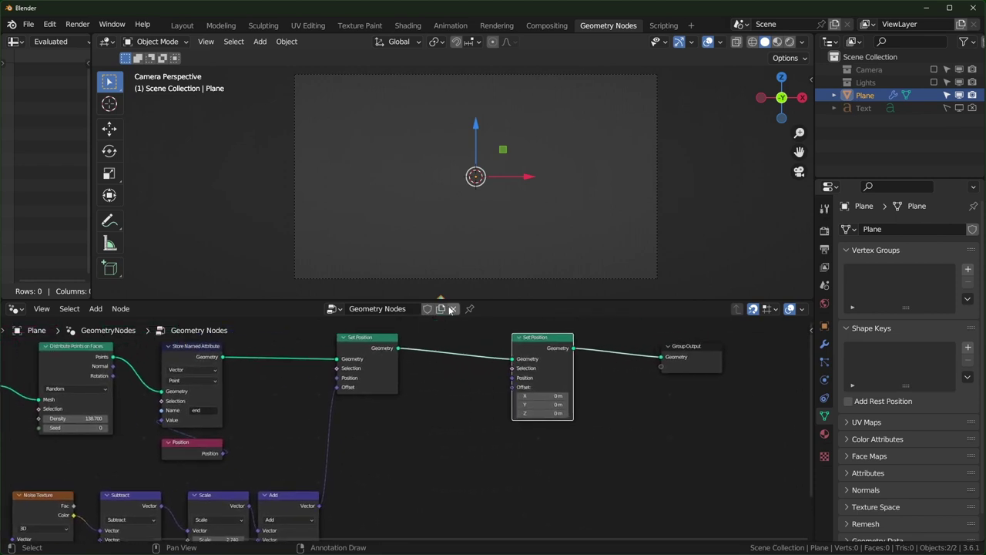
{"action": "middle_click_drag", "start_coordinate": [419, 397], "coordinate": [437, 387]}
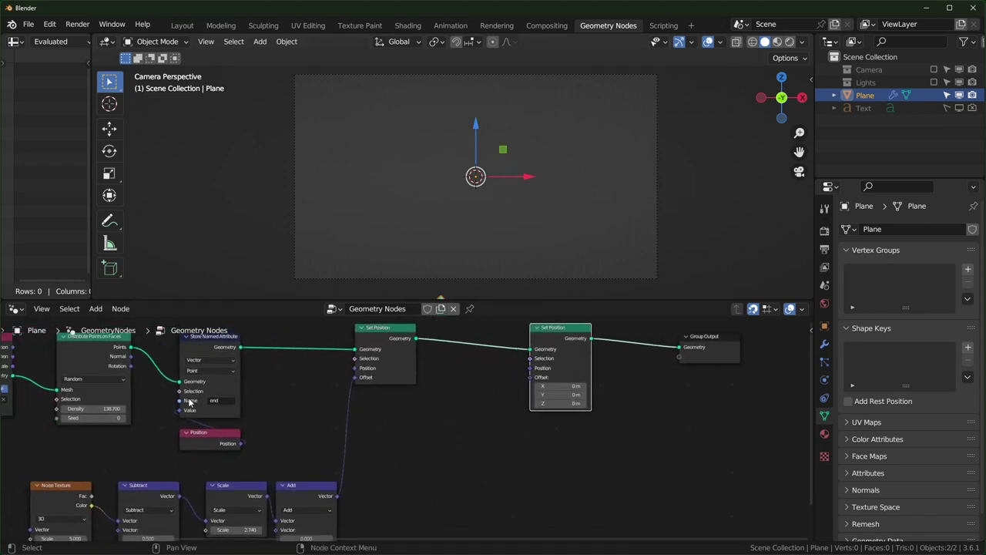
{"action": "key", "text": "shift+a"}
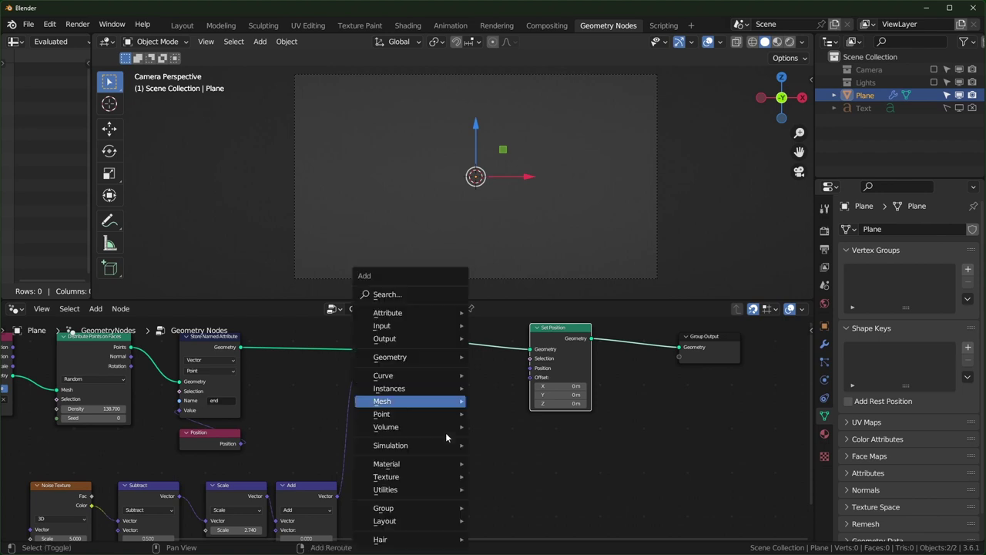
{"action": "type", "text": "named"}
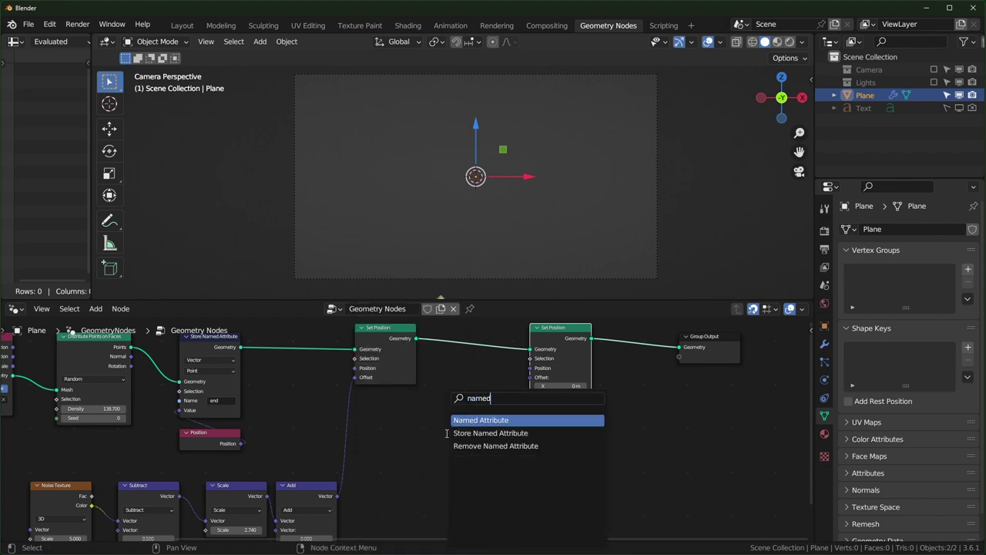
{"action": "key", "text": "Return"}
{"action": "left_click", "coordinate": [446, 433]}
{"action": "scroll", "coordinate": [455, 431], "scroll_direction": "up", "scroll_amount": 2}
{"action": "left_click", "coordinate": [462, 440]}
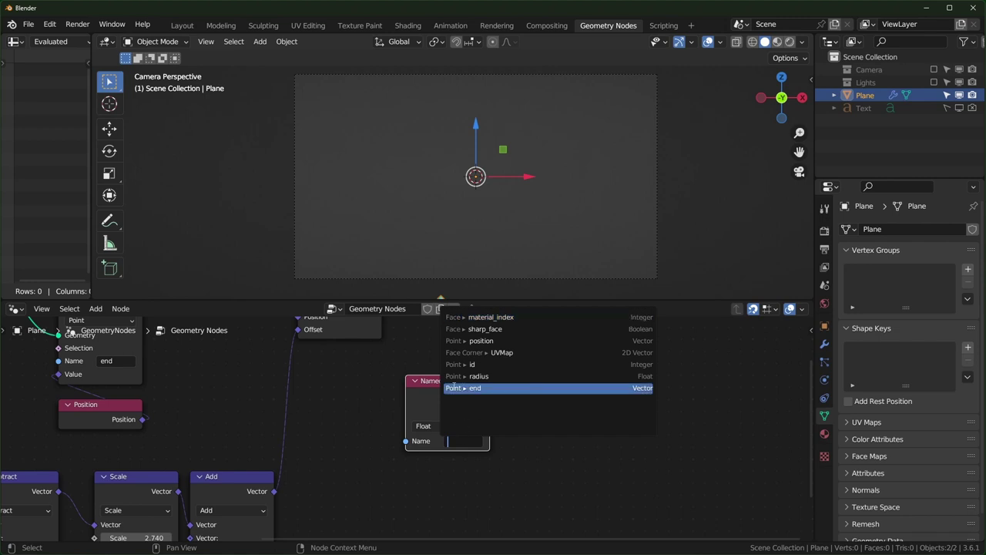
{"action": "left_click", "coordinate": [492, 389]}
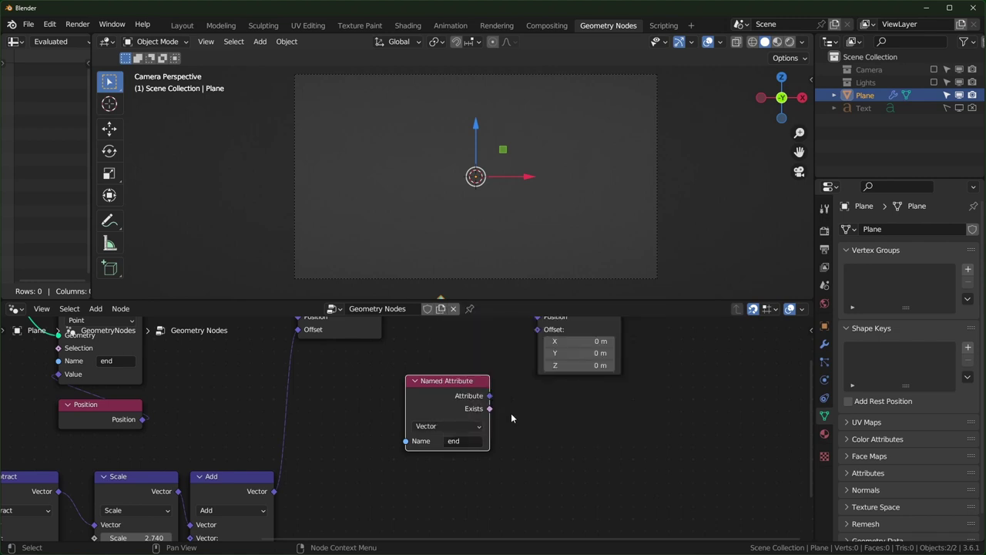
- Move the second Set Position node closer to Group Output to leave more space near Named Attribute
{"action": "scroll", "coordinate": [511, 413], "scroll_direction": "down", "scroll_amount": 2}
{"action": "scroll", "coordinate": [462, 430], "scroll_direction": "up", "scroll_amount": 3}
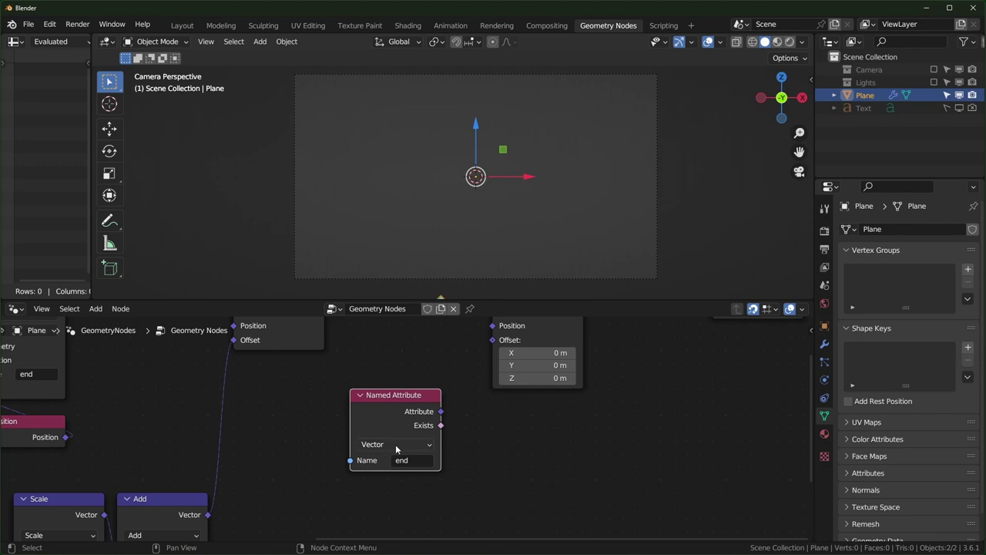
{"action": "scroll", "coordinate": [323, 469], "scroll_direction": "down", "scroll_amount": 3}
{"action": "middle_click_drag", "start_coordinate": [308, 478], "coordinate": [389, 491]}
{"action": "middle_click_drag", "start_coordinate": [321, 437], "coordinate": [262, 427]}
{"action": "middle_click_drag", "start_coordinate": [487, 452], "coordinate": [445, 478]}
{"action": "left_click_drag", "start_coordinate": [496, 360], "coordinate": [538, 359]}
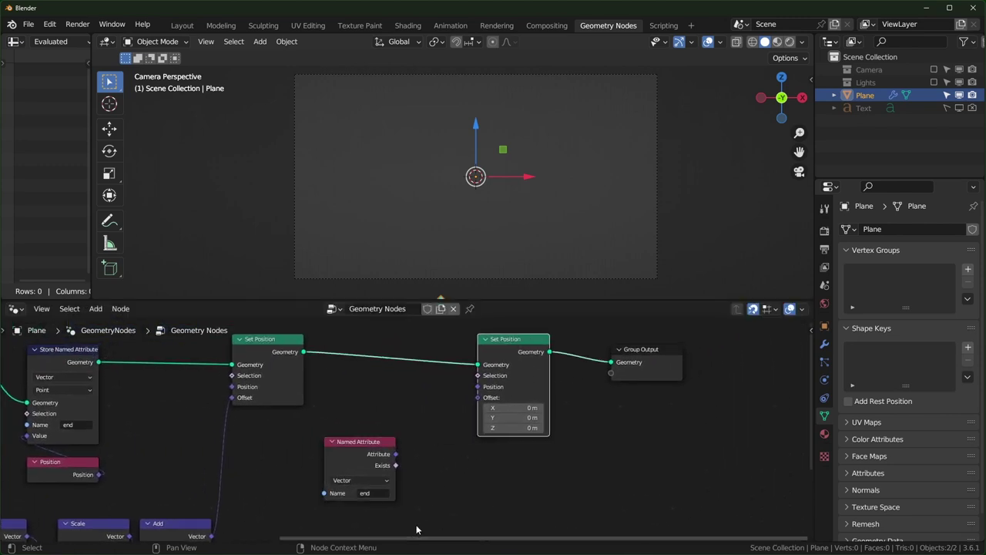
{"action": "left_click", "coordinate": [433, 503]}
- Duplicate the Position node and place the copy just below Named Attribute
{"action": "middle_click_drag", "start_coordinate": [441, 491], "coordinate": [453, 460]}
{"action": "left_click", "coordinate": [92, 450]}
{"action": "key", "text": "shift+d"}
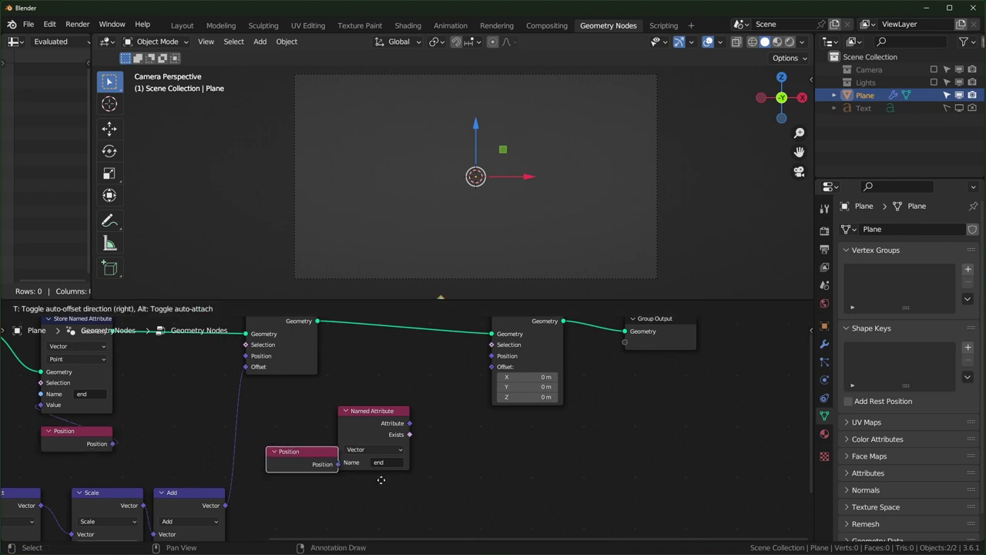
{"action": "left_click", "coordinate": [396, 509]}
- Add a vector Mix node fed by Named Attribute's Attribute output through input A, and place it beside Named Attribute
{"action": "left_click_drag", "start_coordinate": [410, 423], "coordinate": [545, 434]}
{"action": "type", "text": "mix"}
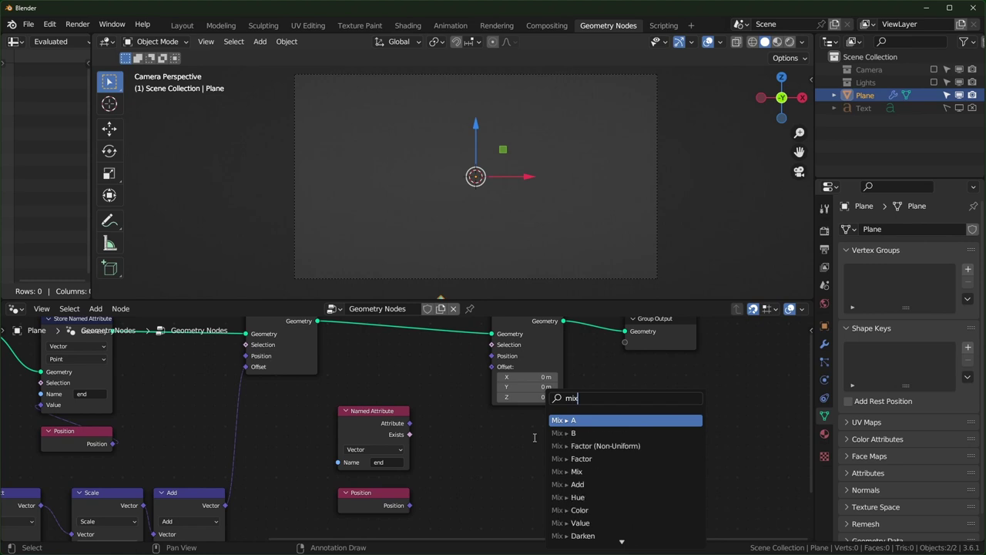
{"action": "key", "text": "Return"}
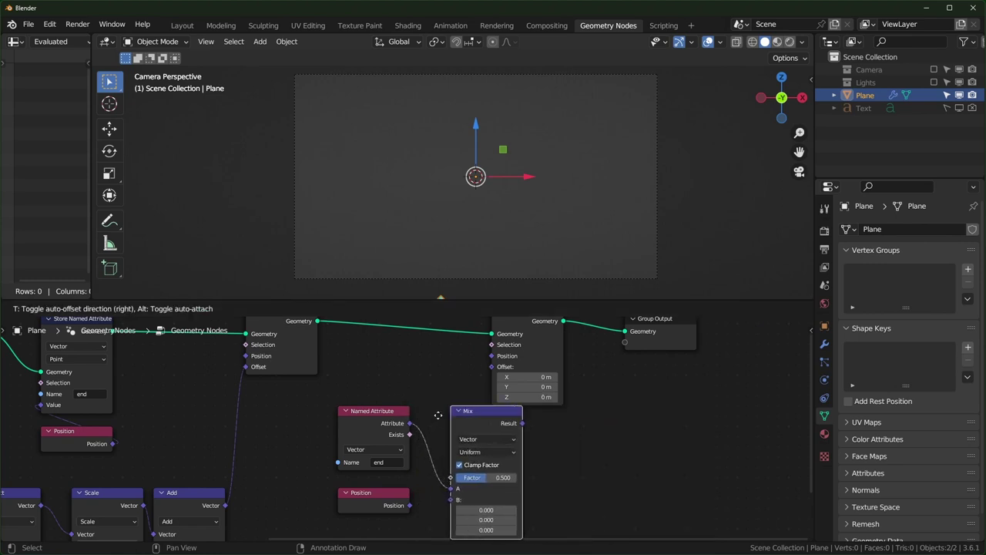
{"action": "left_click", "coordinate": [438, 410]}
{"action": "middle_click_drag", "start_coordinate": [439, 411], "coordinate": [448, 389]}
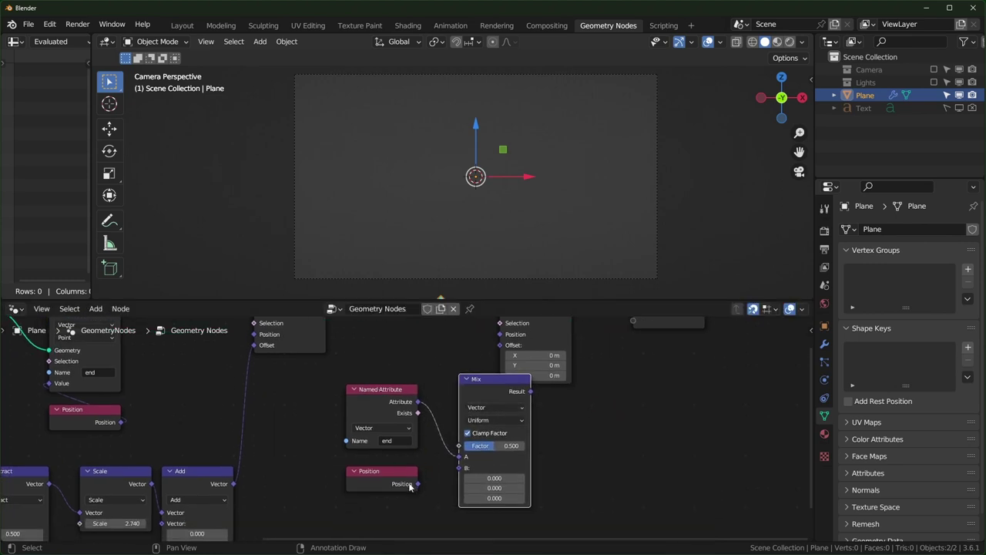
- Rewire the Mix node so that Position feeds input A and the "end" Named Attribute feeds input B
{"action": "left_click_drag", "start_coordinate": [380, 397], "coordinate": [380, 408]}
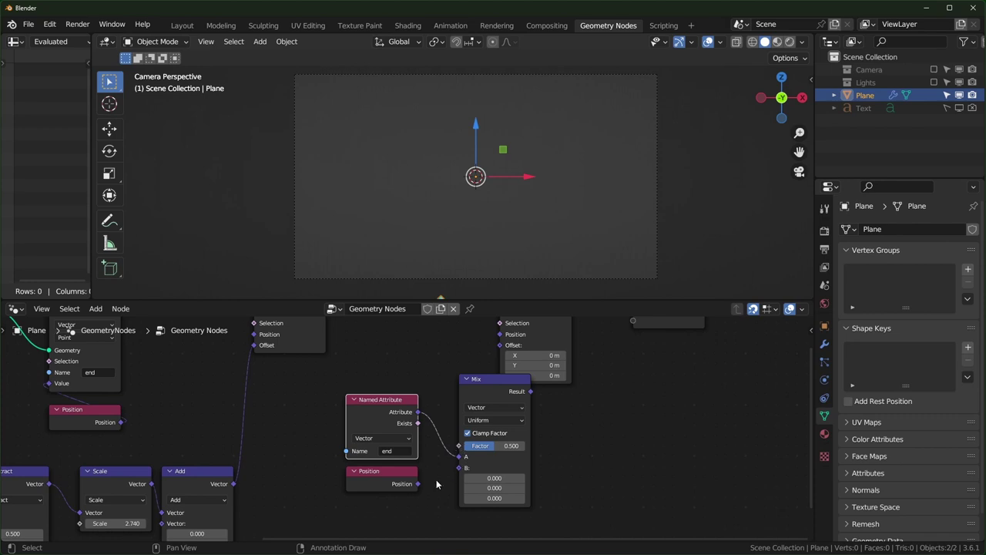
{"action": "left_click_drag", "start_coordinate": [463, 458], "coordinate": [452, 465]}
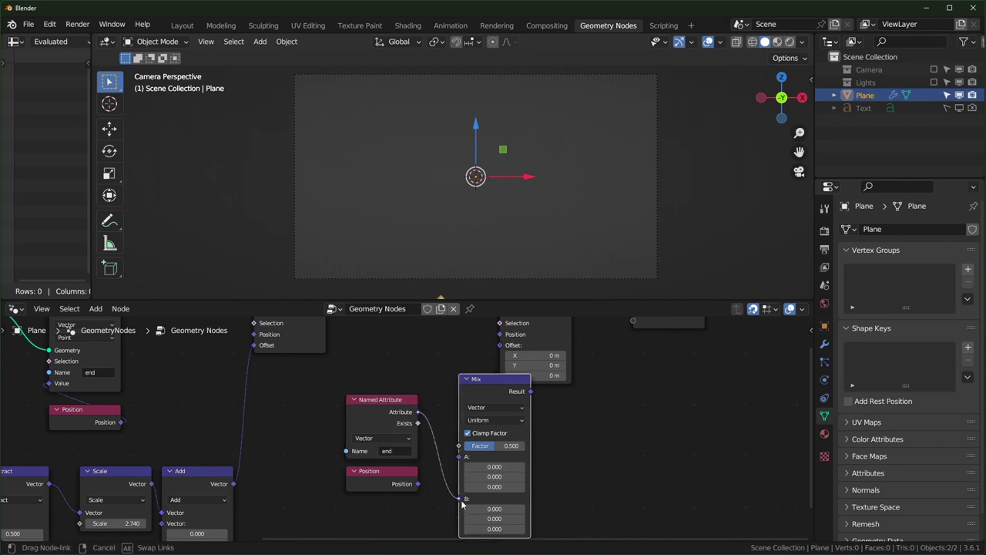
{"action": "left_click_drag", "start_coordinate": [462, 501], "coordinate": [462, 500]}
{"action": "left_click_drag", "start_coordinate": [383, 401], "coordinate": [390, 503]}
{"action": "left_click_drag", "start_coordinate": [386, 471], "coordinate": [457, 457]}
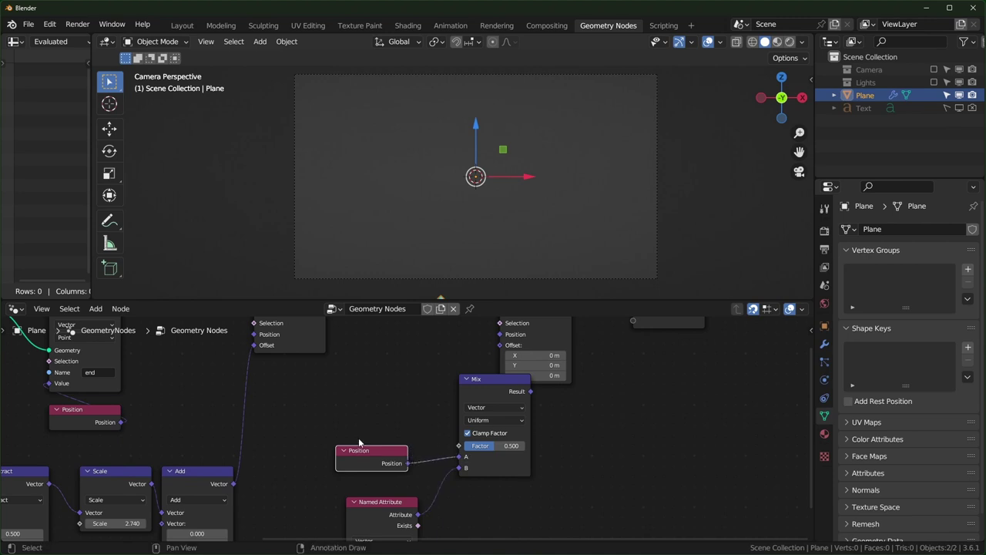
- Align Position above Named Attribute before the Mix node, and shift the second Set Position and Group Output farther from Mix
{"action": "left_click_drag", "start_coordinate": [365, 452], "coordinate": [381, 457]}
{"action": "left_click_drag", "start_coordinate": [324, 427], "coordinate": [370, 488]}
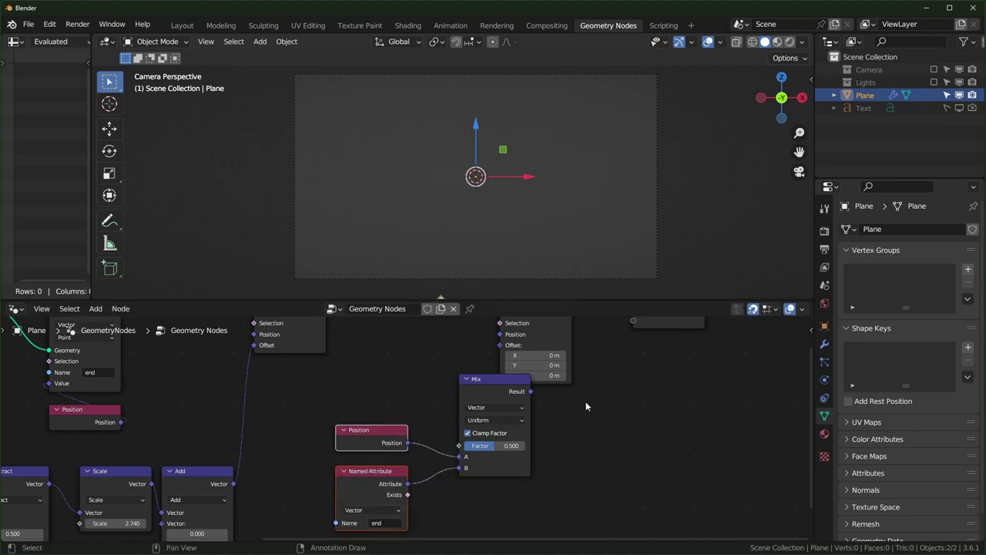
{"action": "middle_click_drag", "start_coordinate": [652, 347], "coordinate": [595, 395]}
{"action": "left_click_drag", "start_coordinate": [700, 330], "coordinate": [591, 371]}
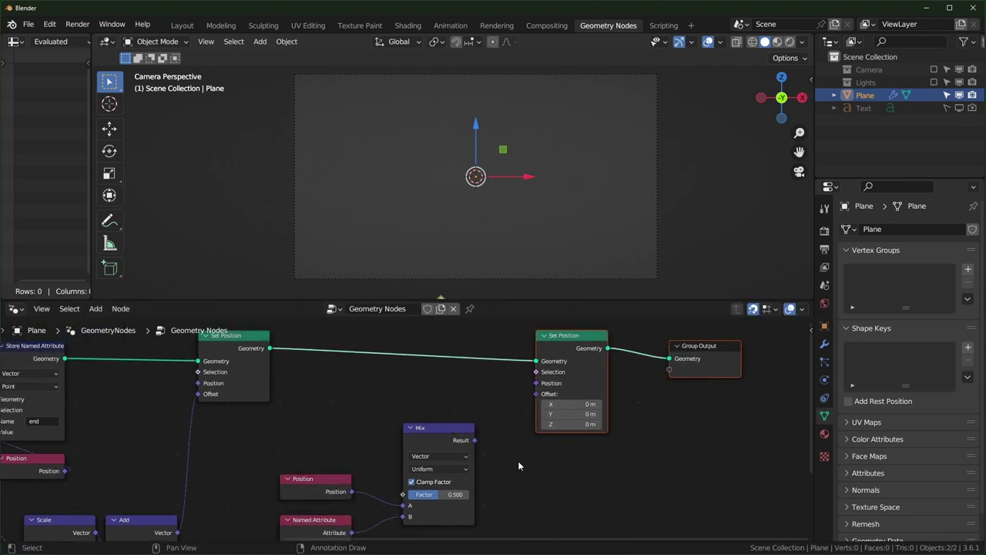
- Link the Mix Result to the second Set Position's Position input and set the Mix factor to 1.000
{"action": "left_click_drag", "start_coordinate": [475, 440], "coordinate": [536, 383]}
{"action": "middle_click_drag", "start_coordinate": [513, 425], "coordinate": [522, 383]}
{"action": "mouse_move", "coordinate": [457, 455]}
{"action": "left_mouse_down"}
{"action": "mouse_move", "coordinate": [447, 455]}
{"action": "mouse_move", "coordinate": [480, 455]}
{"action": "mouse_move", "coordinate": [425, 453]}
{"action": "mouse_move", "coordinate": [471, 453]}
{"action": "mouse_move", "coordinate": [460, 453]}
{"action": "left_mouse_up"}
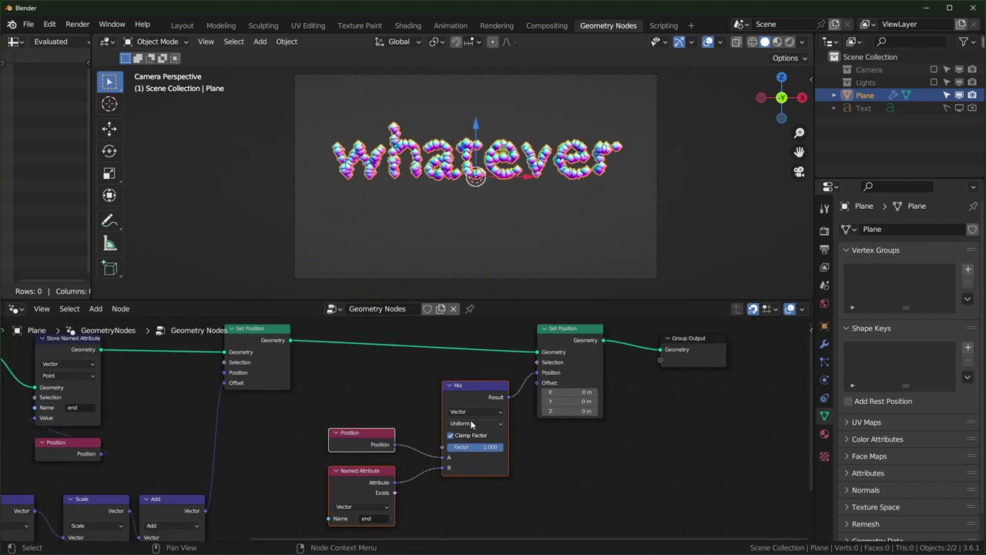
{"action": "mouse_move", "coordinate": [485, 450]}
{"action": "left_mouse_down"}
{"action": "mouse_move", "coordinate": [431, 450]}
{"action": "mouse_move", "coordinate": [494, 449]}
{"action": "left_mouse_up"}
- Move Group Output farther out and insert a duplicate of the second Set Position just before it
{"action": "middle_click_drag", "start_coordinate": [610, 424], "coordinate": [447, 424]}
{"action": "middle_click_drag", "start_coordinate": [535, 382], "coordinate": [471, 391]}
{"action": "left_click", "coordinate": [471, 390]}
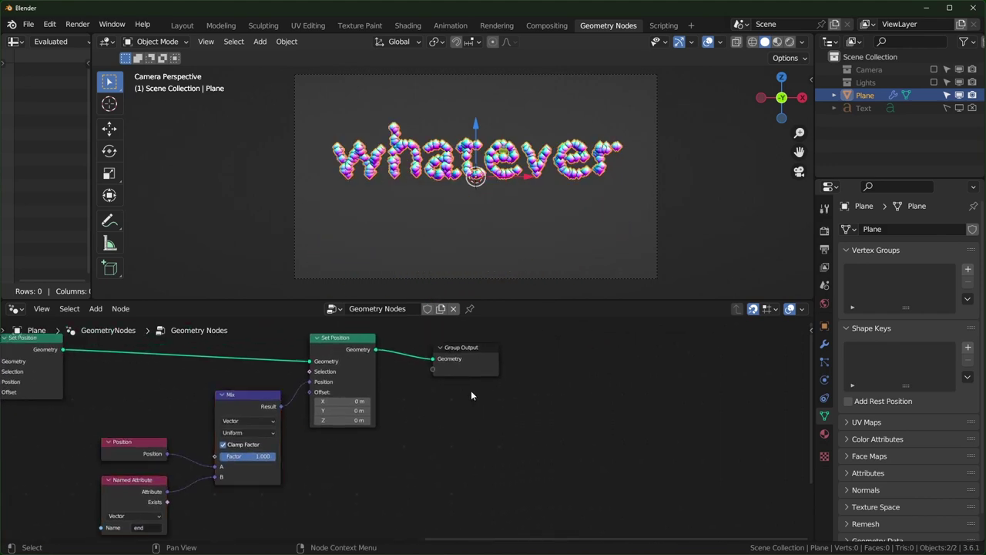
{"action": "left_click_drag", "start_coordinate": [494, 358], "coordinate": [731, 347]}
{"action": "left_click", "coordinate": [342, 343]}
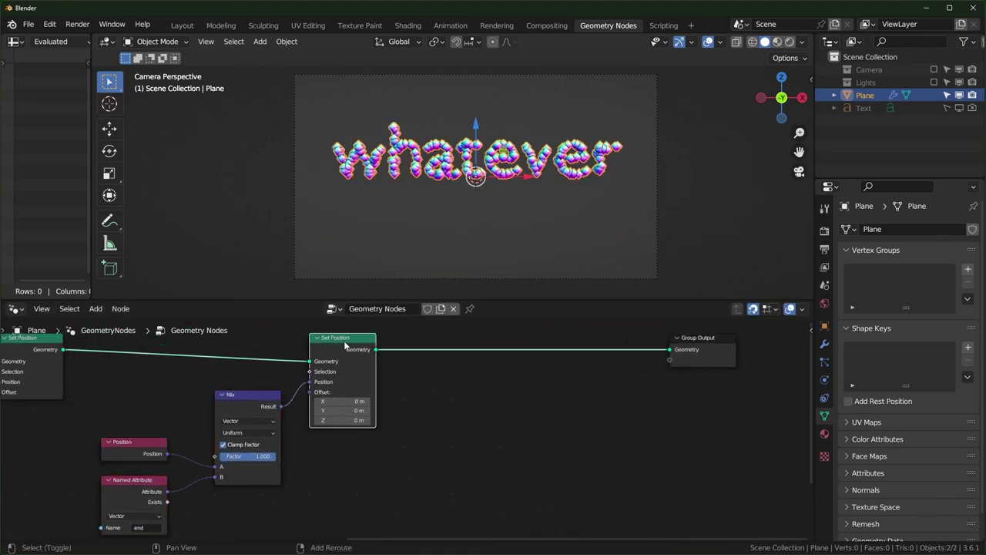
{"action": "key", "text": "shift+d"}
{"action": "left_click", "coordinate": [577, 367]}
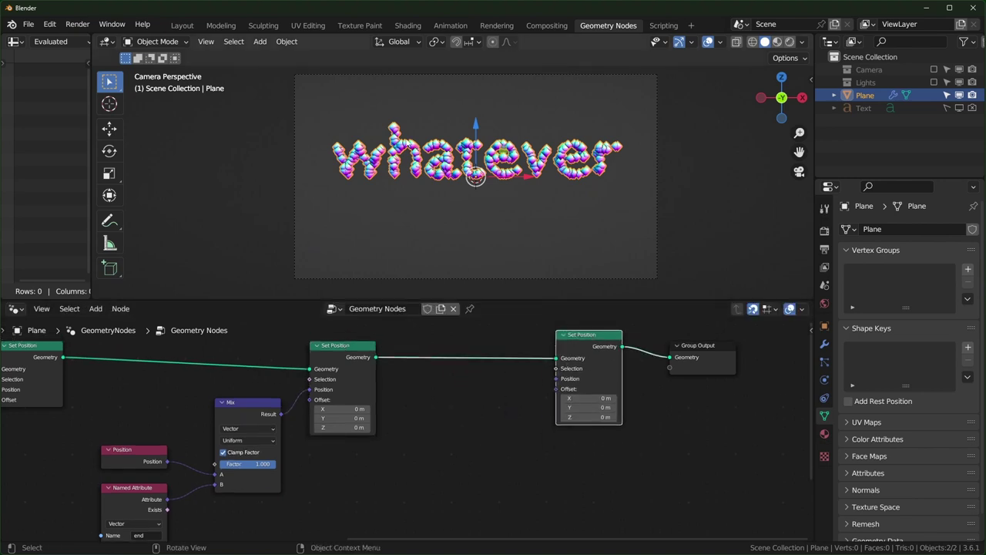
- Duplicate the vector Scale and Add nodes that follow Subtract, and place the copies below the originals
{"action": "middle_click_drag", "start_coordinate": [508, 403], "coordinate": [528, 370]}
{"action": "scroll", "coordinate": [409, 428], "scroll_direction": "down", "scroll_amount": 9}
{"action": "middle_click_drag", "start_coordinate": [173, 522], "coordinate": [401, 446]}
{"action": "scroll", "coordinate": [400, 445], "scroll_direction": "up", "scroll_amount": 4}
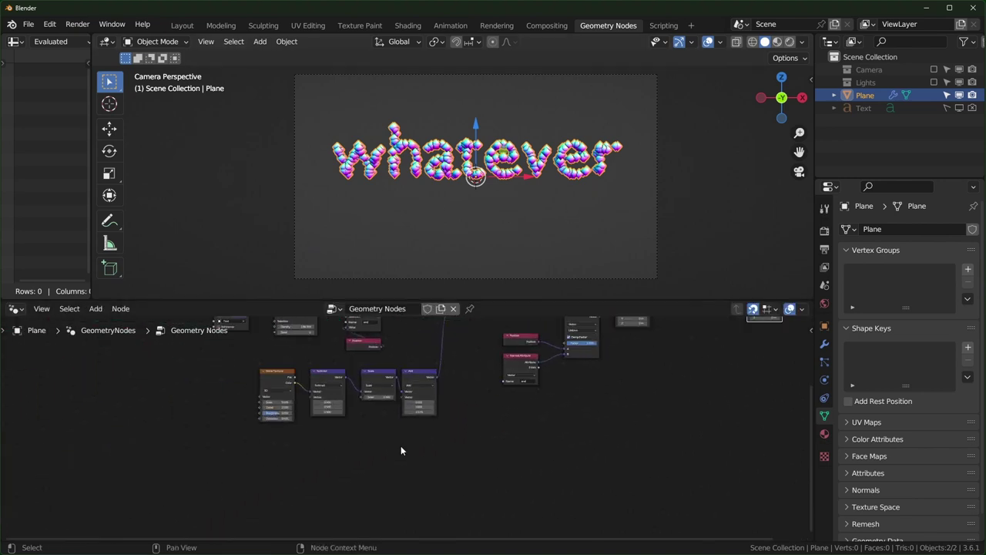
{"action": "scroll", "coordinate": [247, 380], "scroll_direction": "up", "scroll_amount": 2}
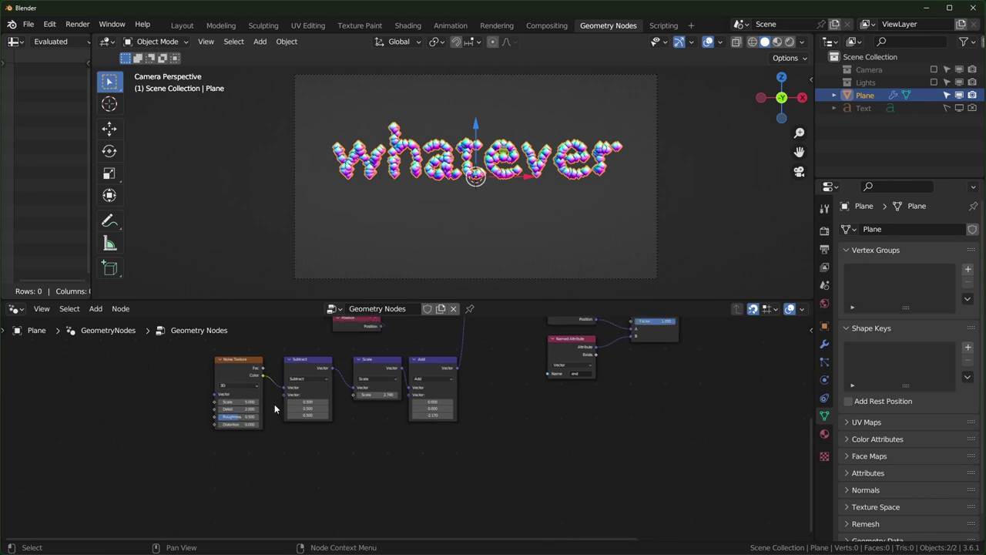
{"action": "left_click_drag", "start_coordinate": [374, 434], "coordinate": [448, 352]}
{"action": "key", "text": "shift+d"}
{"action": "left_click", "coordinate": [456, 453]}
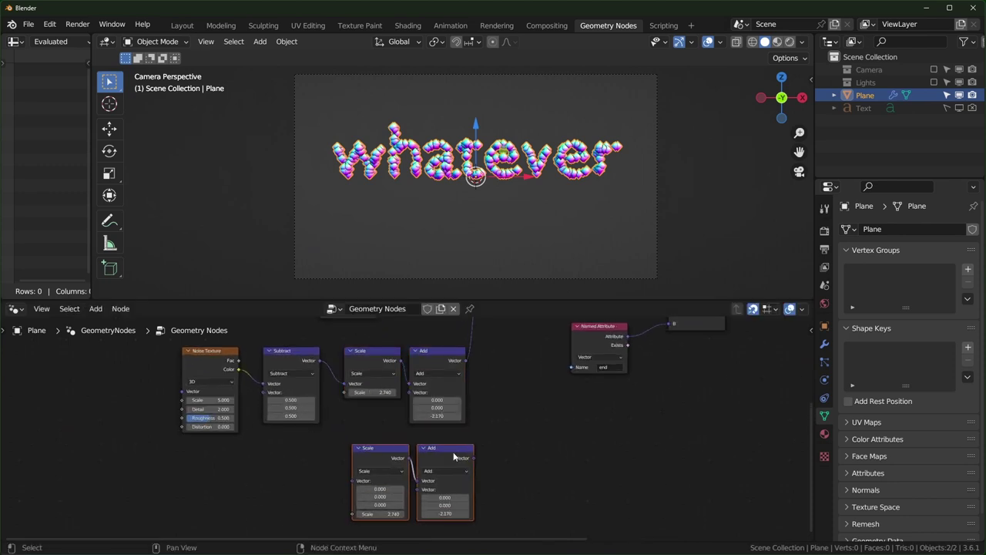
{"action": "scroll", "coordinate": [303, 391], "scroll_direction": "up", "scroll_amount": 1}
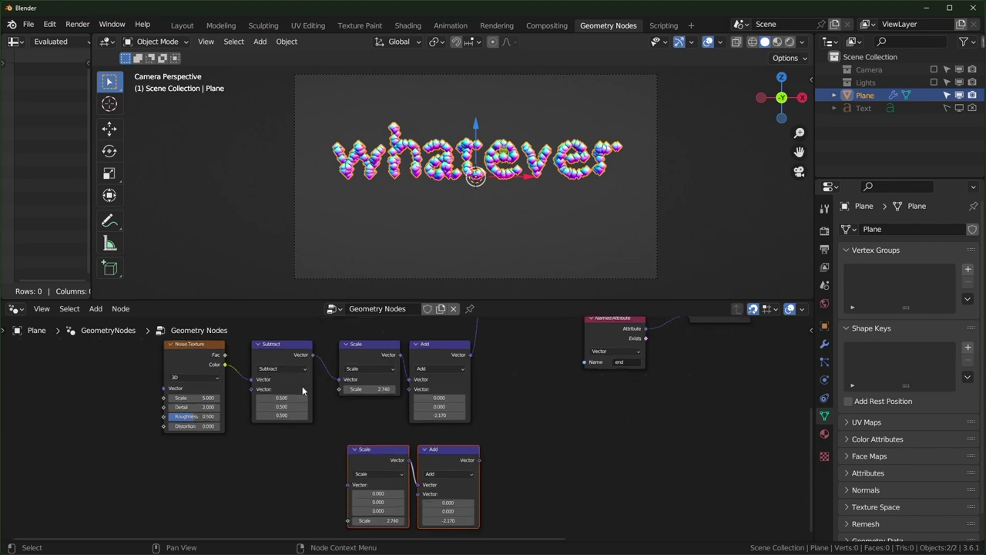
- Link the Subtract node's Vector output to the duplicated Scale node's Vector input
{"action": "left_click_drag", "start_coordinate": [313, 355], "coordinate": [334, 375]}
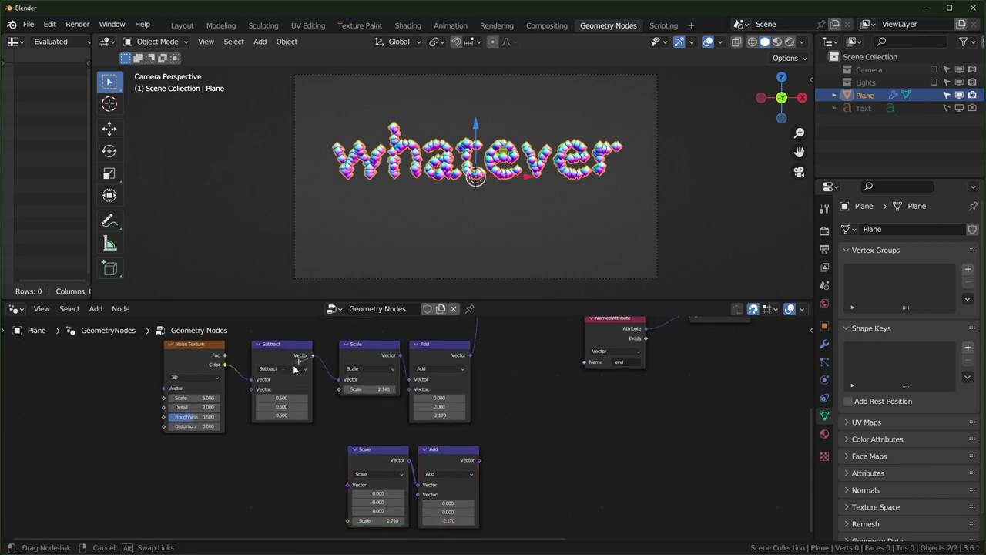
{"action": "left_click_drag", "start_coordinate": [344, 482], "coordinate": [345, 483]}
{"action": "scroll", "coordinate": [554, 475], "scroll_direction": "down", "scroll_amount": 2}
{"action": "middle_click_drag", "start_coordinate": [555, 475], "coordinate": [374, 465]}
- Move the duplicated Scale and Add nodes together to below the last two Set Position nodes
{"action": "left_click_drag", "start_coordinate": [215, 434], "coordinate": [339, 487]}
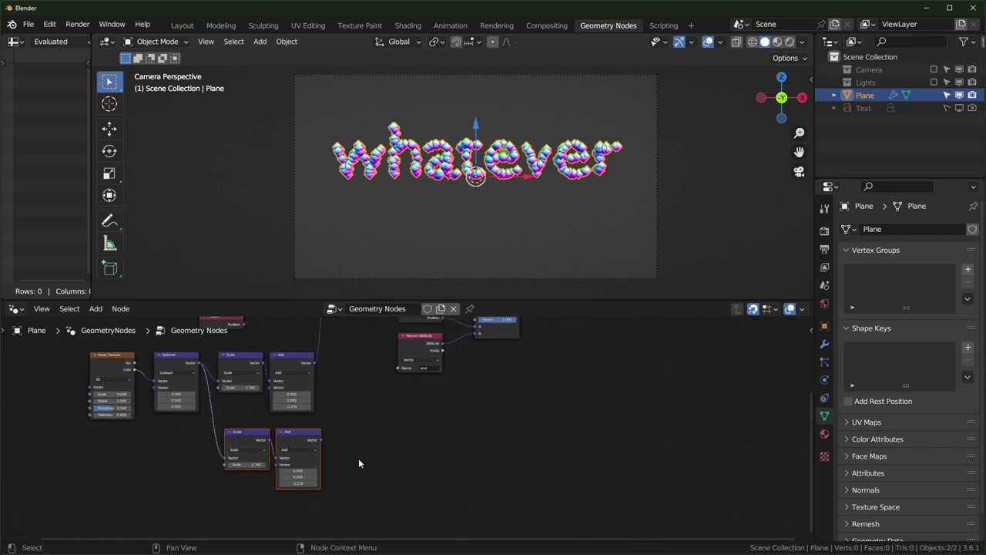
{"action": "scroll", "coordinate": [399, 429], "scroll_direction": "down", "scroll_amount": 6}
{"action": "middle_click_drag", "start_coordinate": [398, 430], "coordinate": [360, 450]}
{"action": "key", "text": "g"}
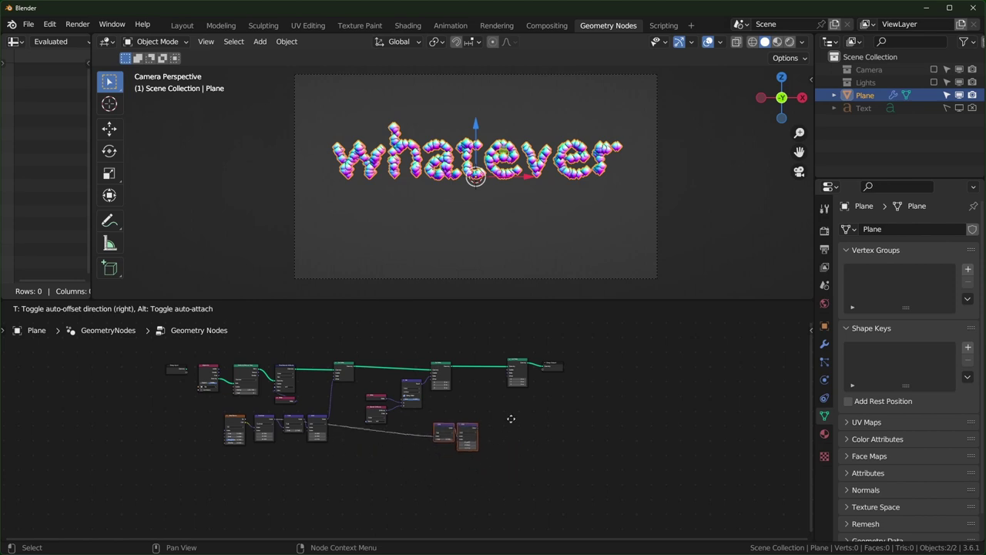
{"action": "left_click", "coordinate": [517, 414]}
{"action": "scroll", "coordinate": [540, 413], "scroll_direction": "up", "scroll_amount": 3}
{"action": "middle_click_drag", "start_coordinate": [564, 411], "coordinate": [472, 431]}
{"action": "scroll", "coordinate": [471, 431], "scroll_direction": "up", "scroll_amount": 4}
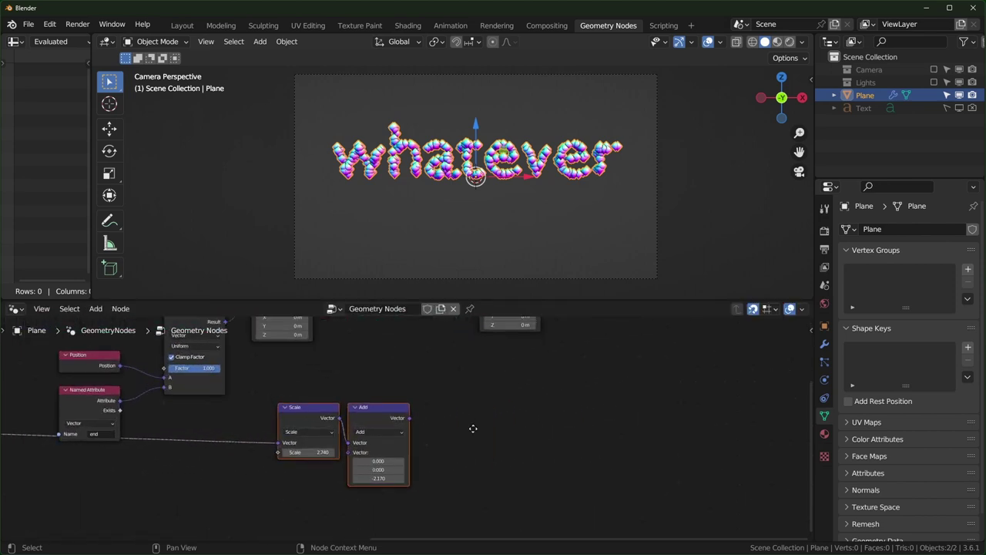
- Feed the duplicated Add node's output into the third Set Position's Offset, and set the Add node's Z value to 0
{"action": "left_click_drag", "start_coordinate": [396, 464], "coordinate": [466, 351]}
{"action": "middle_click_drag", "start_coordinate": [391, 484], "coordinate": [415, 408]}
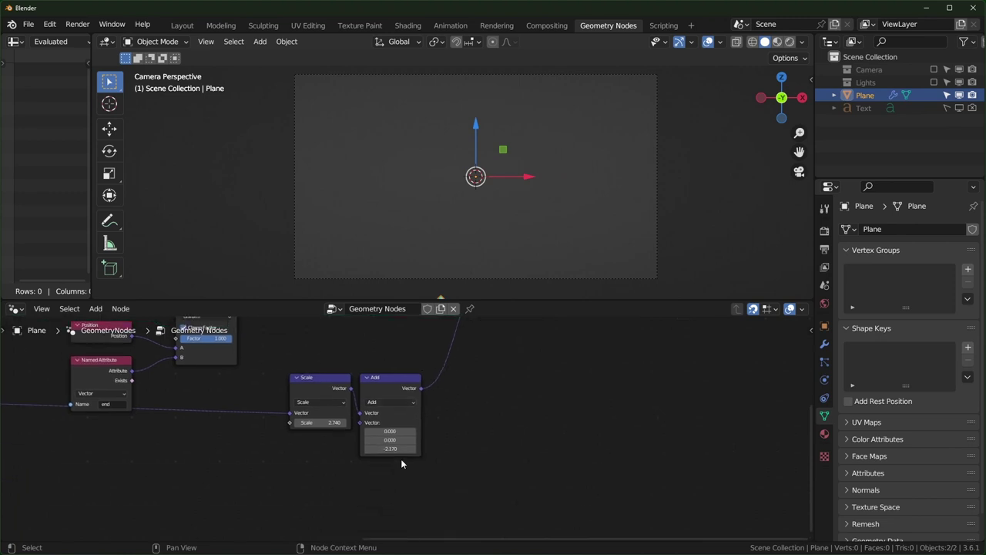
{"action": "left_click", "coordinate": [396, 457]}
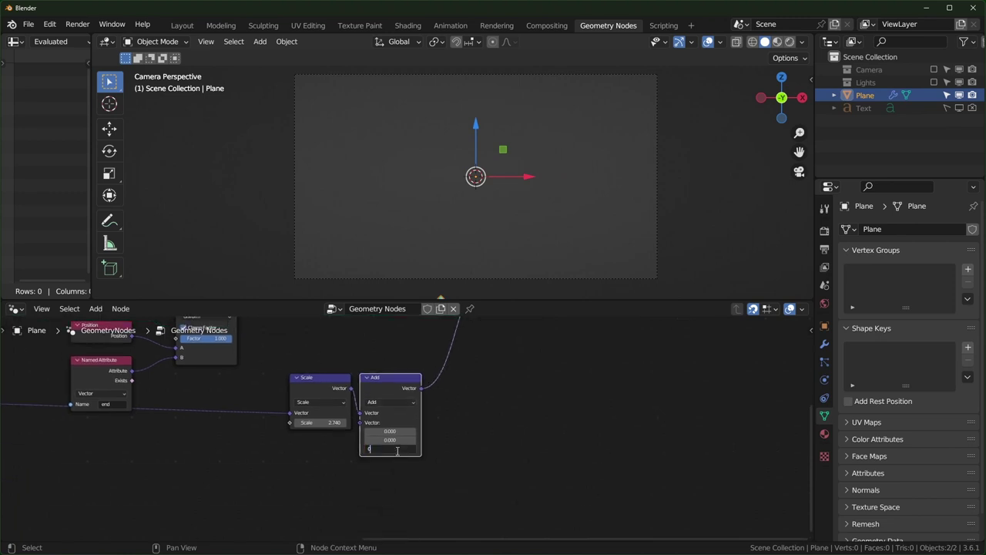
{"action": "key", "text": "Return"}
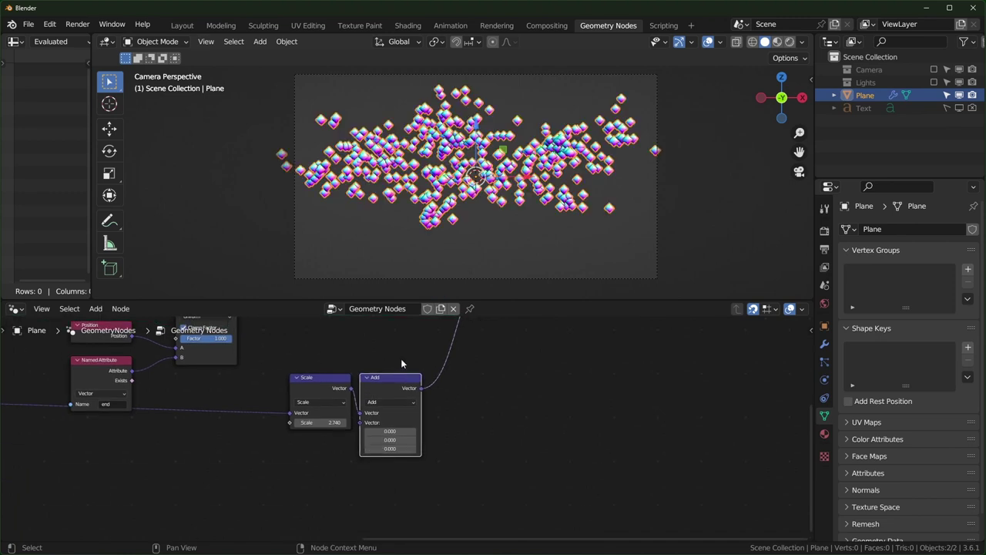
- Try several amounts, including 0, on the duplicated Scale node and set its scale to 0.1
{"action": "middle_click_drag", "start_coordinate": [401, 365], "coordinate": [400, 384]}
{"action": "scroll", "coordinate": [340, 424], "scroll_direction": "up", "scroll_amount": 2}
{"action": "mouse_move", "coordinate": [318, 446]}
{"action": "left_mouse_down", "text": "shift"}
{"action": "mouse_move", "coordinate": [235, 446]}
{"action": "mouse_move", "coordinate": [294, 446]}
{"action": "mouse_move", "coordinate": [255, 445]}
{"action": "mouse_move", "coordinate": [303, 435]}
{"action": "mouse_move", "coordinate": [411, 446]}
{"action": "mouse_move", "coordinate": [282, 446]}
{"action": "mouse_move", "coordinate": [330, 445]}
{"action": "left_mouse_up", "text": "shift"}
{"action": "type", "text": "0"}
{"action": "key", "text": "Return"}
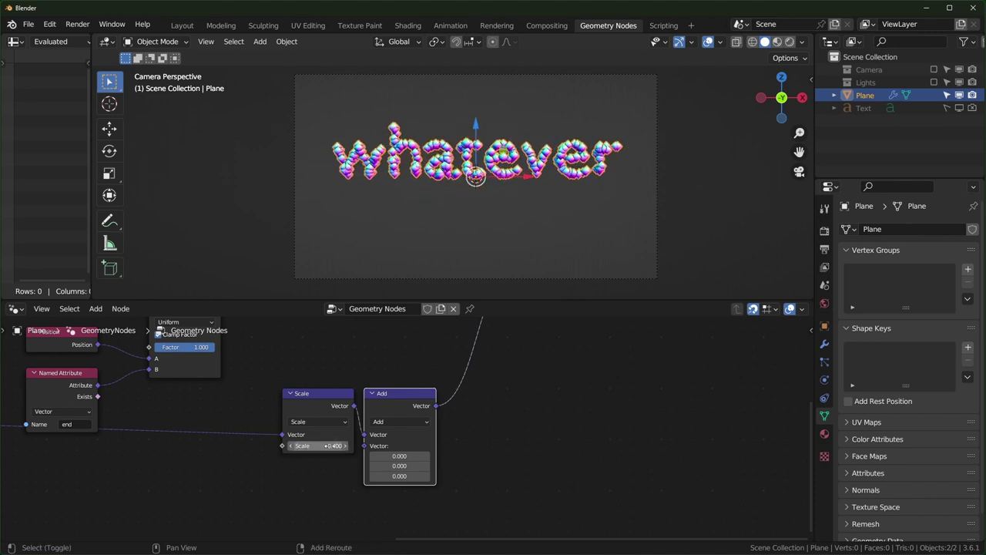
{"action": "mouse_move", "coordinate": [332, 445]}
{"action": "left_mouse_down"}
{"action": "mouse_move", "coordinate": [364, 446]}
{"action": "mouse_move", "coordinate": [302, 445]}
{"action": "mouse_move", "coordinate": [314, 445]}
{"action": "left_mouse_up"}
{"action": "left_click", "coordinate": [332, 446]}
{"action": "type", "text": ".1"}
{"action": "key", "text": "Return"}
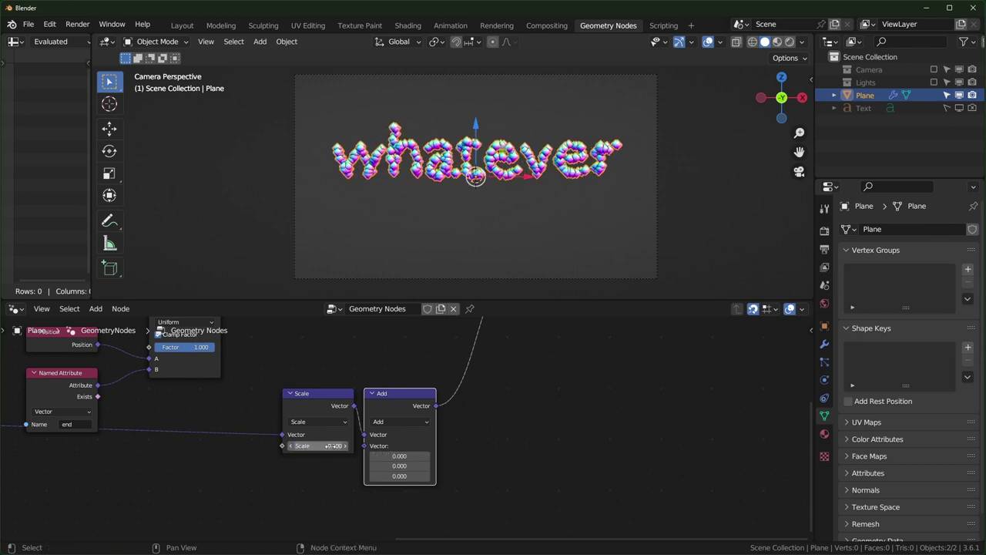
- Switch the Noise Texture to 4D and try out changing its W value, leaving it at 0
{"action": "scroll", "coordinate": [154, 450], "scroll_direction": "down", "scroll_amount": 3}
{"action": "middle_click_drag", "start_coordinate": [40, 472], "coordinate": [411, 415]}
{"action": "scroll", "coordinate": [355, 462], "scroll_direction": "up", "scroll_amount": 3}
{"action": "scroll", "coordinate": [411, 414], "scroll_direction": "up", "scroll_amount": 2}
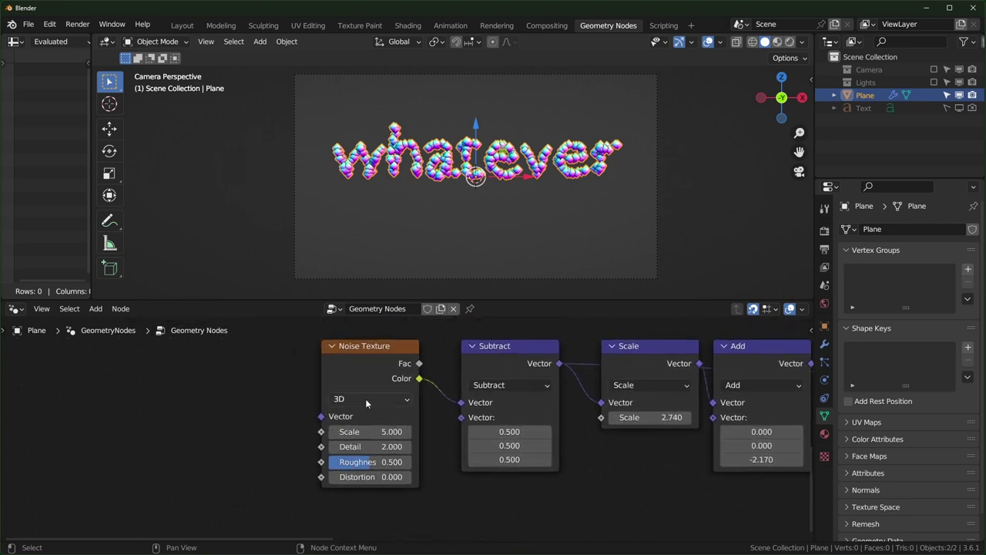
{"action": "left_click", "coordinate": [365, 398]}
{"action": "left_click", "coordinate": [359, 462]}
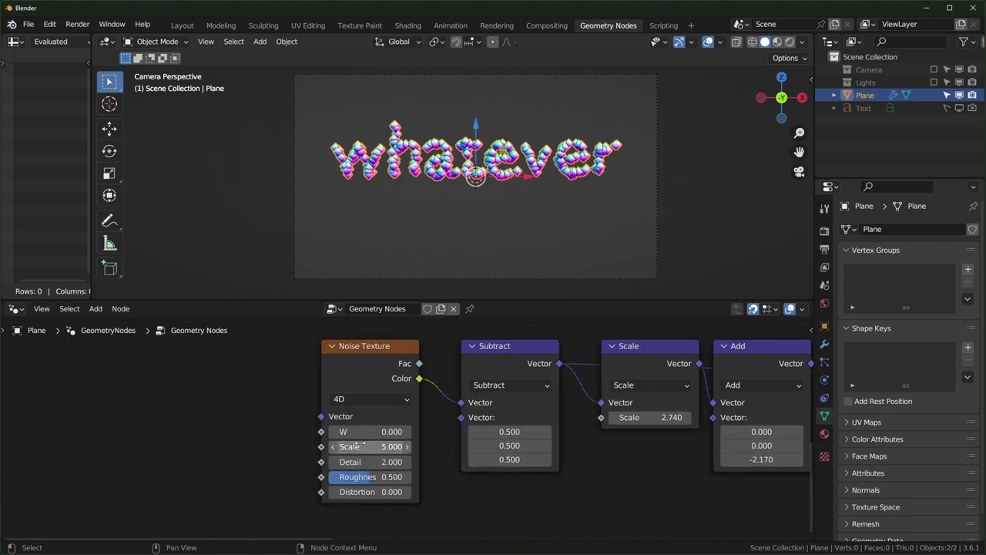
{"action": "left_click_drag", "start_coordinate": [375, 432], "coordinate": [394, 431]}
{"action": "right_click", "coordinate": [394, 432]}
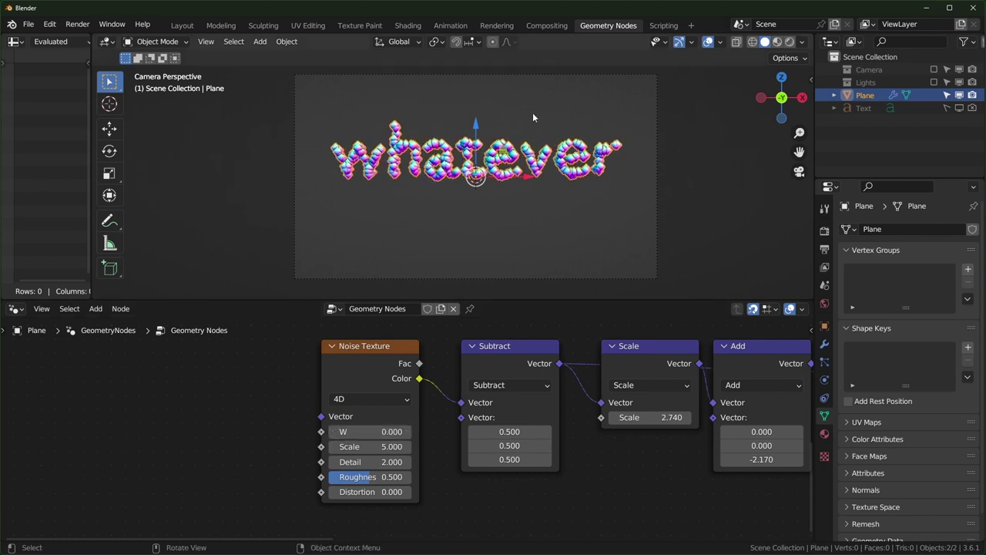
- Add a Scene Time node and place it well ahead of the Noise Texture
{"action": "key", "text": "shift+a"}
{"action": "type", "text": "scene"}
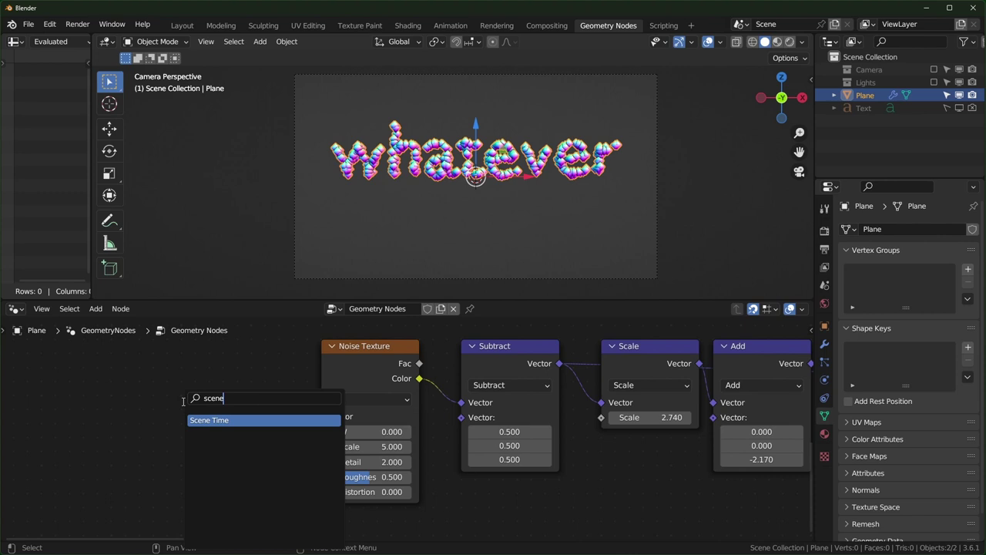
{"action": "key", "text": "Return"}
{"action": "left_click", "coordinate": [185, 405]}
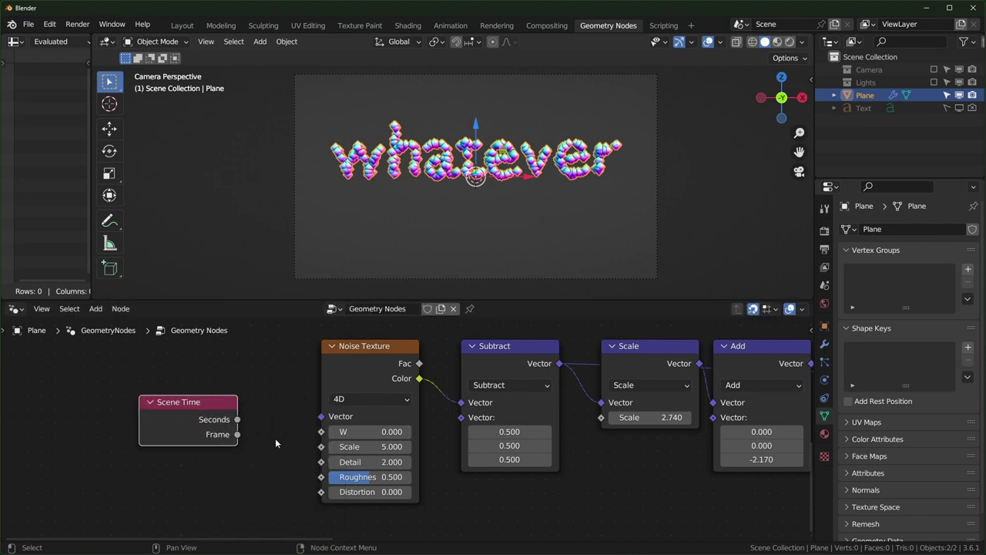
{"action": "left_click_drag", "start_coordinate": [219, 419], "coordinate": [213, 418]}
{"action": "key", "text": "Escape"}
{"action": "key", "text": "g"}
{"action": "left_click", "coordinate": [143, 406]}
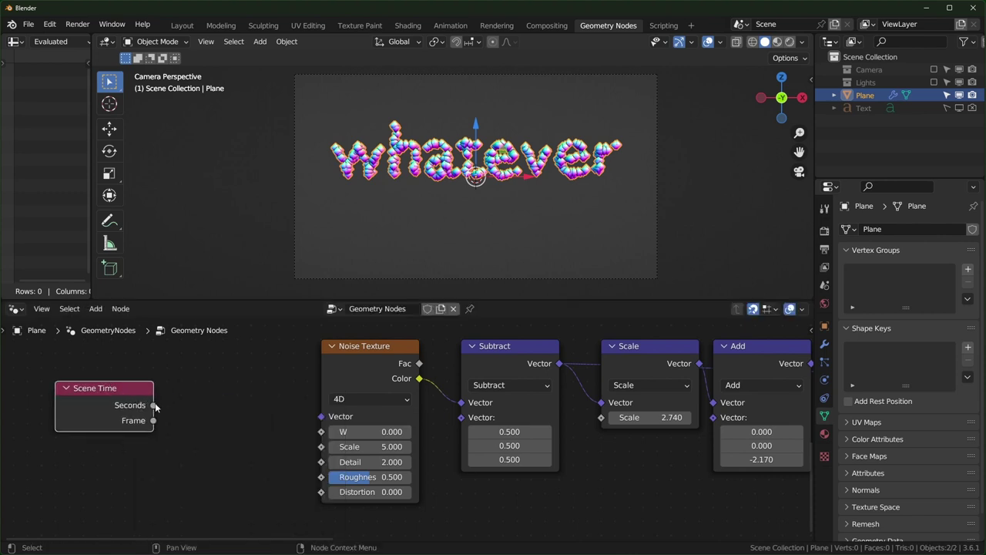
- Link Scene Time's Seconds output to the Noise Texture's W input and play the animation
{"action": "left_click_drag", "start_coordinate": [155, 403], "coordinate": [174, 364]}
{"action": "left_click_drag", "start_coordinate": [329, 437], "coordinate": [322, 432]}
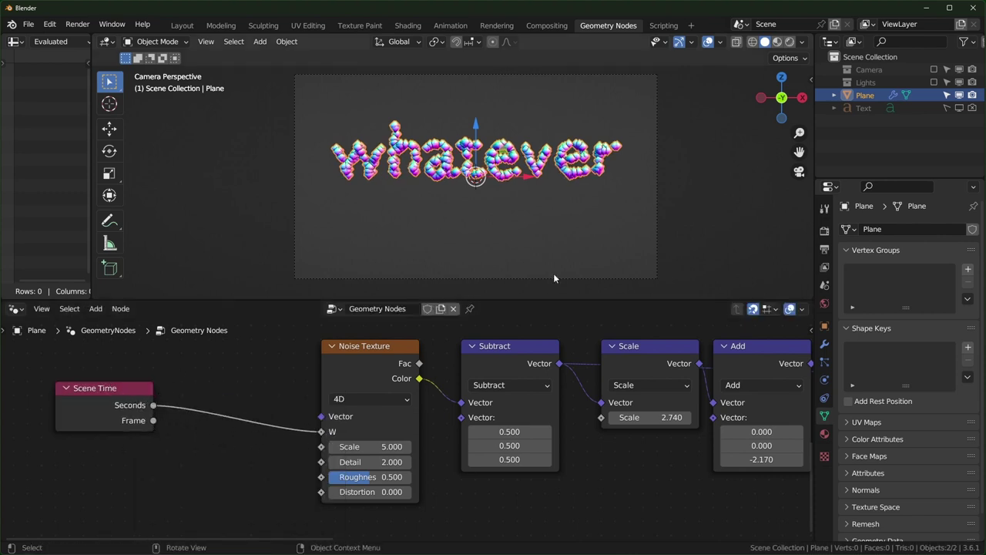
{"action": "key", "text": "space"}
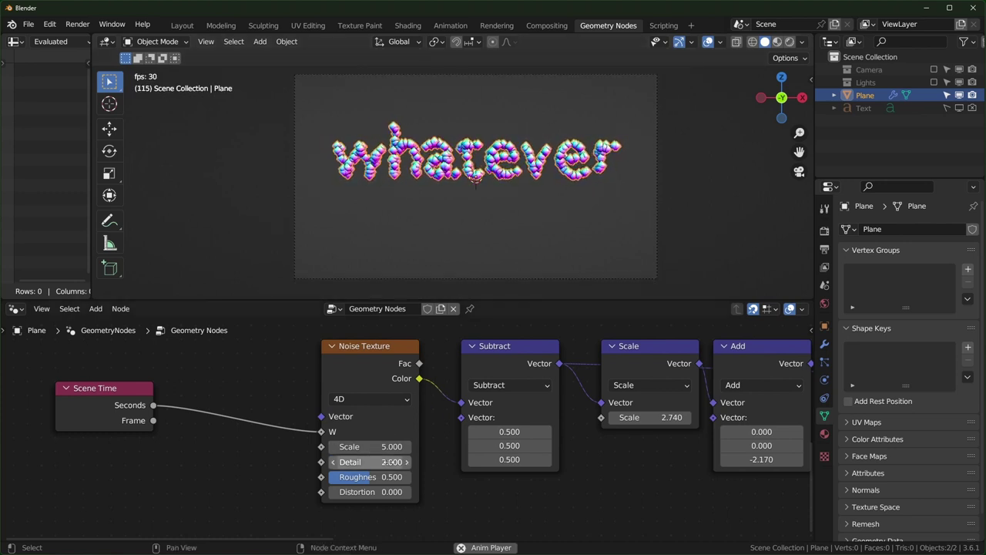
- Insert a Multiply math node with a value of 0.2 between Scene Time's Seconds and the Noise Texture's W
{"action": "middle_click_drag", "start_coordinate": [121, 408], "coordinate": [181, 408]}
{"action": "left_click_drag", "start_coordinate": [115, 406], "coordinate": [234, 453]}
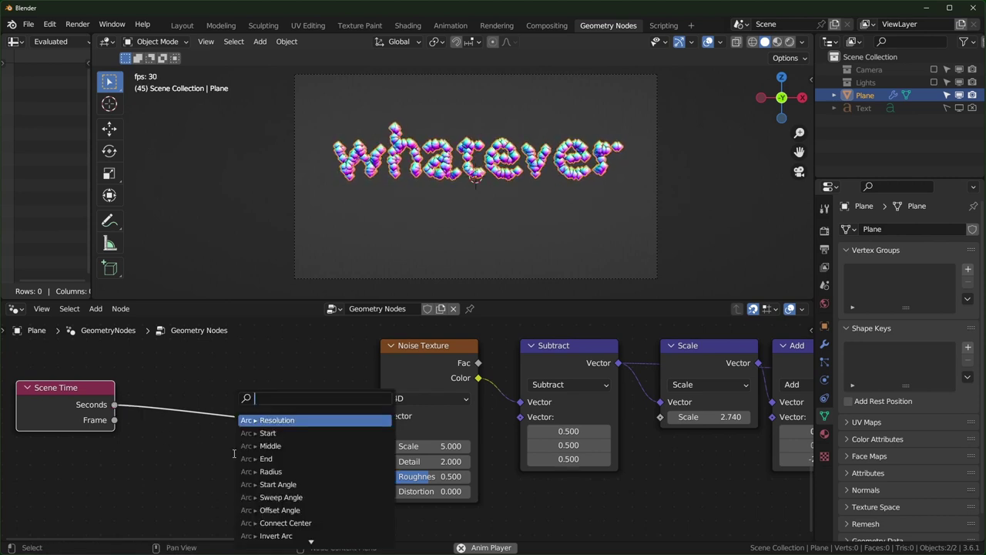
{"action": "type", "text": "mu"}
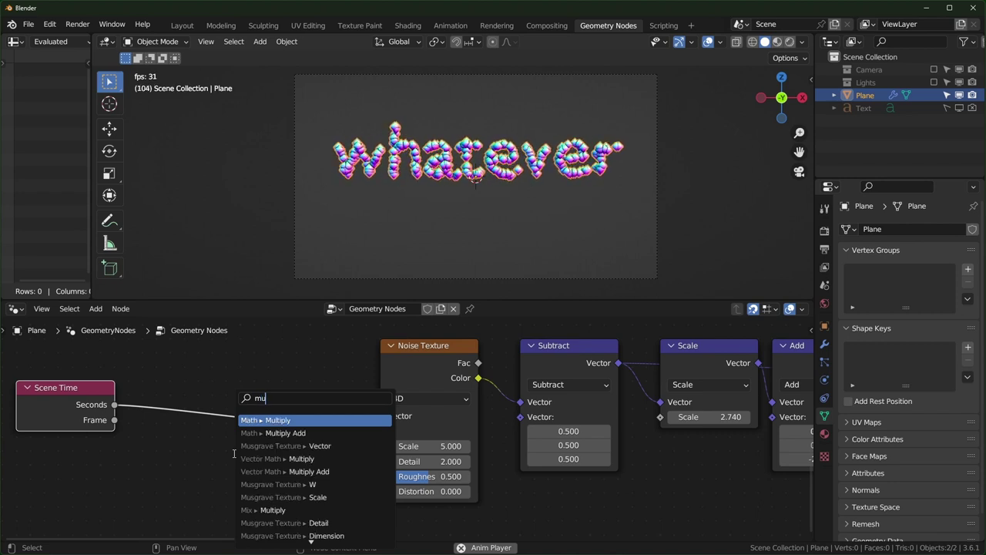
{"action": "key", "text": "Return"}
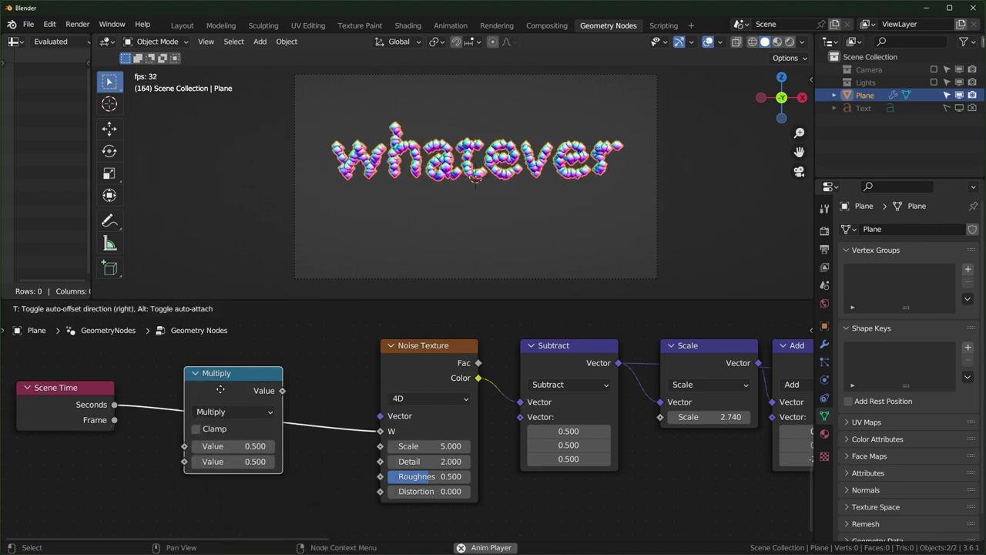
{"action": "left_click", "coordinate": [222, 389]}
{"action": "left_click", "coordinate": [240, 462]}
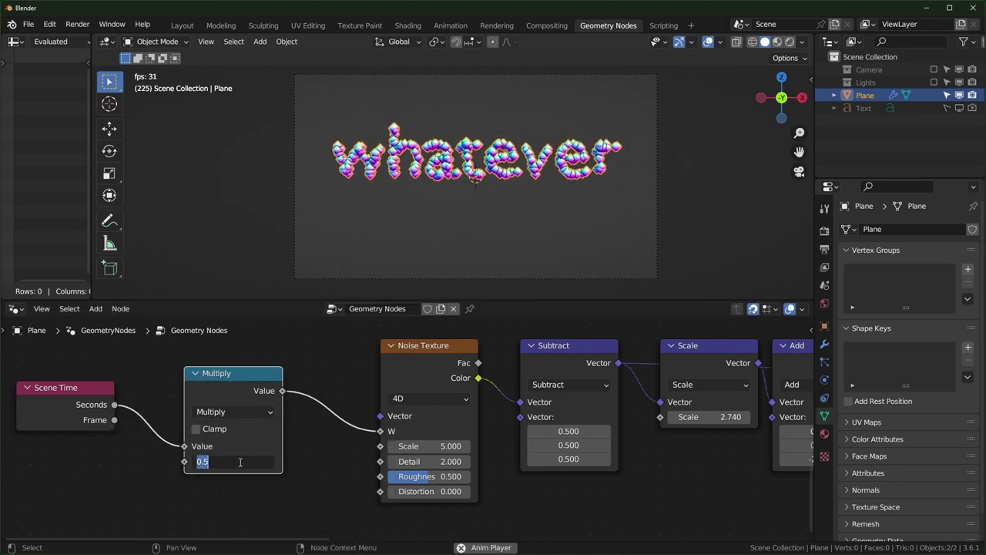
{"action": "type", "text": ".2"}
{"action": "key", "text": "Return"}
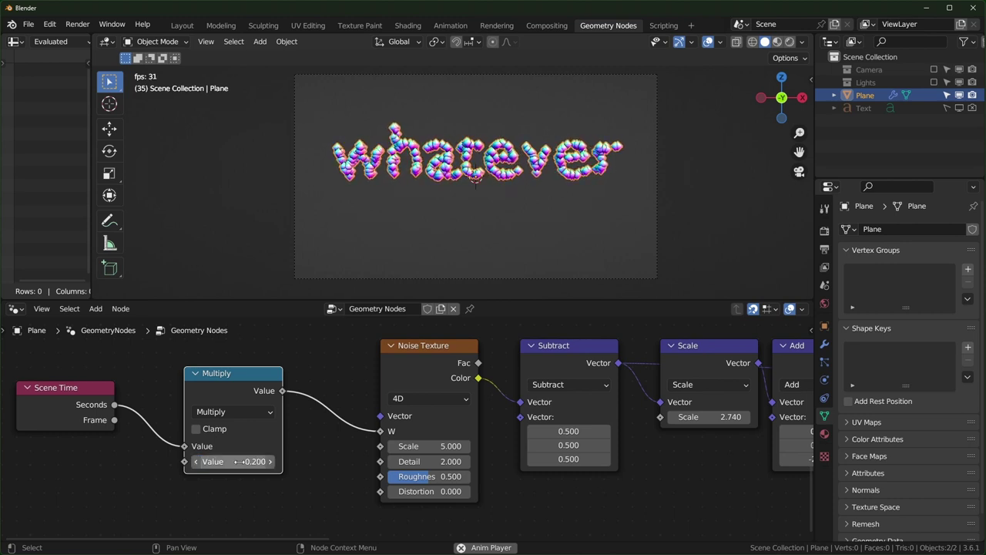
- Examine the text's motion up close during playback and review the duplicated Scale node and the rest of the node chain
{"action": "scroll", "coordinate": [546, 193], "scroll_direction": "up", "scroll_amount": 2}
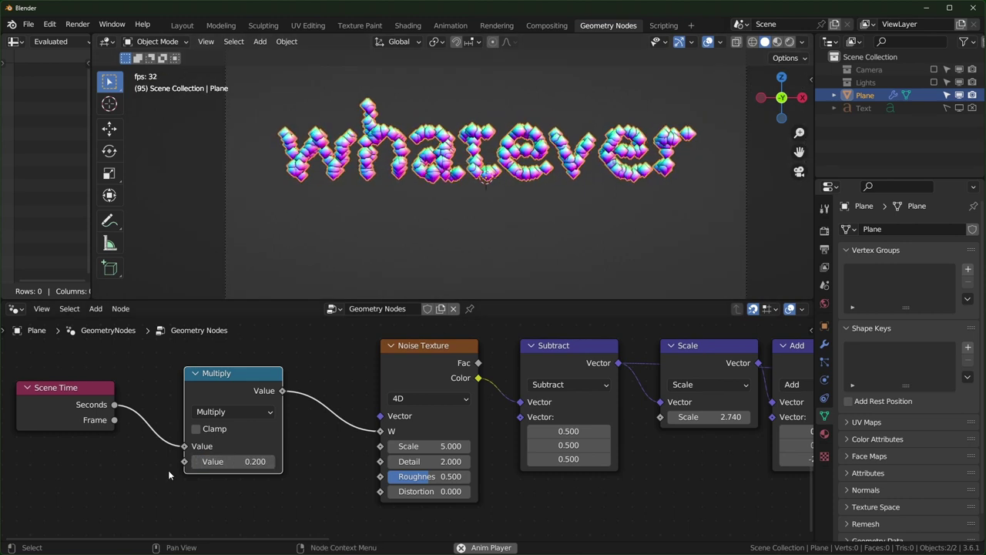
{"action": "scroll", "coordinate": [347, 401], "scroll_direction": "down", "scroll_amount": 2}
{"action": "scroll", "coordinate": [501, 428], "scroll_direction": "up", "scroll_amount": 1}
{"action": "middle_click_drag", "start_coordinate": [511, 432], "coordinate": [370, 433]}
{"action": "scroll", "coordinate": [518, 437], "scroll_direction": "down", "scroll_amount": 3}
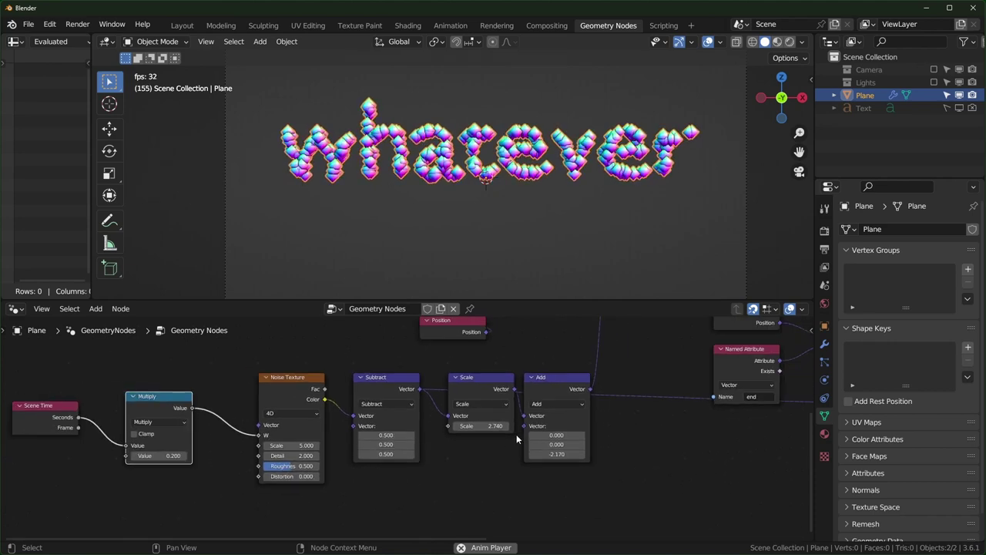
{"action": "mouse_move", "coordinate": [663, 429]}
{"action": "middle_mouse_down"}
{"action": "mouse_move", "coordinate": [390, 447]}
{"action": "mouse_move", "coordinate": [292, 466]}
{"action": "middle_mouse_up"}
{"action": "middle_click_drag", "start_coordinate": [587, 444], "coordinate": [505, 449]}
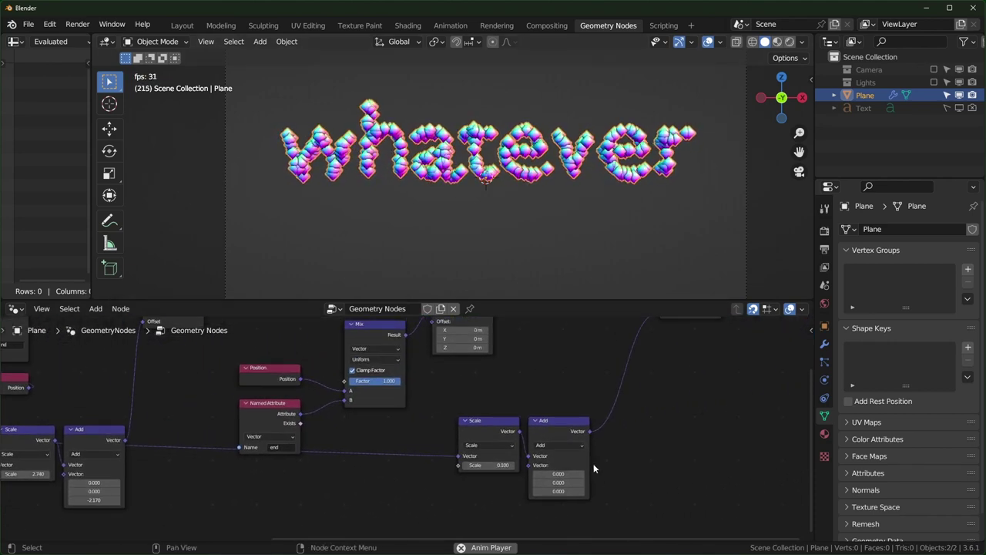
{"action": "middle_click_drag", "start_coordinate": [594, 466], "coordinate": [518, 437]}
{"action": "scroll", "coordinate": [516, 437], "scroll_direction": "up", "scroll_amount": 2}
{"action": "left_click_drag", "start_coordinate": [450, 470], "coordinate": [412, 470]}
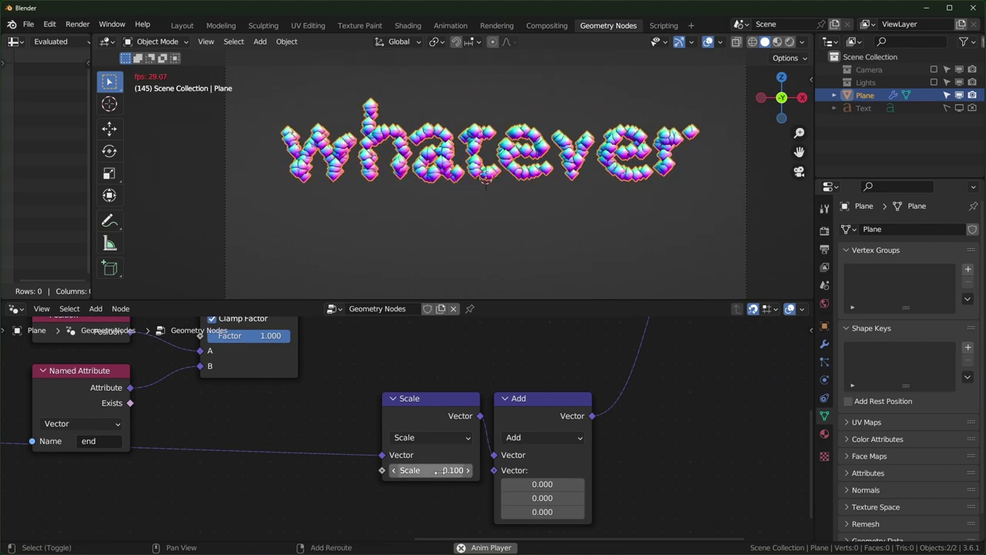
{"action": "scroll", "coordinate": [301, 404], "scroll_direction": "down", "scroll_amount": 4}
{"action": "scroll", "coordinate": [360, 443], "scroll_direction": "up", "scroll_amount": 1}
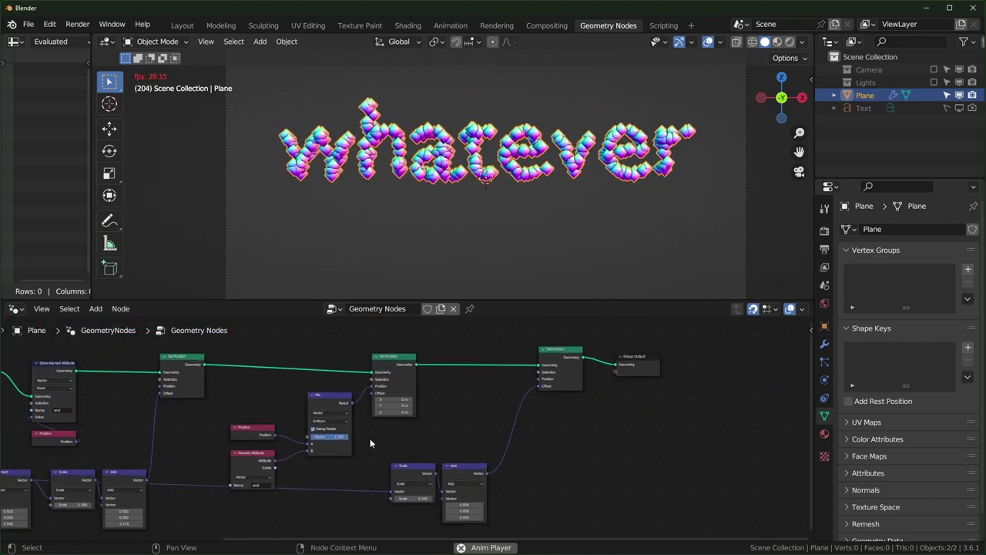
- Stop the playback and replace the spreadsheet with a wider Dope Sheet, hiding its sidebar
{"action": "middle_click_drag", "start_coordinate": [370, 442], "coordinate": [437, 436]}
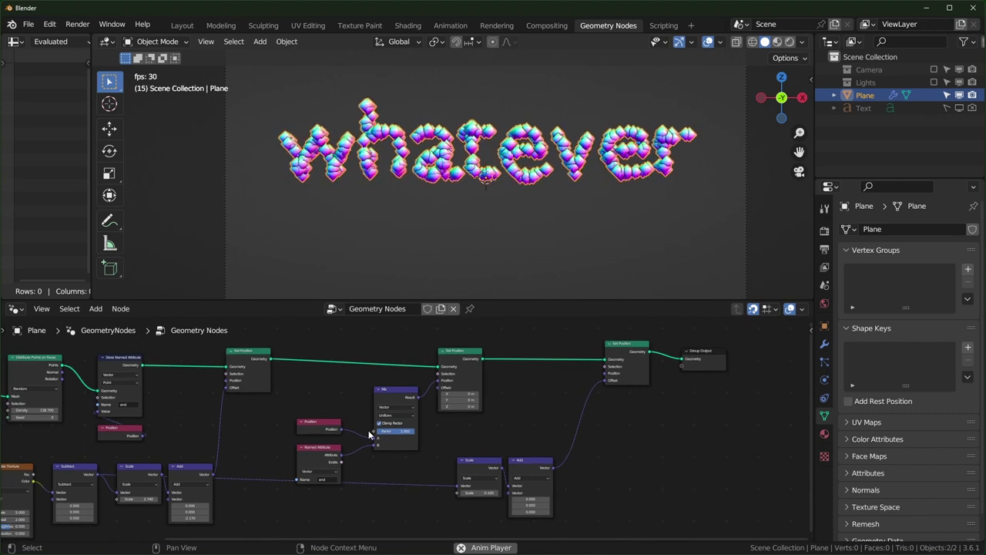
{"action": "middle_click_drag", "start_coordinate": [367, 449], "coordinate": [410, 446]}
{"action": "key", "text": "space"}
{"action": "middle_click_drag", "start_coordinate": [355, 478], "coordinate": [494, 447]}
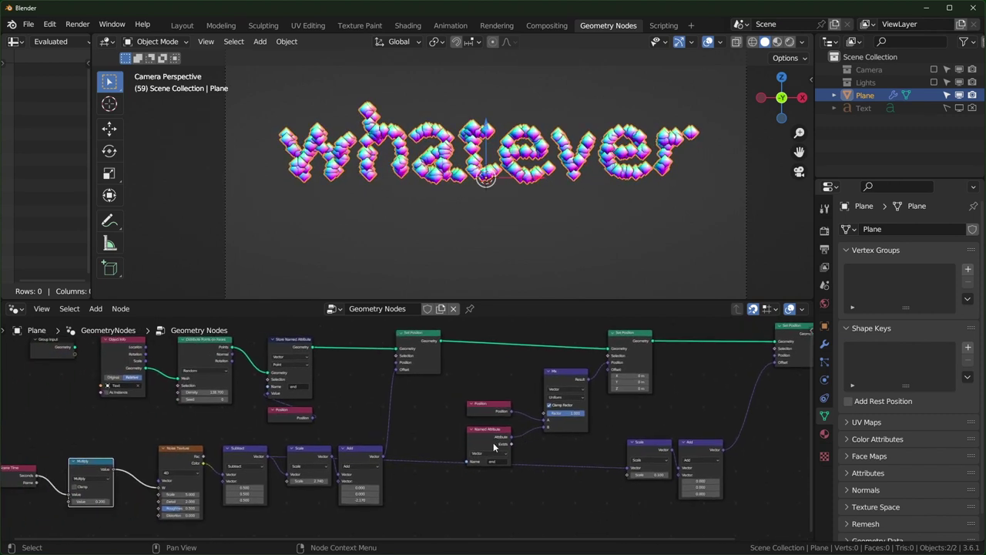
{"action": "scroll", "coordinate": [571, 420], "scroll_direction": "up", "scroll_amount": 3}
{"action": "middle_click_drag", "start_coordinate": [608, 425], "coordinate": [543, 435]}
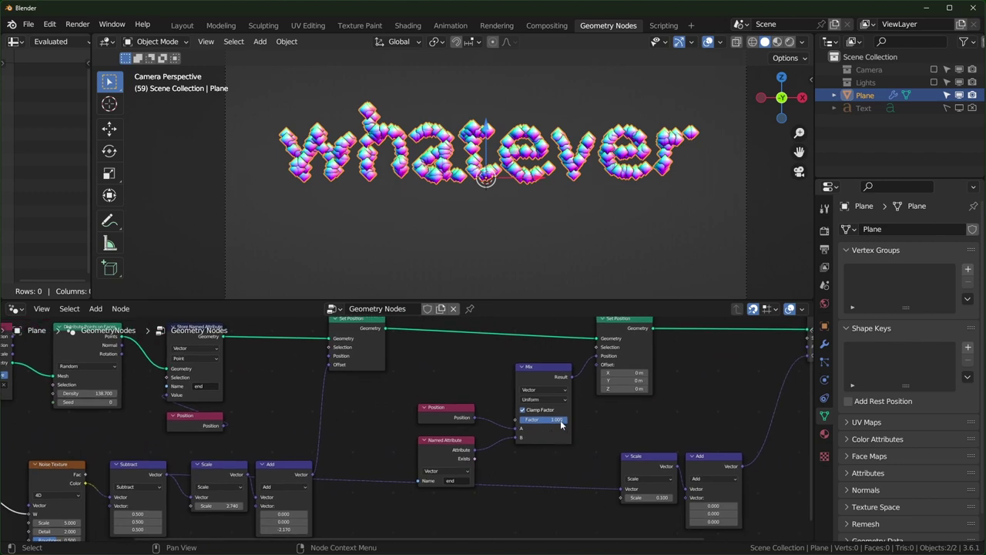
{"action": "mouse_move", "coordinate": [561, 420]}
{"action": "left_mouse_down"}
{"action": "mouse_move", "coordinate": [493, 419]}
{"action": "mouse_move", "coordinate": [567, 420]}
{"action": "left_mouse_up"}
{"action": "left_click_drag", "start_coordinate": [94, 160], "coordinate": [324, 160]}
{"action": "left_click", "coordinate": [15, 41]}
{"action": "left_click", "coordinate": [191, 77]}
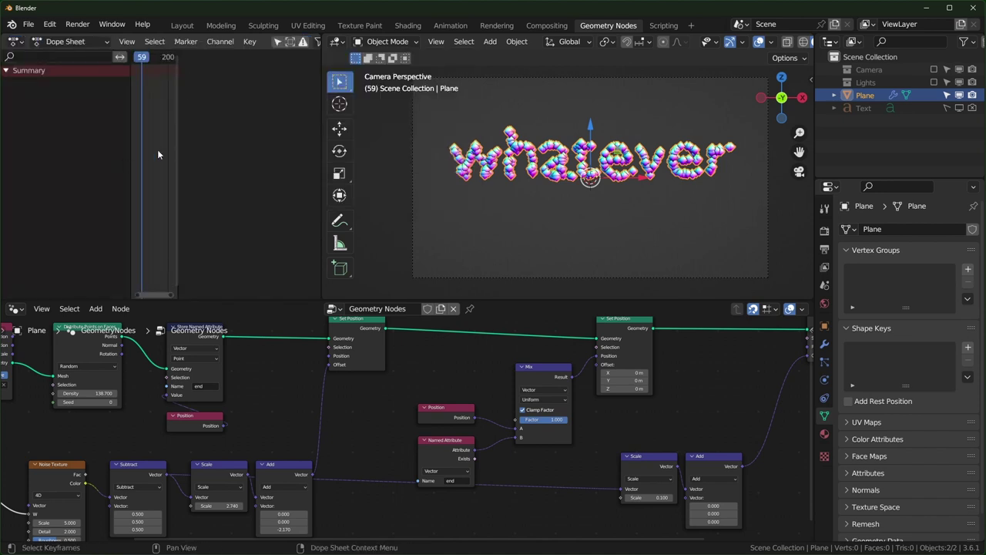
{"action": "key", "text": "n"}
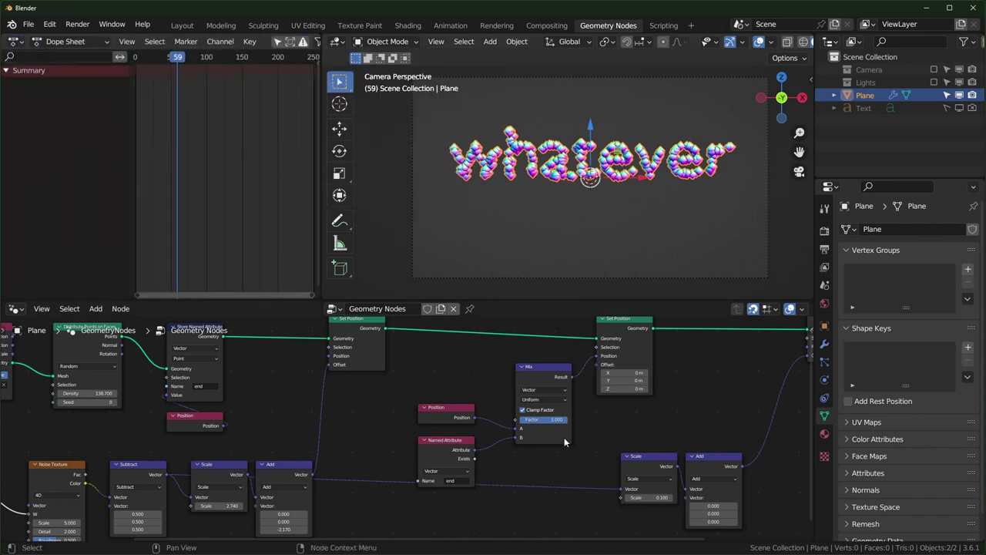
- Keyframe the Mix node's Factor at 0 on frame 1
{"action": "scroll", "coordinate": [564, 437], "scroll_direction": "up", "scroll_amount": 1}
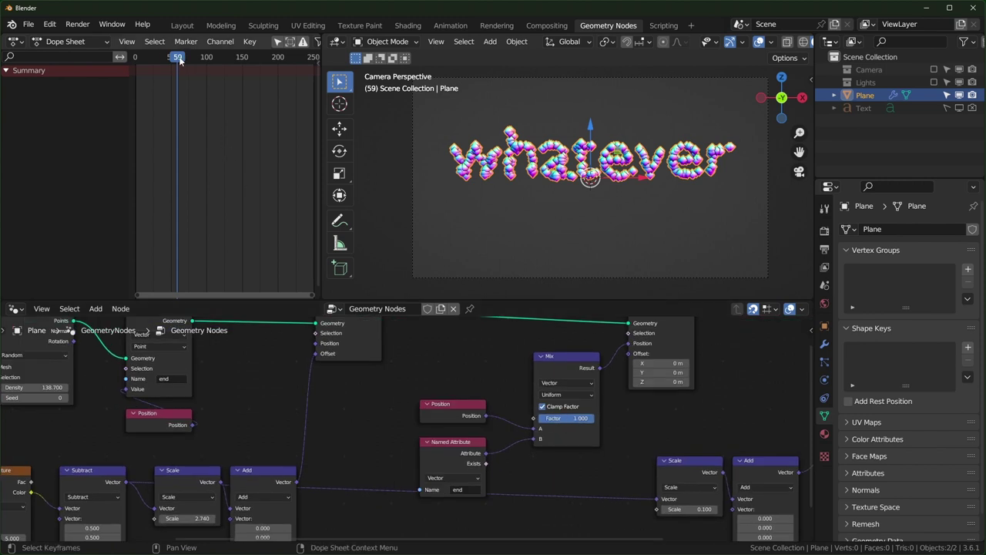
{"action": "left_click_drag", "start_coordinate": [179, 60], "coordinate": [157, 68]}
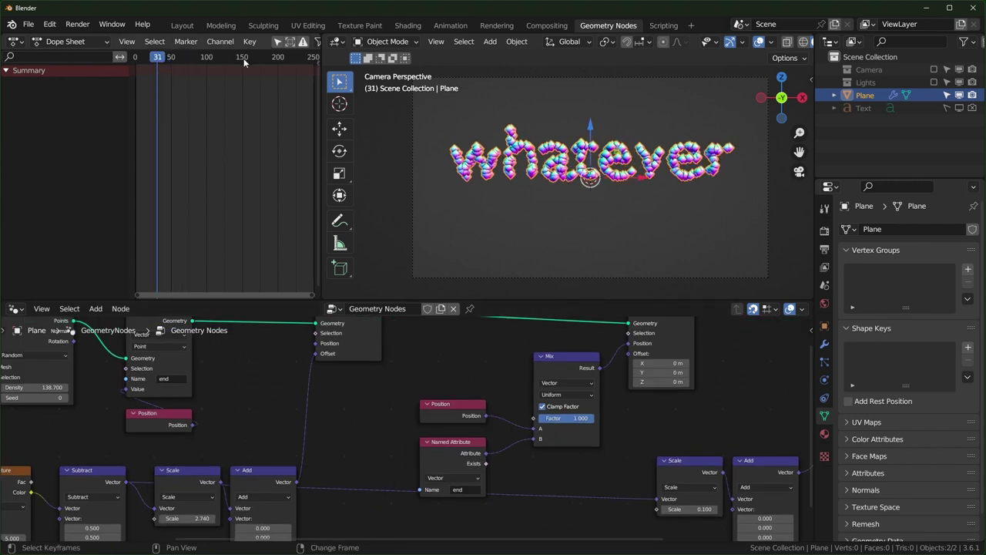
{"action": "key", "text": "shift+Left"}
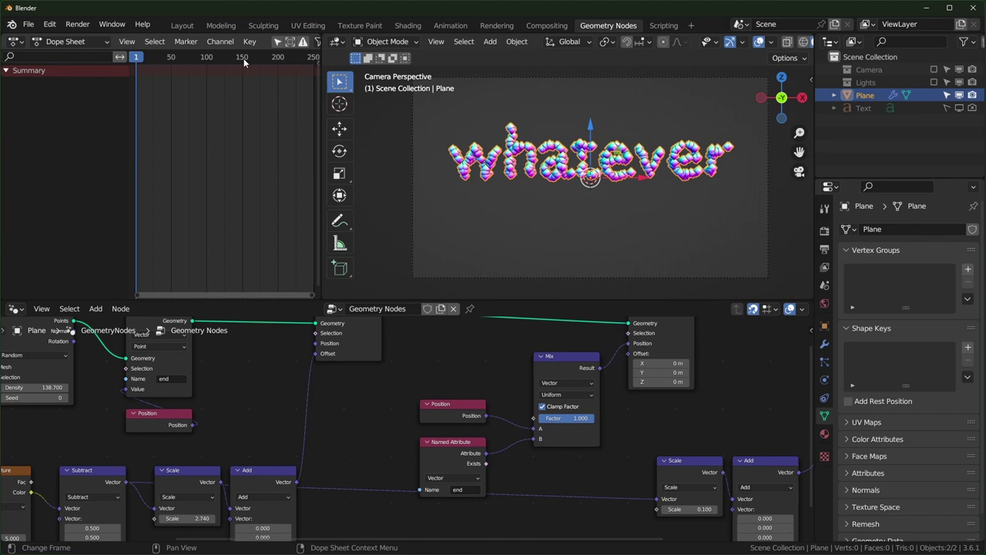
{"action": "left_click_drag", "start_coordinate": [584, 421], "coordinate": [539, 421]}
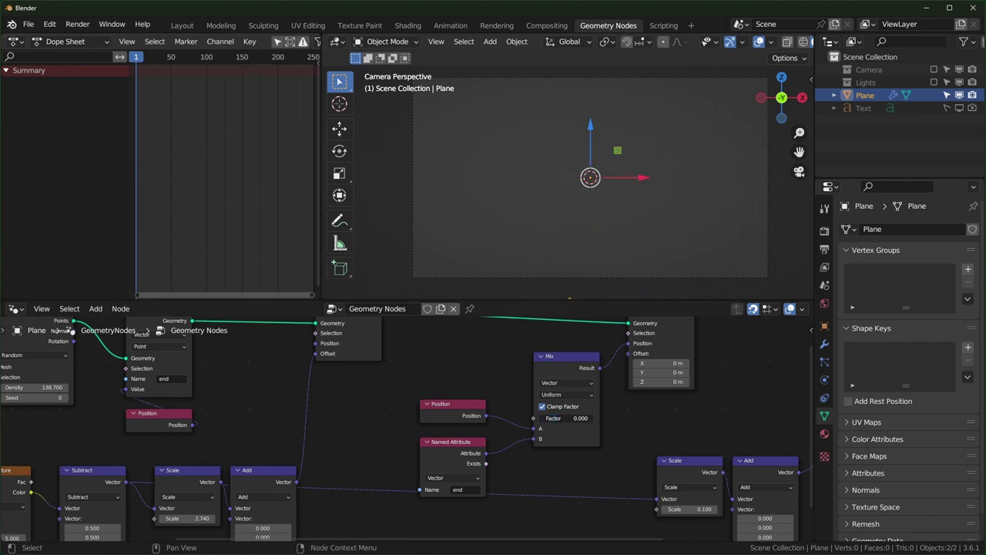
{"action": "key", "text": "i"}
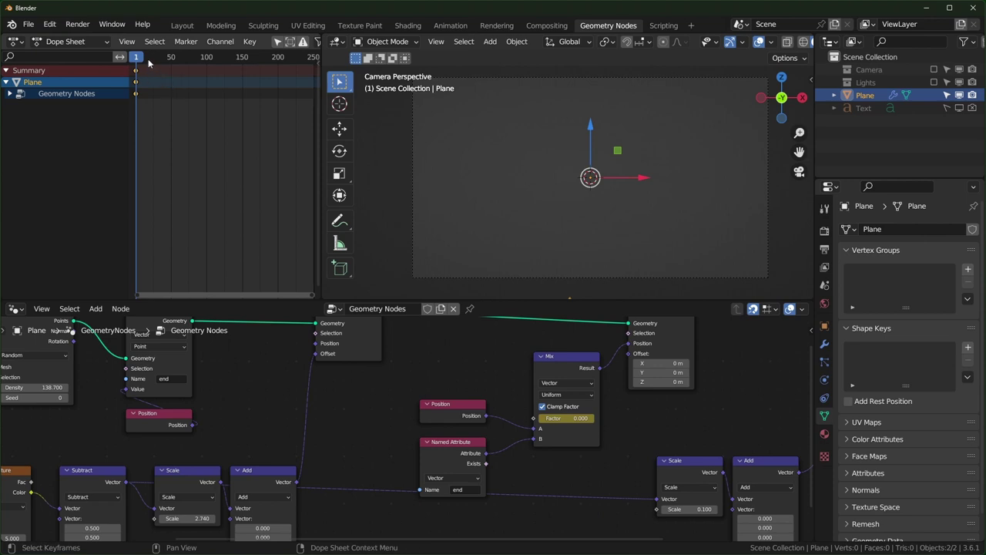
- Keyframe the Mix node's Factor at 1 on frame 100
{"action": "left_click_drag", "start_coordinate": [149, 61], "coordinate": [207, 72]}
{"action": "left_click_drag", "start_coordinate": [546, 418], "coordinate": [594, 419]}
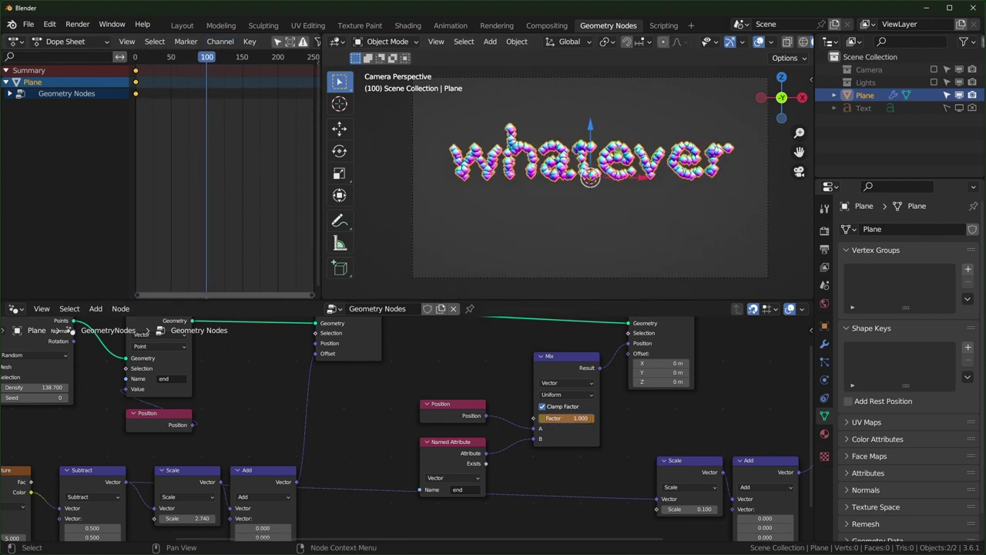
{"action": "key", "text": "i"}
- Scrub back near the start and play the animation to check the text assembling from its points
{"action": "left_click_drag", "start_coordinate": [205, 68], "coordinate": [140, 70]}
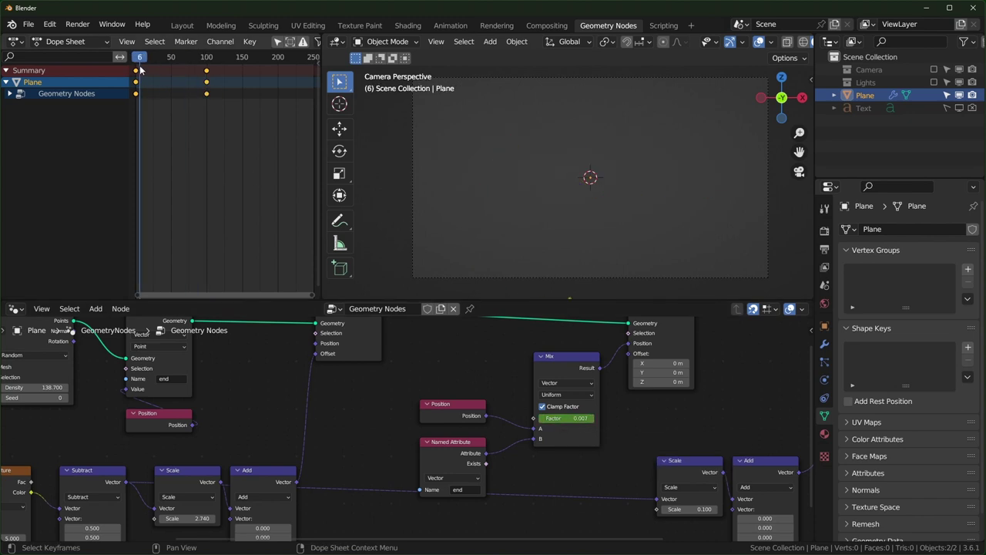
{"action": "key", "text": "space"}
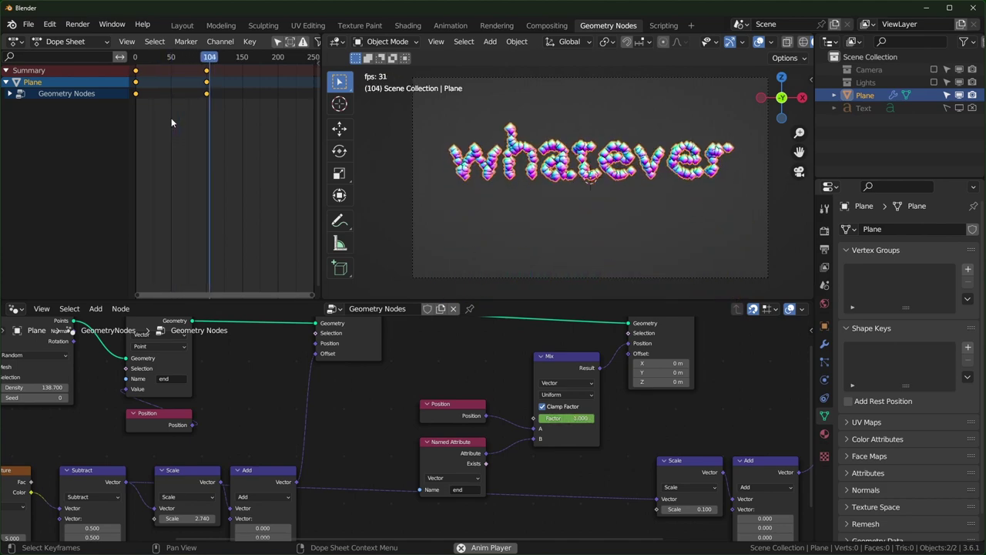
{"action": "key", "text": "space"}
- On frame 100, keyframe the duplicated Scale node's value of 0.100 and the following Add node's zero vector
{"action": "middle_click_drag", "start_coordinate": [261, 128], "coordinate": [234, 127]}
{"action": "left_click_drag", "start_coordinate": [194, 58], "coordinate": [182, 69]}
{"action": "key", "text": "Left"}
{"action": "key", "text": "Left"}
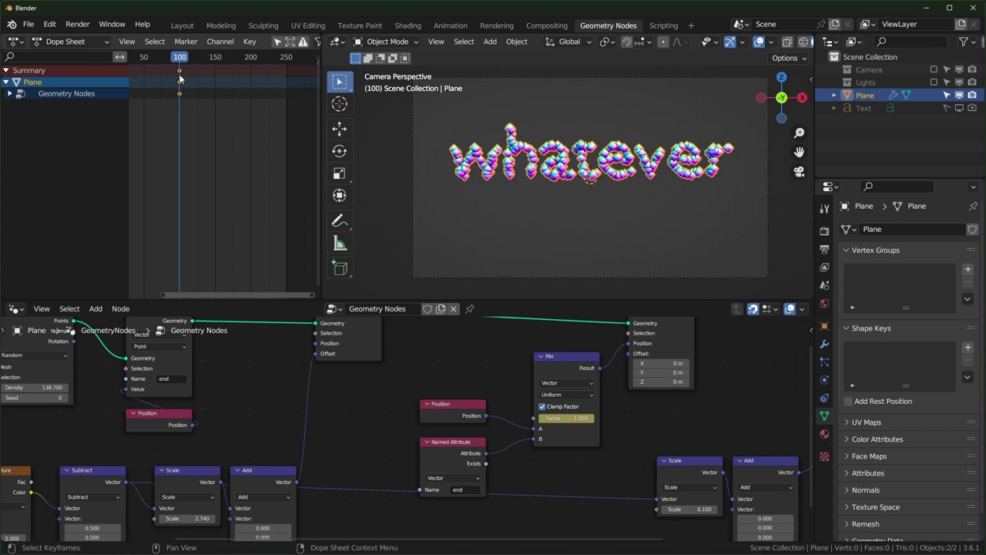
{"action": "middle_click_drag", "start_coordinate": [593, 428], "coordinate": [412, 391]}
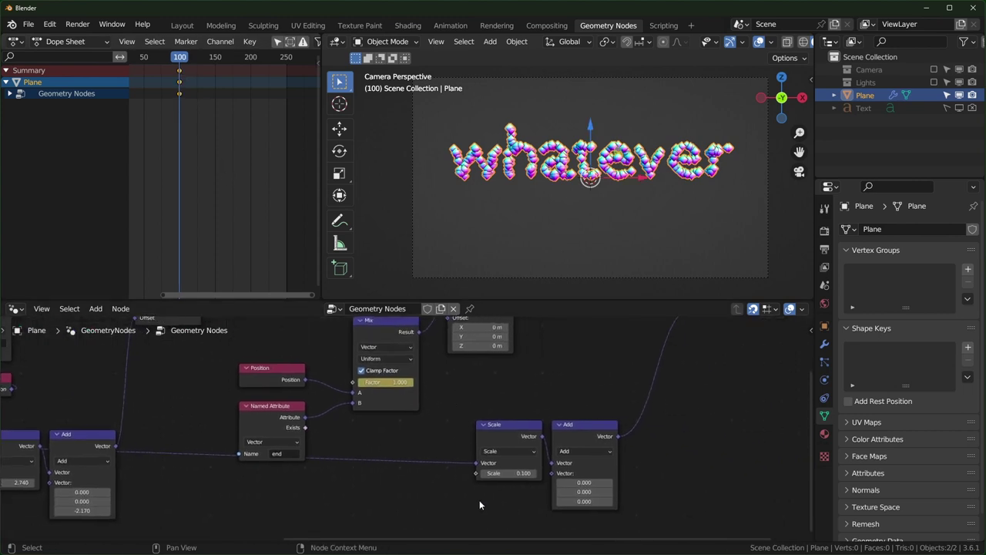
{"action": "middle_click_drag", "start_coordinate": [479, 500], "coordinate": [409, 496]}
{"action": "scroll", "coordinate": [446, 469], "scroll_direction": "up", "scroll_amount": 1}
{"action": "scroll", "coordinate": [443, 471], "scroll_direction": "up", "scroll_amount": 1}
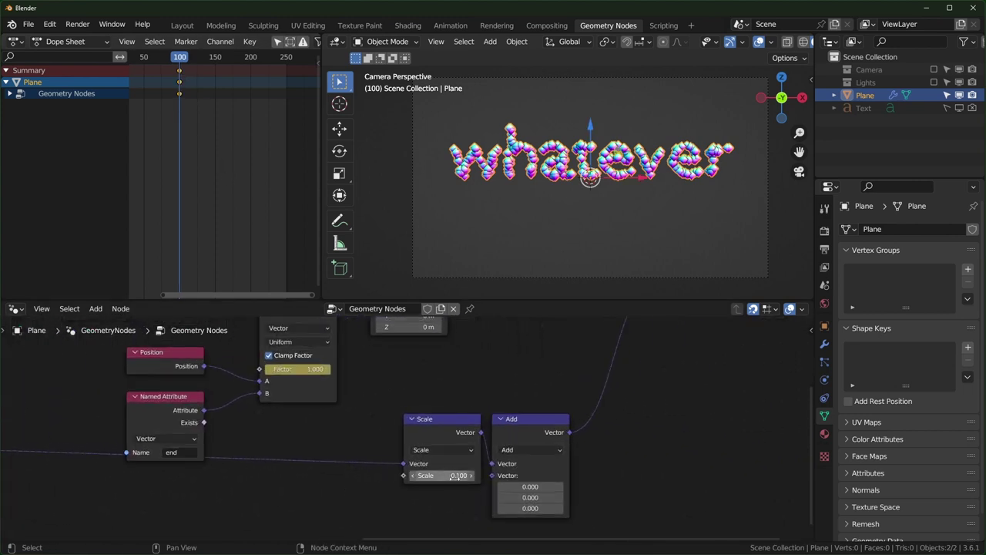
{"action": "key", "text": "i"}
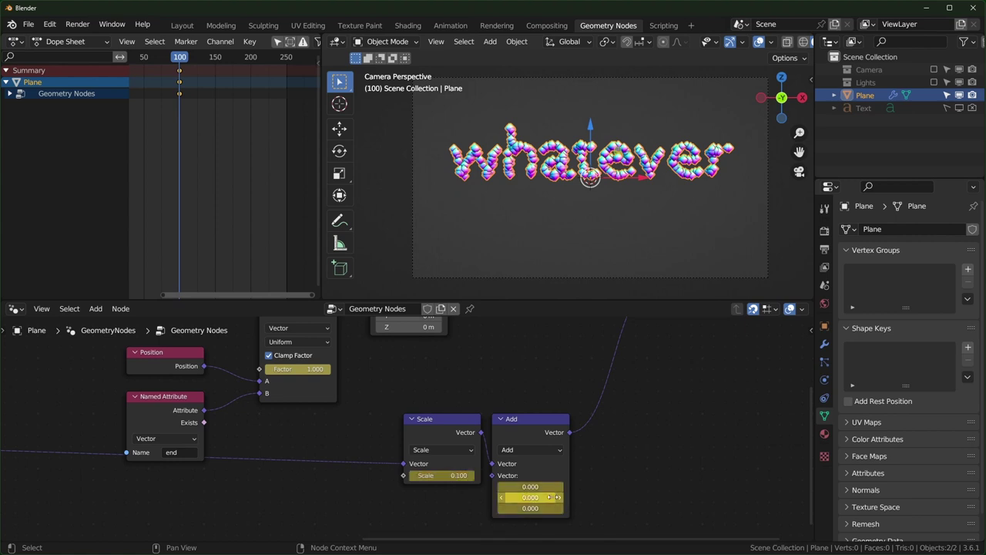
{"action": "scroll", "coordinate": [208, 179], "scroll_direction": "down", "scroll_amount": 3}
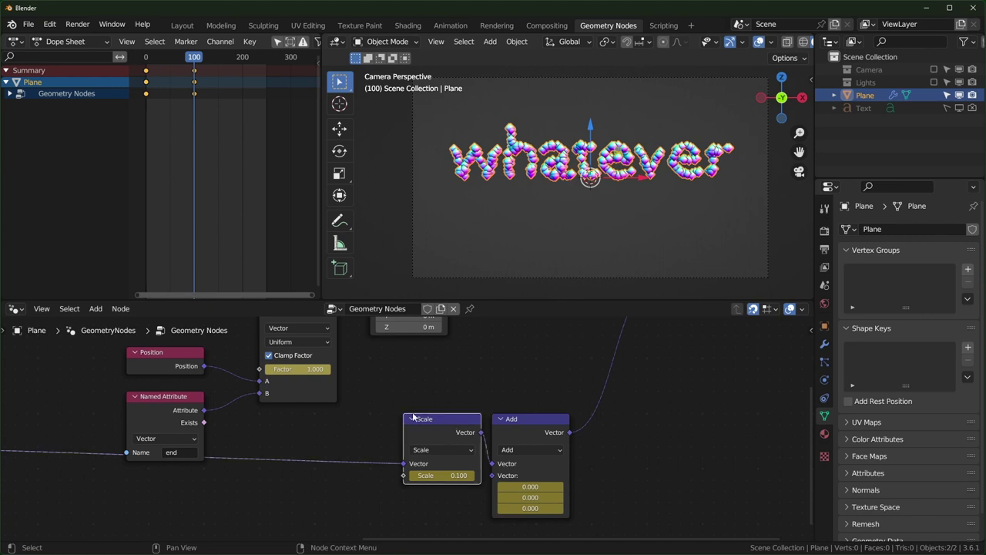
{"action": "left_click_drag", "start_coordinate": [421, 389], "coordinate": [572, 487]}
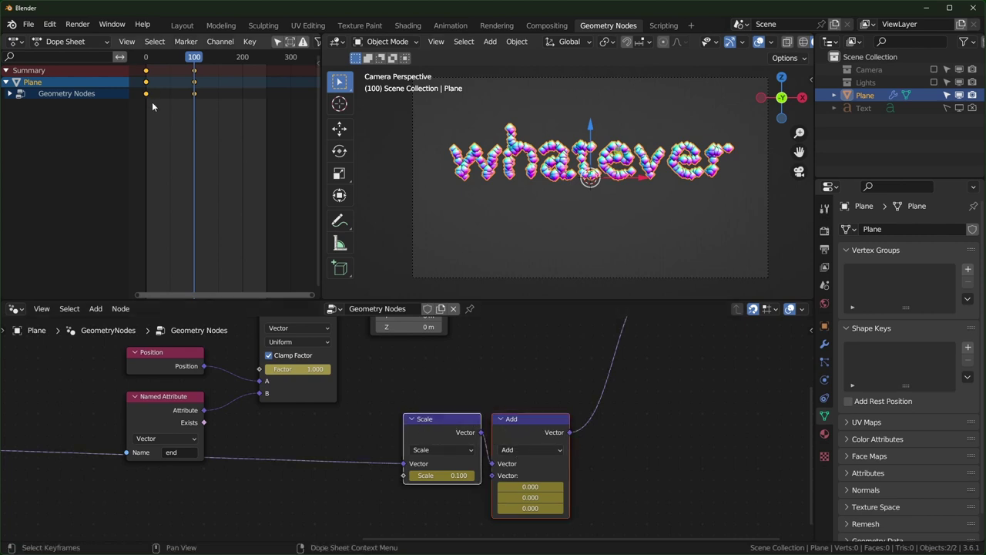
{"action": "left_click", "coordinate": [491, 380]}
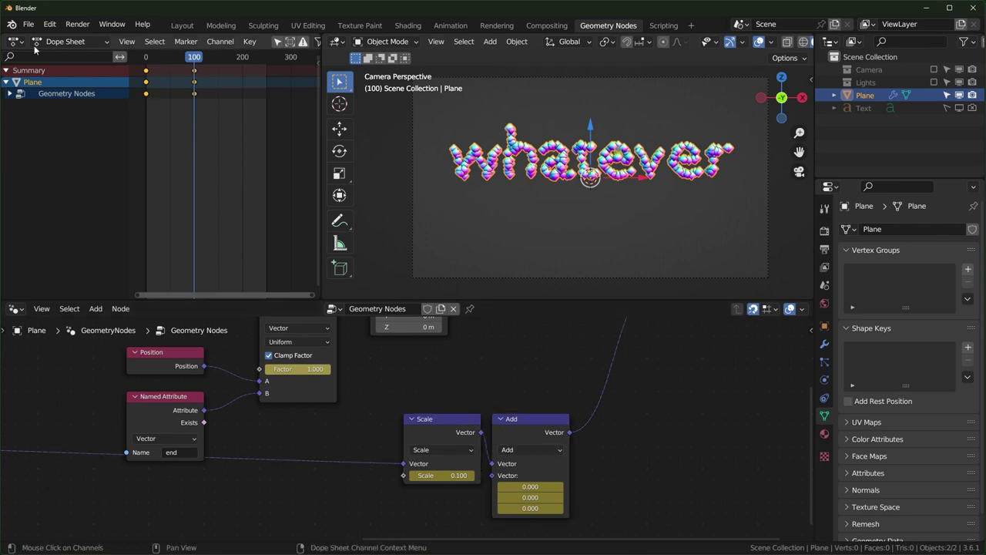
- On frame 200, set the last Add node's Z value to 1.840 and the duplicated Scale node to 3.280
{"action": "left_click_drag", "start_coordinate": [199, 65], "coordinate": [241, 85]}
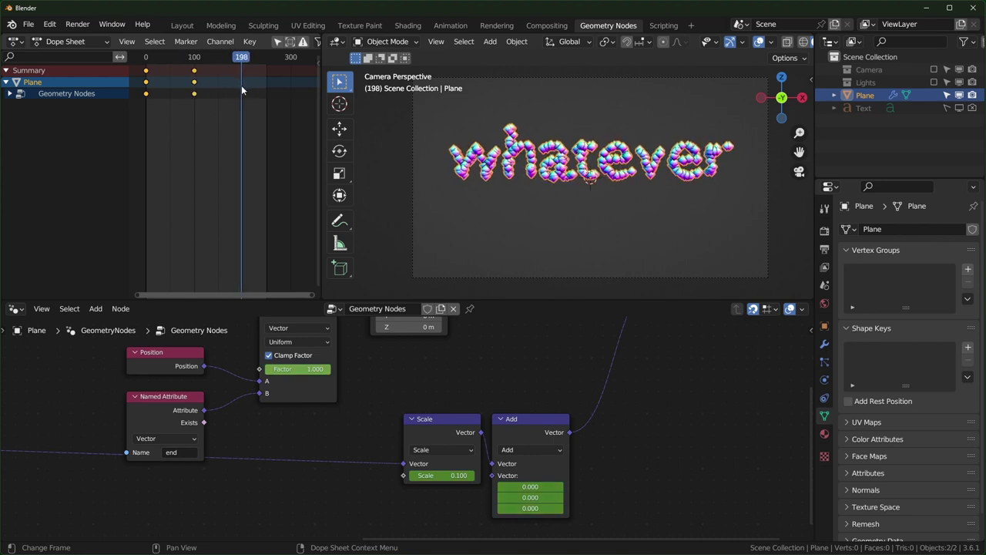
{"action": "key", "text": "Right"}
{"action": "key", "text": "Right"}
{"action": "middle_click_drag", "start_coordinate": [473, 369], "coordinate": [464, 368]}
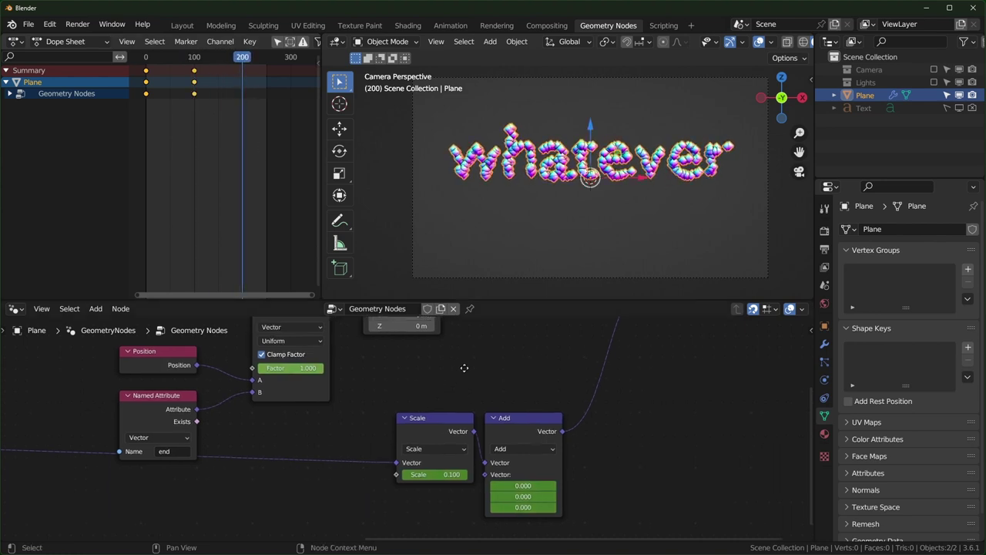
{"action": "left_click_drag", "start_coordinate": [522, 507], "coordinate": [617, 507]}
{"action": "middle_click_drag", "start_coordinate": [593, 119], "coordinate": [606, 164], "text": "ctrl"}
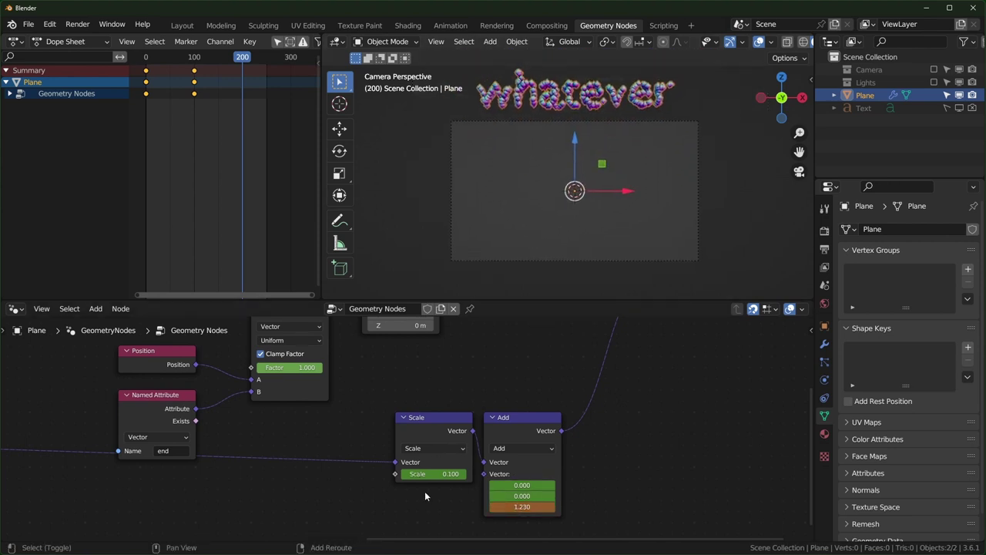
{"action": "left_click_drag", "start_coordinate": [440, 474], "coordinate": [660, 474]}
{"action": "left_click_drag", "start_coordinate": [522, 506], "coordinate": [586, 507]}
{"action": "left_click_drag", "start_coordinate": [450, 474], "coordinate": [462, 474]}
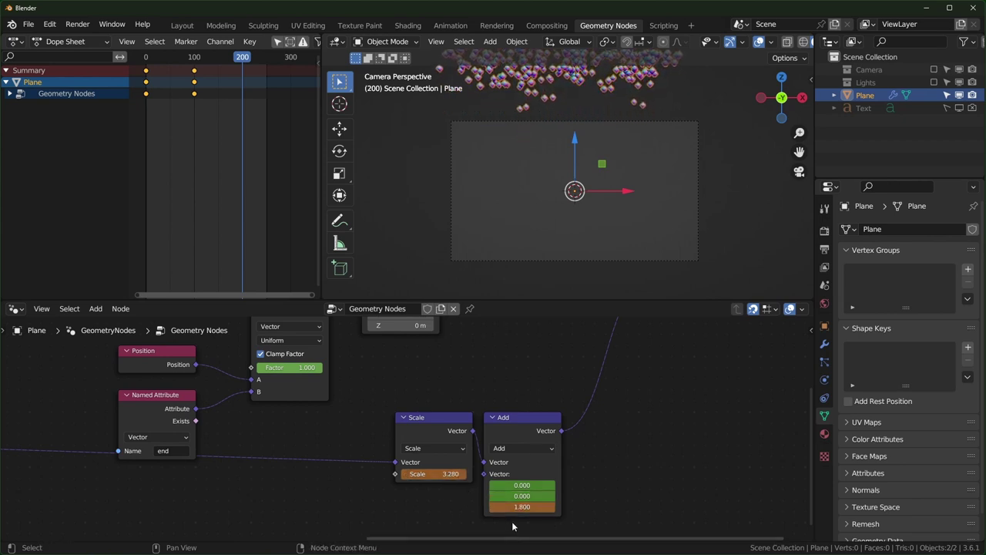
{"action": "left_click_drag", "start_coordinate": [508, 507], "coordinate": [512, 510]}
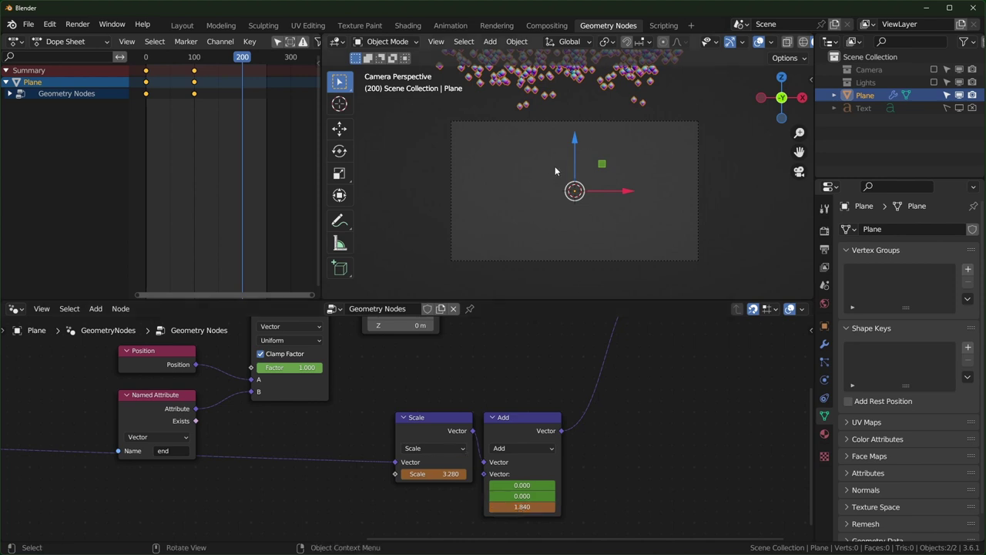
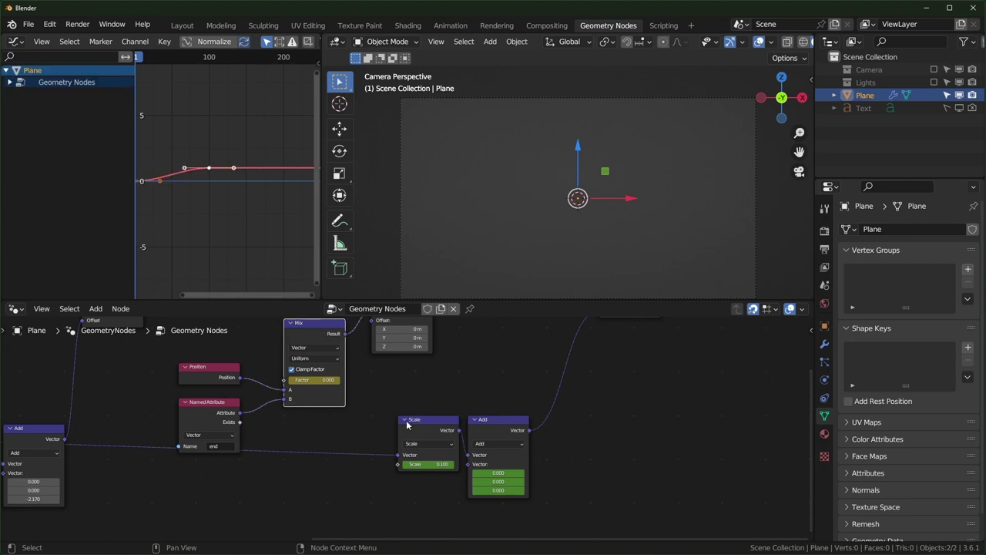
- Show the Scale and Add nodes' curves alongside the Mix curve and set the keyframe interpolation to Quintic
{"action": "left_click_drag", "start_coordinate": [390, 388], "coordinate": [528, 458], "text": "shift"}
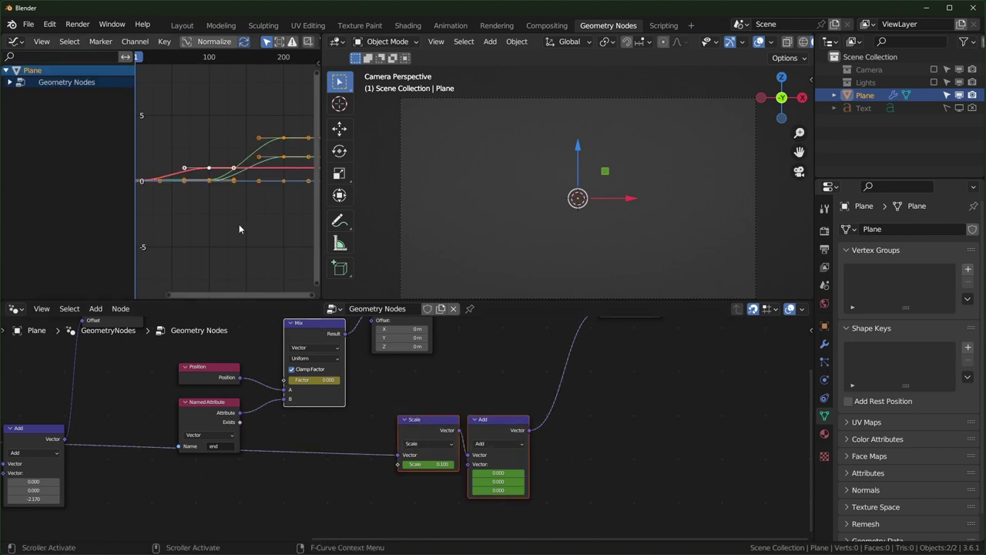
{"action": "scroll", "coordinate": [239, 223], "scroll_direction": "down", "scroll_amount": 2}
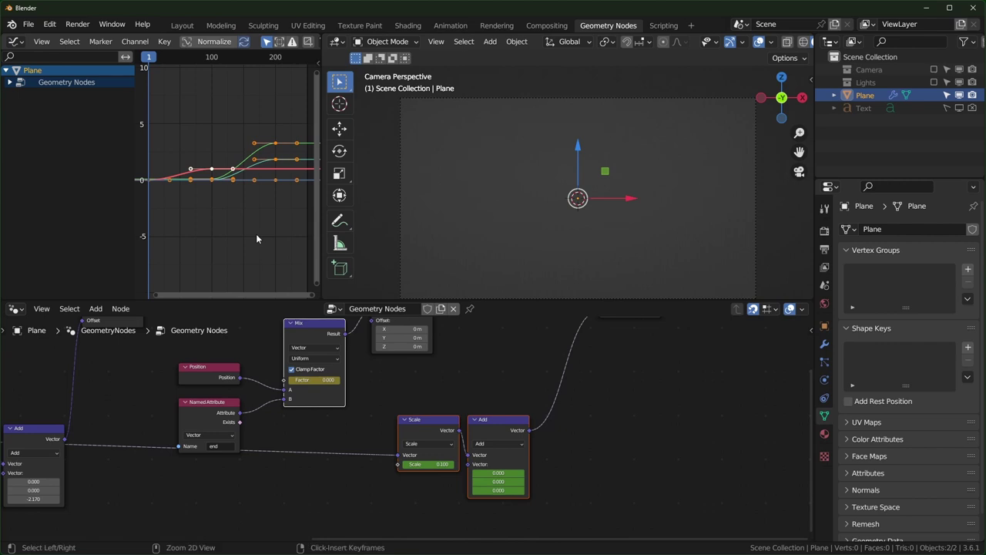
{"action": "key", "text": "t"}
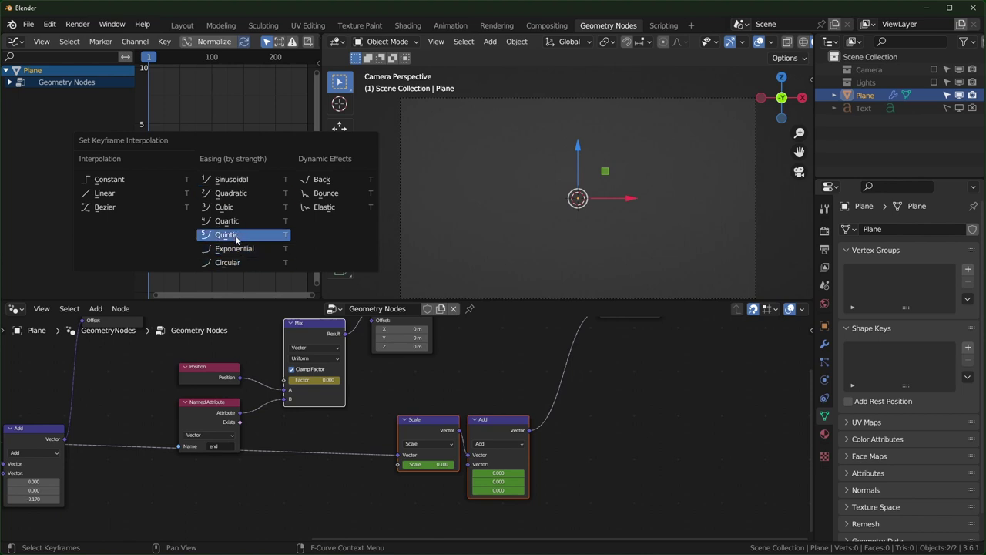
{"action": "left_click", "coordinate": [226, 236]}
{"action": "scroll", "coordinate": [255, 223], "scroll_direction": "up", "scroll_amount": 2}
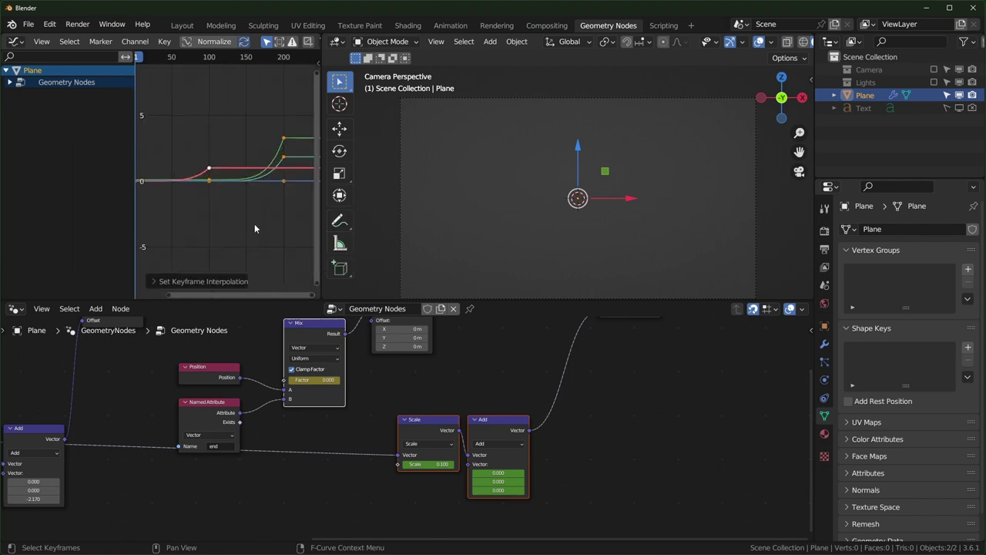
- Scrub through and play the animation to check the motion with the Quintic interpolation
{"action": "left_click_drag", "start_coordinate": [187, 60], "coordinate": [233, 103]}
{"action": "key", "text": "space"}
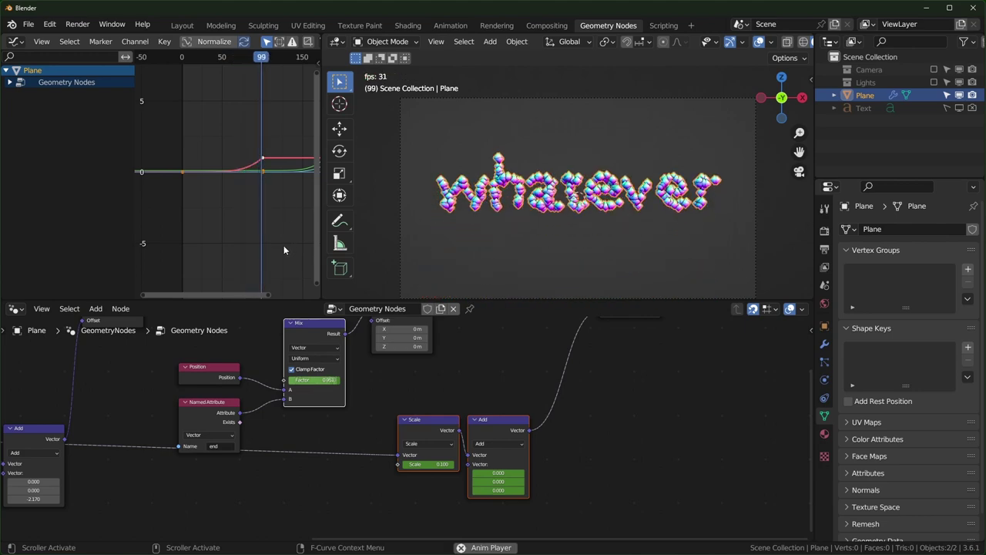
{"action": "key", "text": "space"}
- Select the Mix Factor's keyframe at frame 100 and set its easing type
{"action": "scroll", "coordinate": [266, 234], "scroll_direction": "up", "scroll_amount": 2}
{"action": "left_click", "coordinate": [252, 233]}
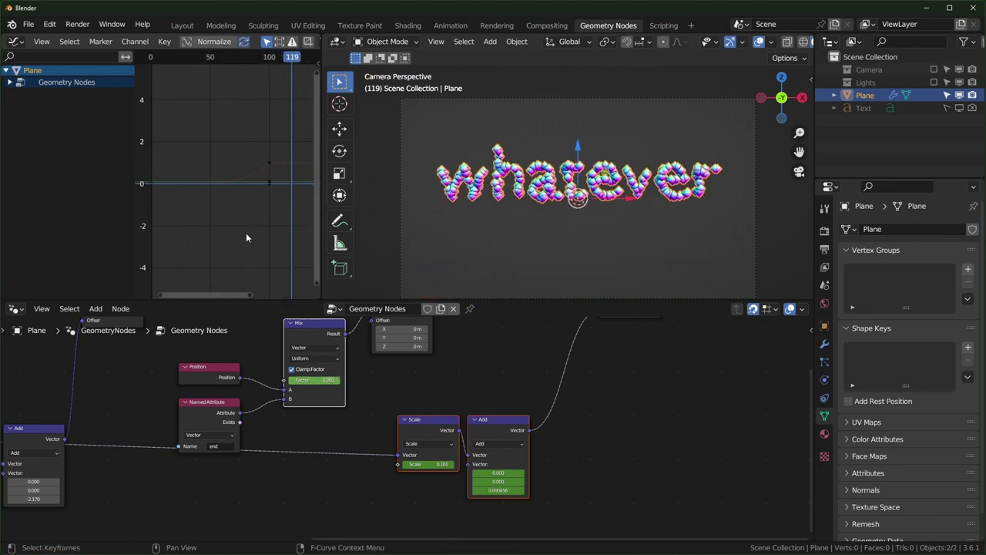
{"action": "middle_click_drag", "start_coordinate": [252, 176], "coordinate": [267, 171]}
{"action": "left_click", "coordinate": [285, 158]}
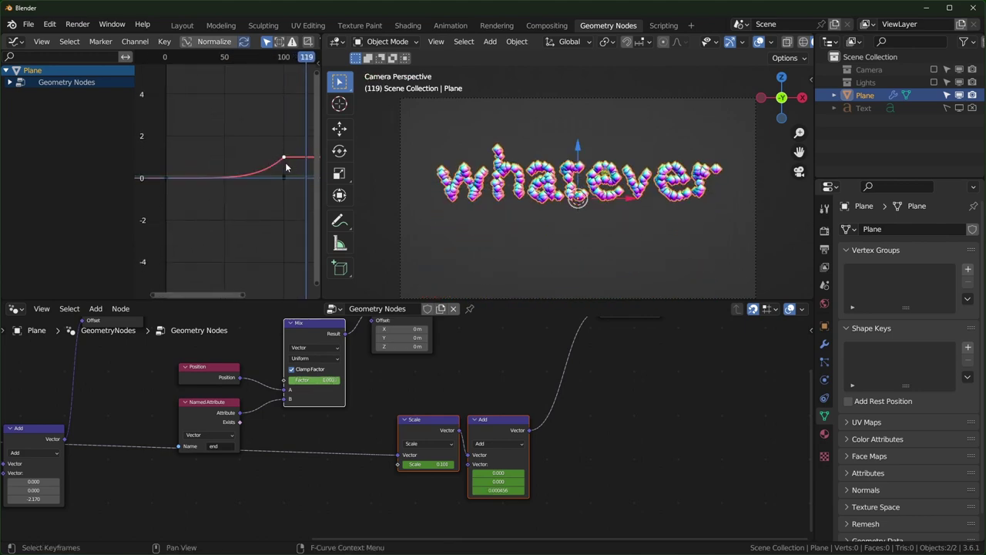
{"action": "middle_click_drag", "start_coordinate": [267, 145], "coordinate": [271, 153], "text": "ctrl"}
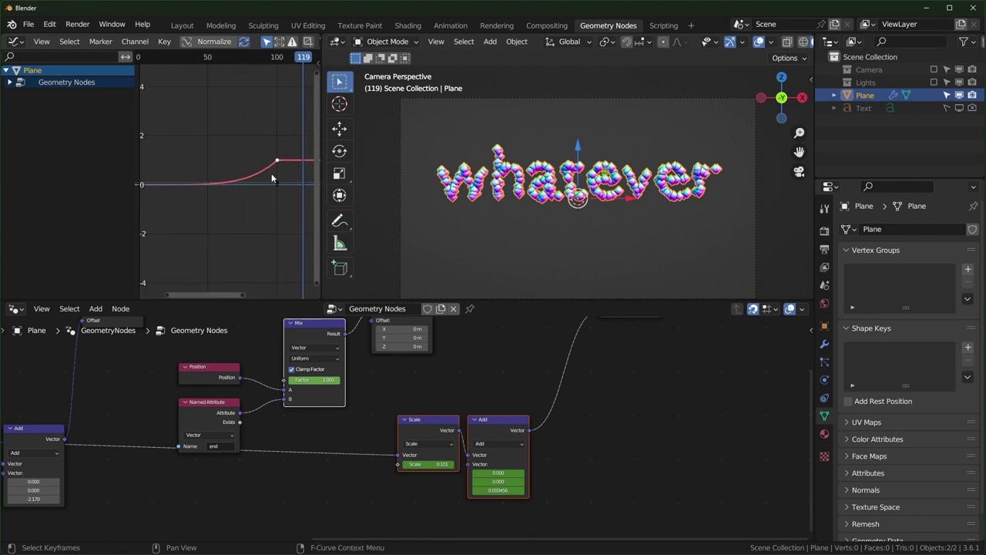
{"action": "key", "text": "ctrl+e"}
{"action": "left_click", "coordinate": [271, 176]}
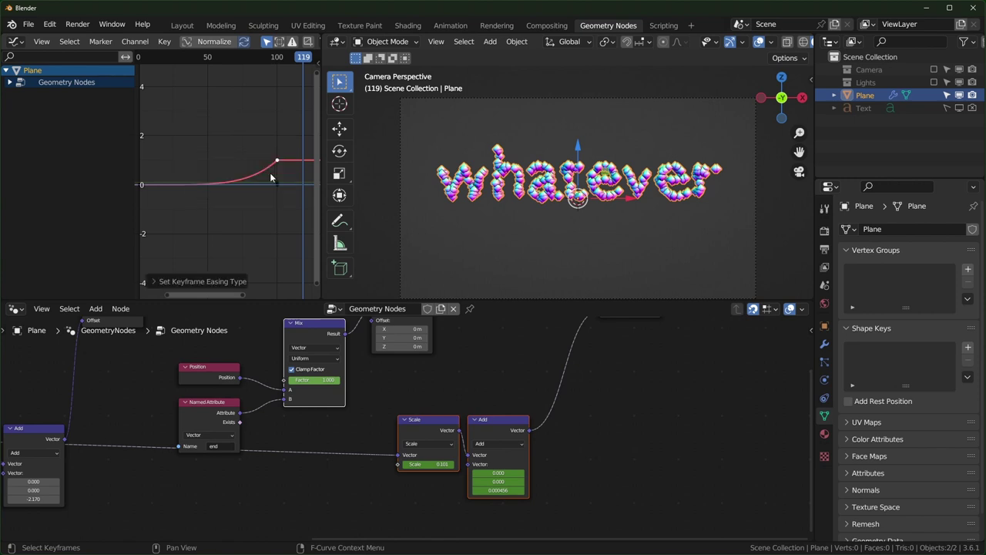
- Select the keyframe at frame 0 and give it an ease-out easing type so the Mix Factor curve slows into frame 100
{"action": "middle_click_drag", "start_coordinate": [203, 177], "coordinate": [207, 174], "text": "ctrl"}
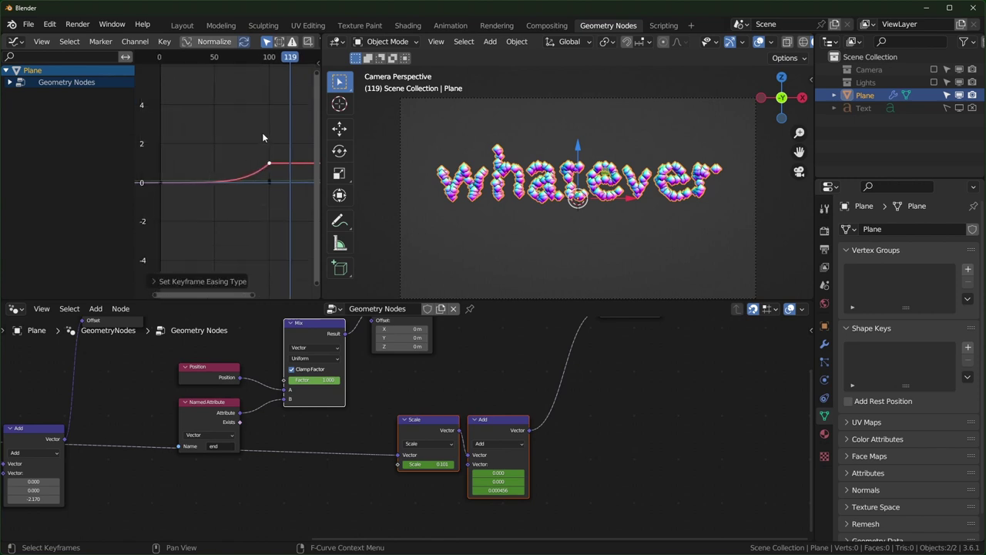
{"action": "left_click_drag", "start_coordinate": [149, 145], "coordinate": [237, 201]}
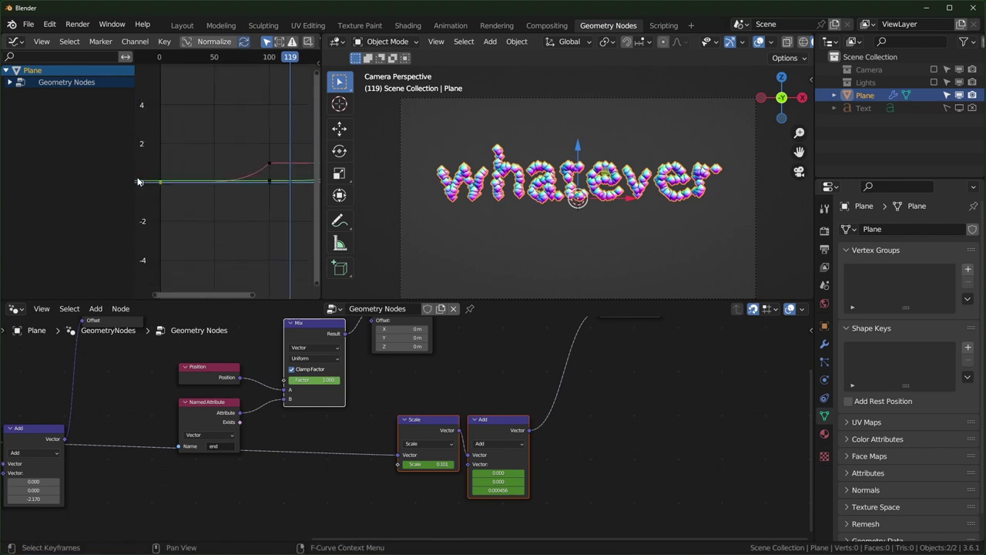
{"action": "key", "text": "t"}
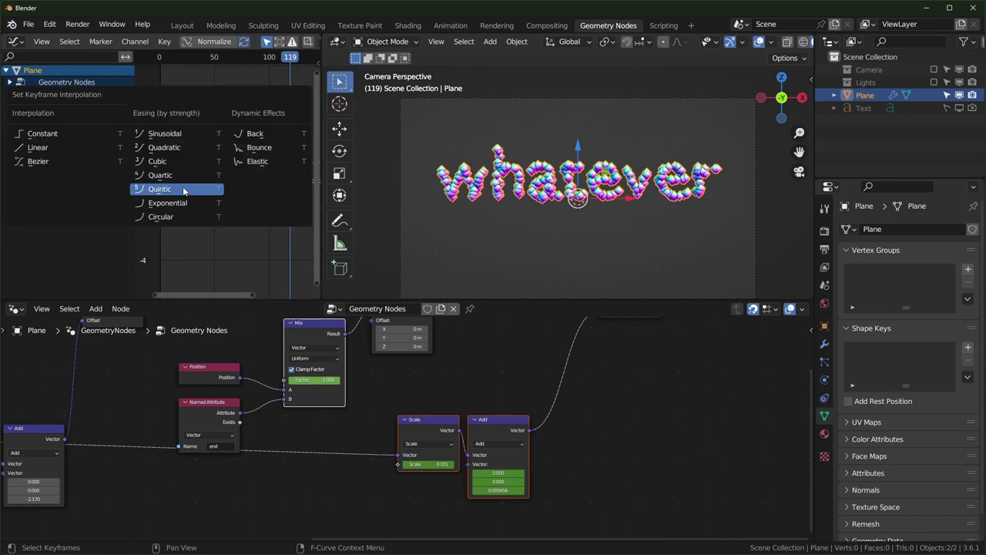
{"action": "key", "text": "ctrl+e"}
{"action": "left_click", "coordinate": [210, 242]}
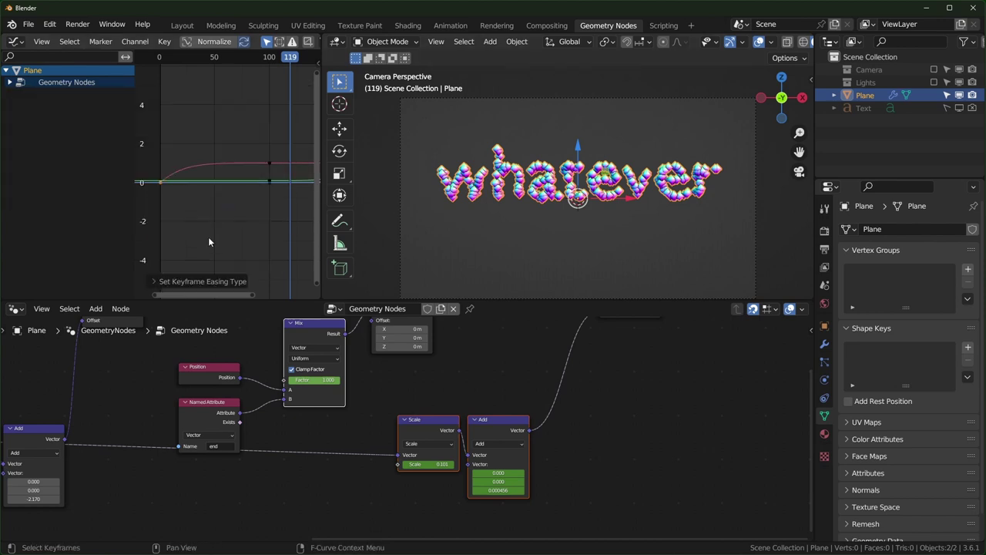
- Play the animation from the start through the scatter at around frame 190 to check the new easing
{"action": "left_click_drag", "start_coordinate": [281, 58], "coordinate": [139, 140]}
{"action": "key", "text": "space"}
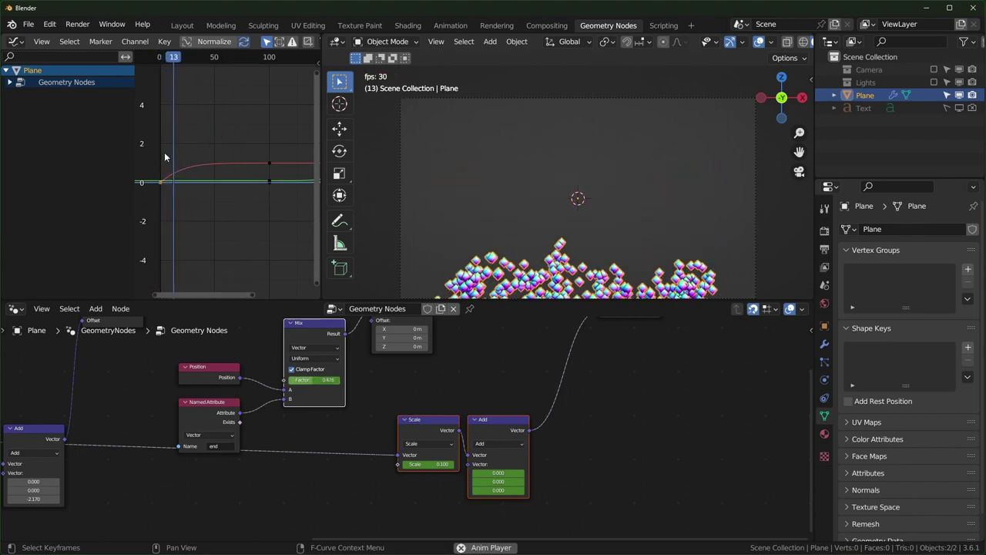
{"action": "key", "text": "space"}
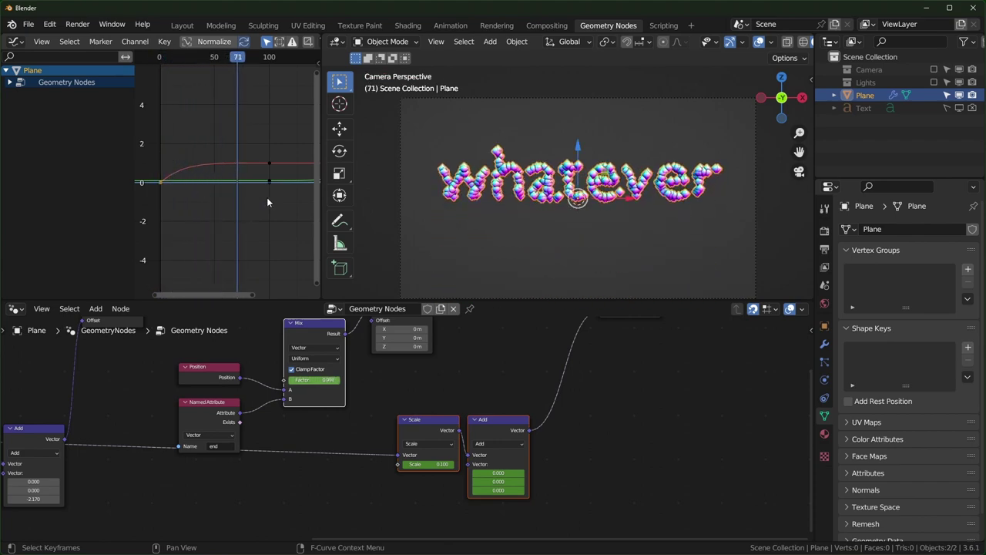
{"action": "scroll", "coordinate": [267, 197], "scroll_direction": "down", "scroll_amount": 2}
{"action": "middle_click_drag", "start_coordinate": [267, 197], "coordinate": [244, 203]}
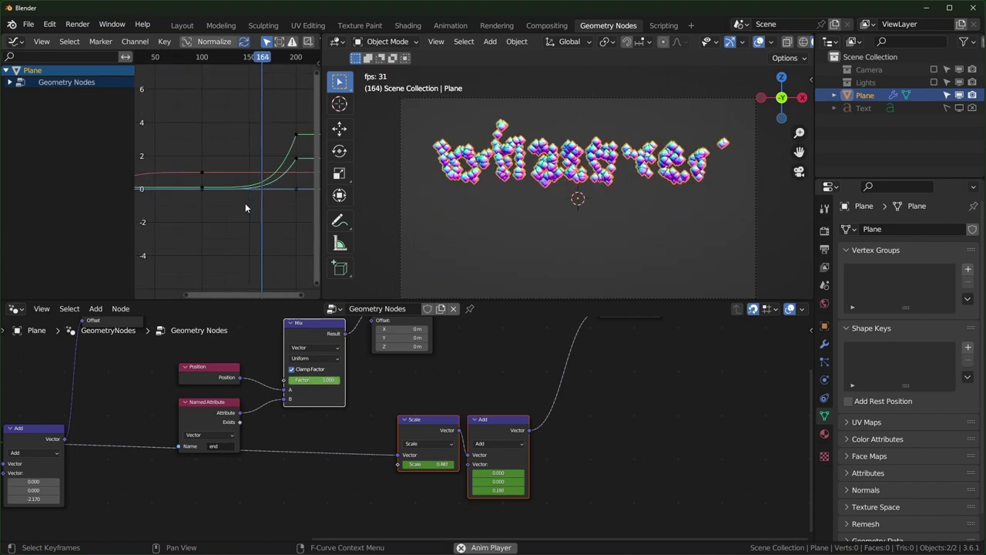
{"action": "key", "text": "space"}
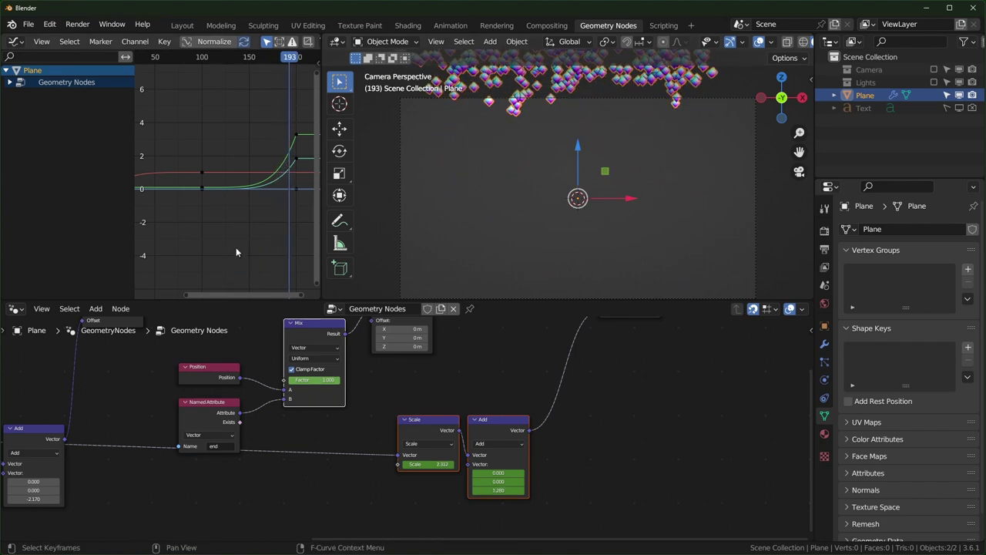
- Select all keyframes of the Scale and last Add nodes and move them earlier in time to about frames 44 and 144
{"action": "scroll", "coordinate": [236, 247], "scroll_direction": "down", "scroll_amount": 2}
{"action": "left_click", "coordinate": [239, 241]}
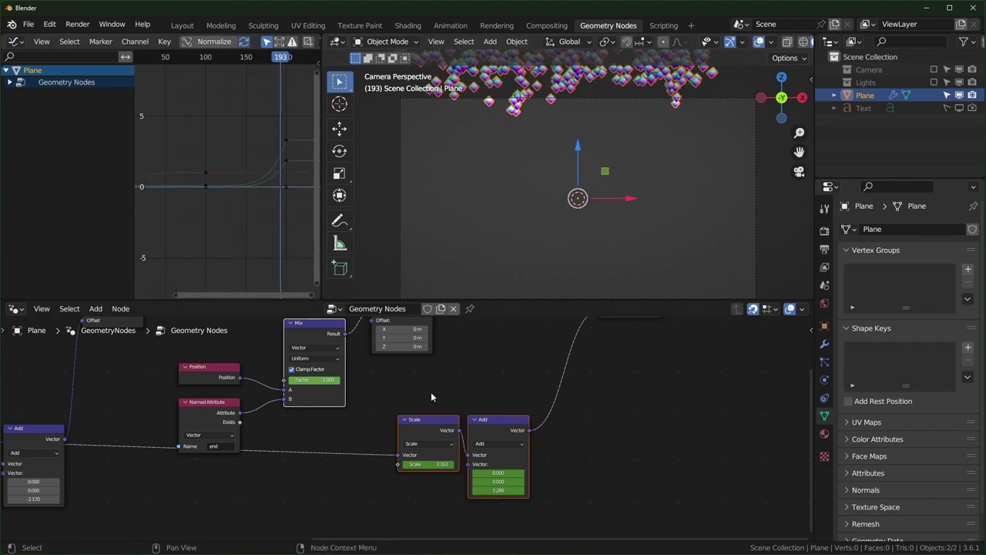
{"action": "left_click_drag", "start_coordinate": [392, 375], "coordinate": [489, 468]}
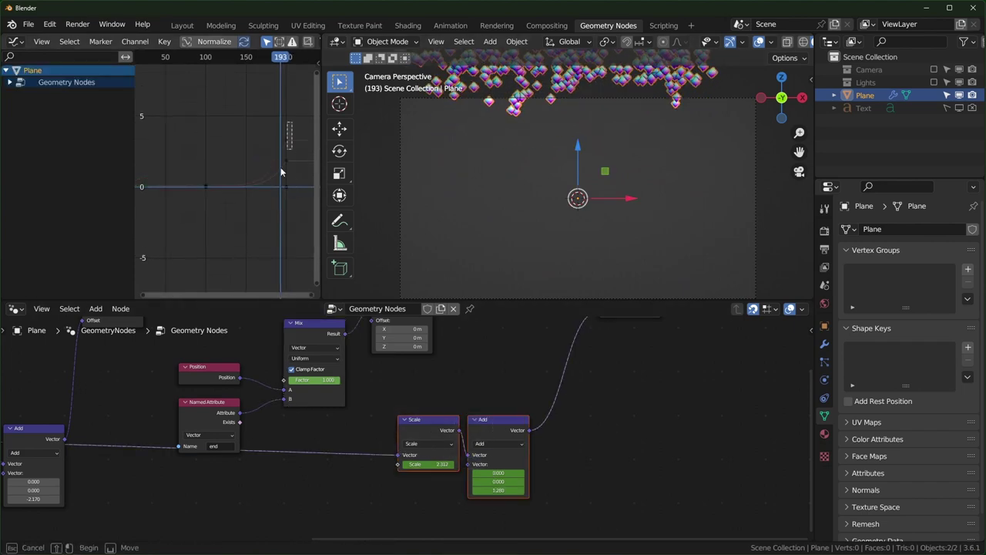
{"action": "left_click_drag", "start_coordinate": [291, 122], "coordinate": [213, 223]}
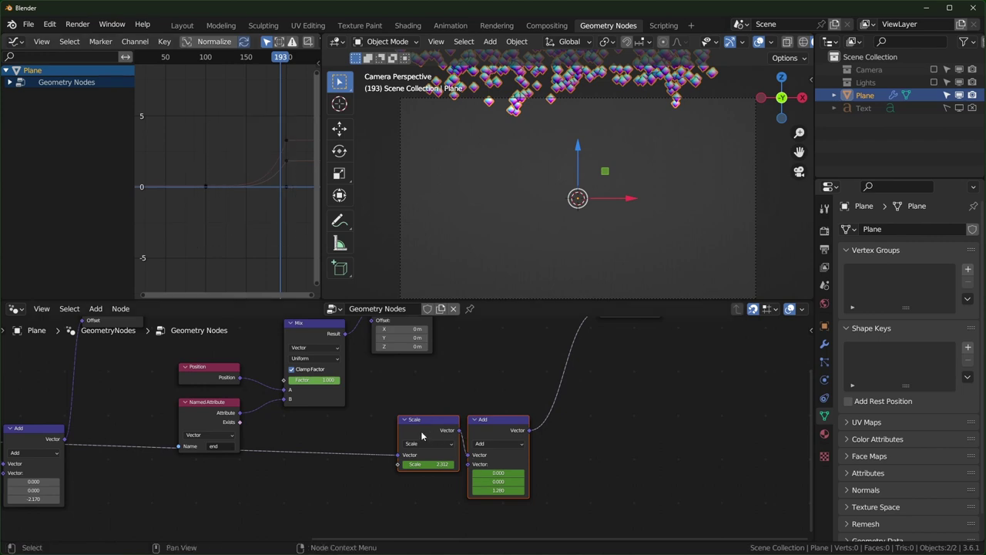
{"action": "left_click_drag", "start_coordinate": [300, 121], "coordinate": [196, 223]}
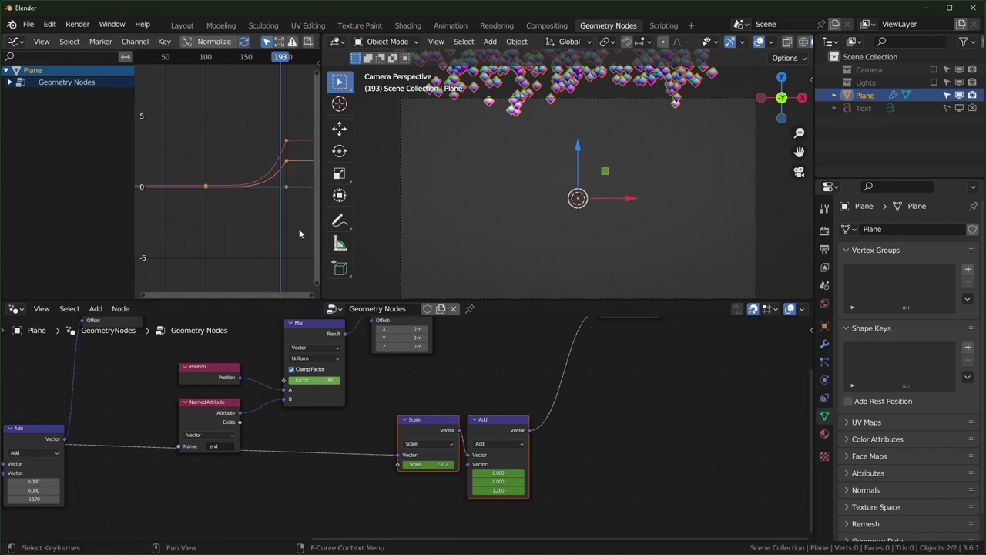
{"action": "key", "text": "g"}
{"action": "key", "text": "x"}
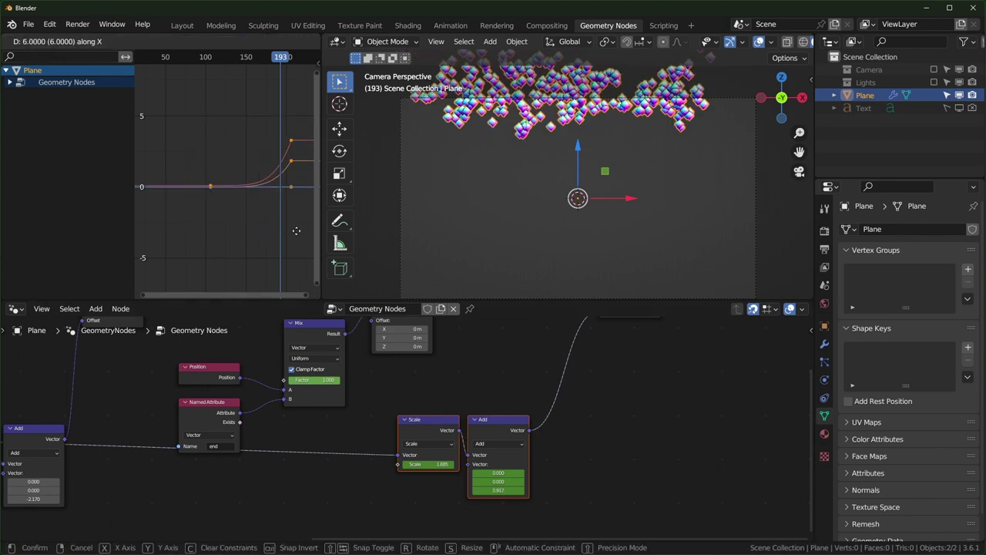
{"action": "left_click", "coordinate": [245, 262]}
- Play the animation, then shift the Scale and Add keyframes further earlier in time to about frames 28 and 128
{"action": "left_click_drag", "start_coordinate": [278, 58], "coordinate": [162, 128]}
{"action": "key", "text": "space"}
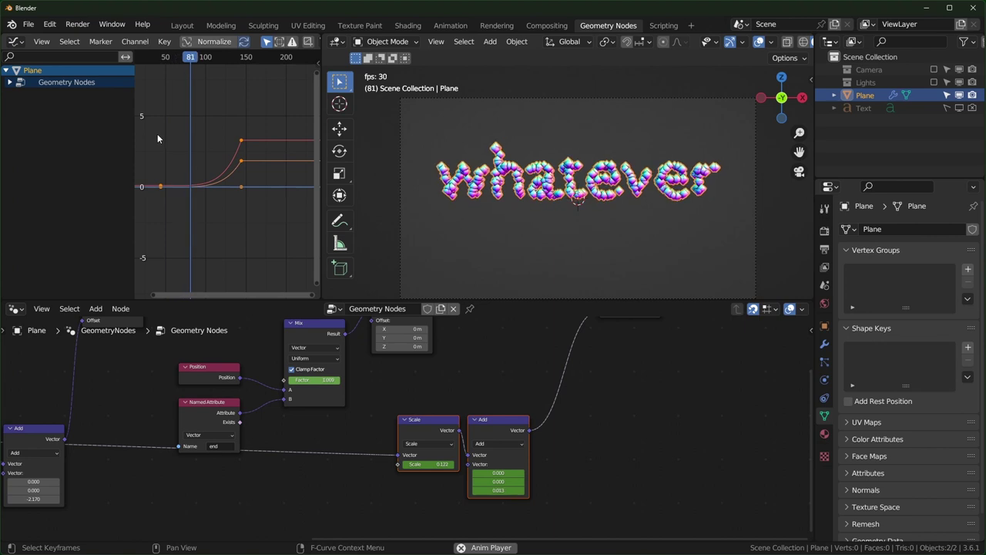
{"action": "key", "text": "space"}
{"action": "left_click", "coordinate": [168, 59]}
{"action": "key", "text": "g"}
{"action": "key", "text": "x"}
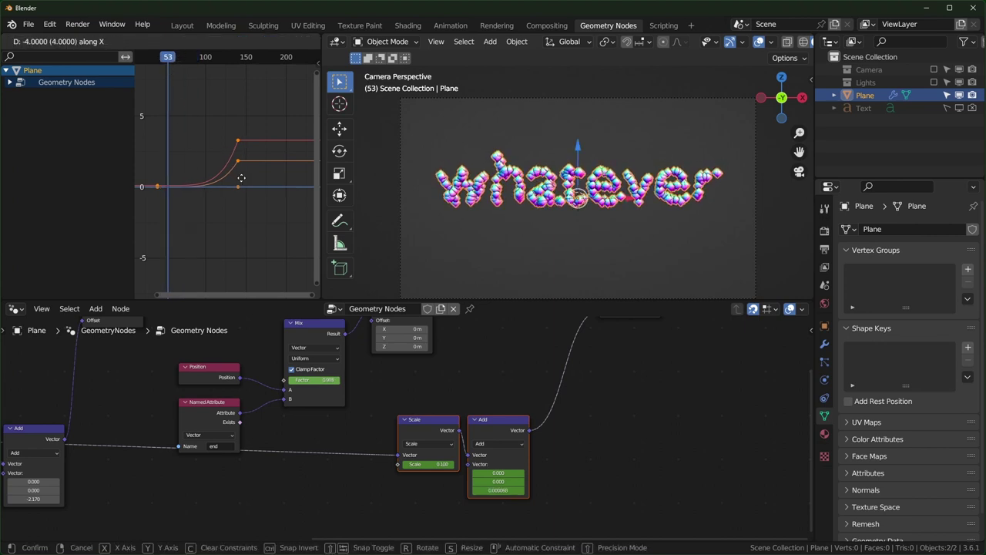
{"action": "left_click", "coordinate": [232, 178]}
- Replay the animation from the start to check the overlap of the assembling and scattering motion within the whole camera frame
{"action": "key", "text": "space"}
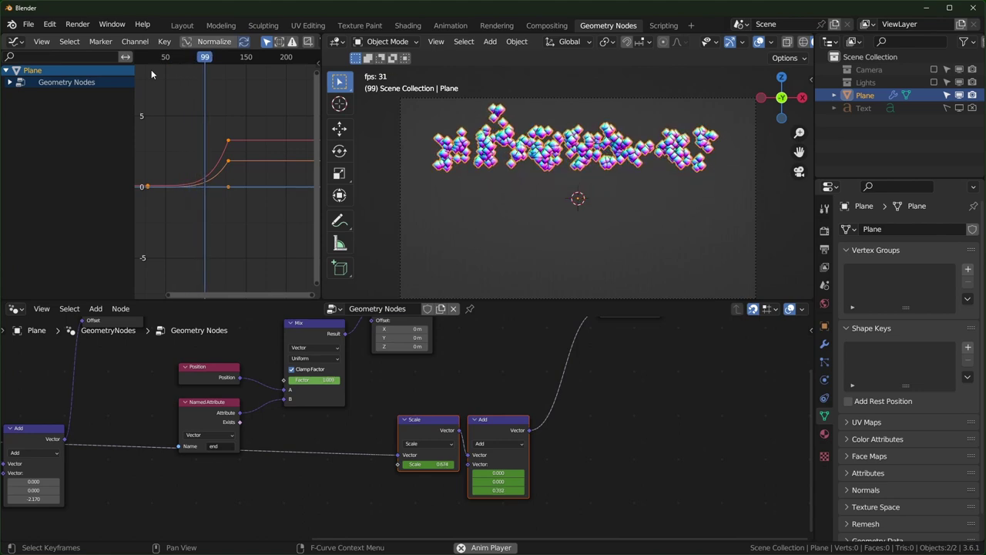
{"action": "key", "text": "space"}
{"action": "left_click_drag", "start_coordinate": [227, 55], "coordinate": [172, 100]}
{"action": "key", "text": "space"}
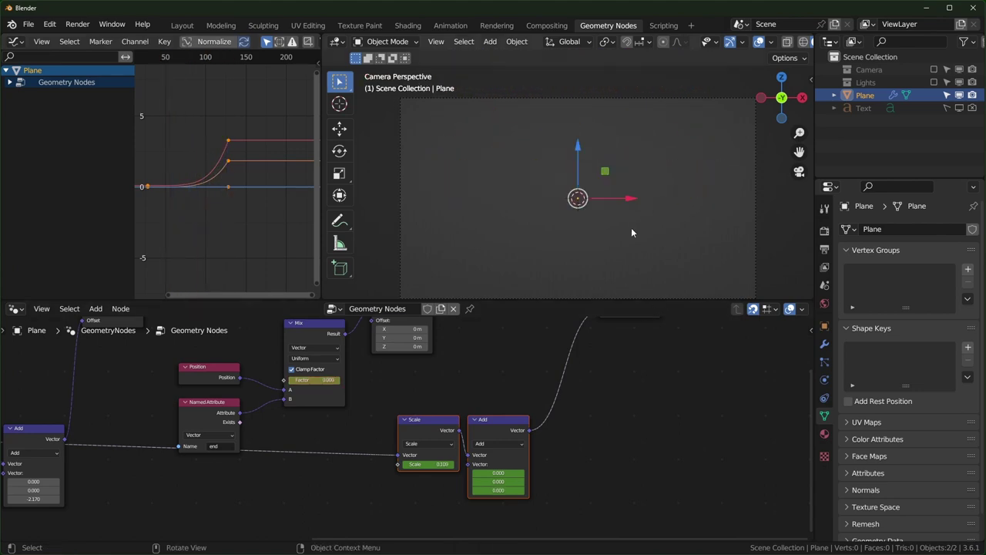
{"action": "scroll", "coordinate": [615, 203], "scroll_direction": "down", "scroll_amount": 1}
{"action": "middle_click_drag", "start_coordinate": [615, 220], "coordinate": [615, 214], "text": "shift"}
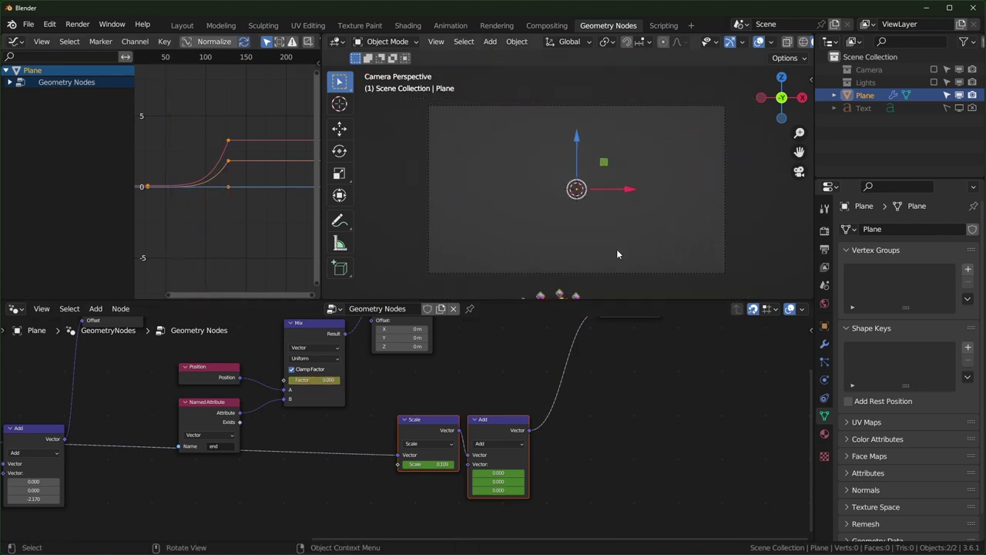
{"action": "scroll", "coordinate": [616, 250], "scroll_direction": "up", "scroll_amount": 1}
{"action": "key", "text": "space"}
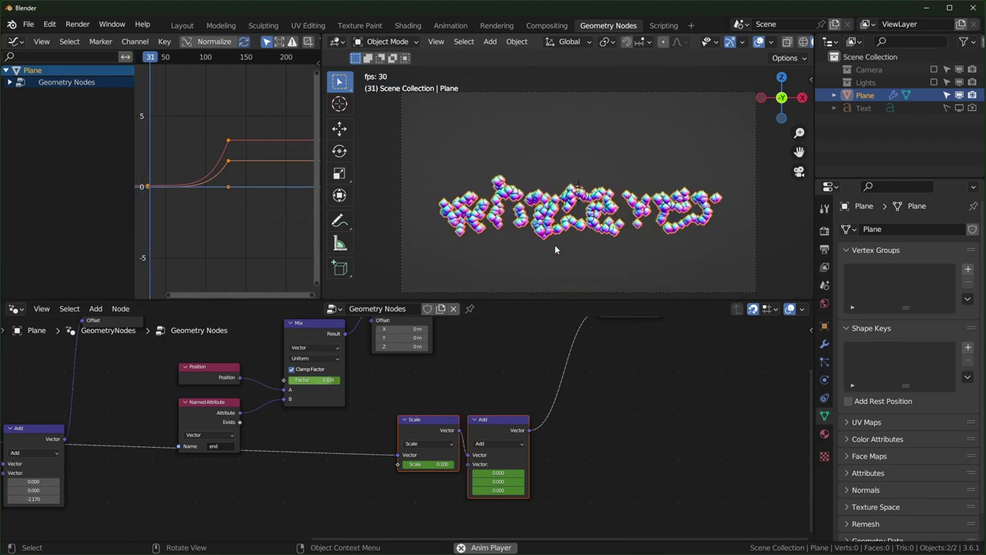
{"action": "key", "text": "space"}
- Move the Group Output node farther away and insert an Instance on Points node between it and the last Set Position node
{"action": "scroll", "coordinate": [519, 420], "scroll_direction": "right", "scroll_amount": 6}
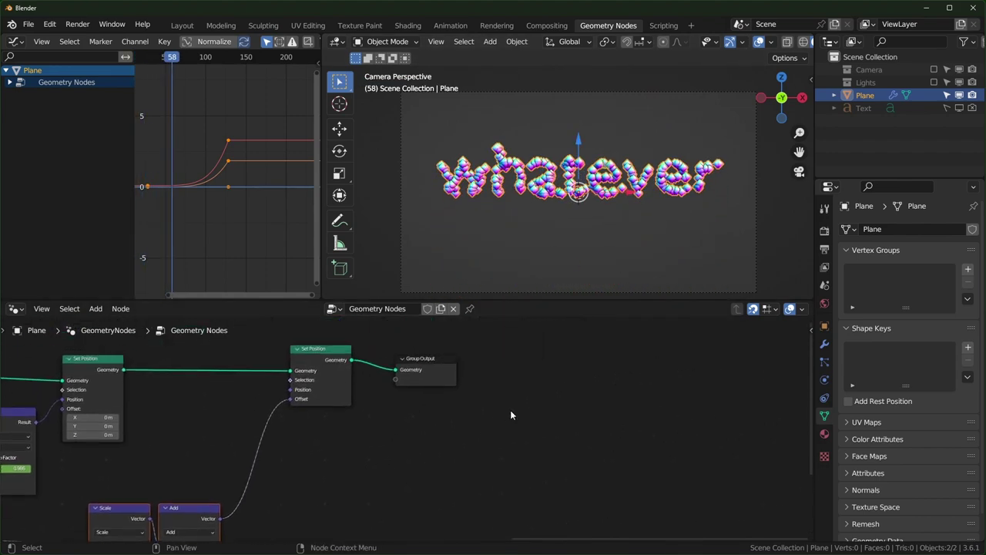
{"action": "left_click_drag", "start_coordinate": [414, 377], "coordinate": [655, 377]}
{"action": "scroll", "coordinate": [356, 409], "scroll_direction": "up", "scroll_amount": 2}
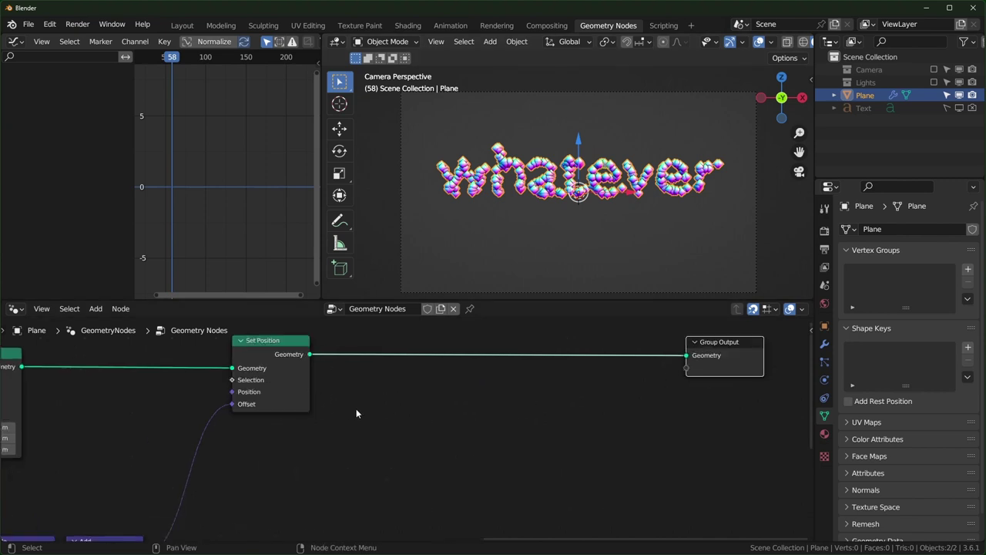
{"action": "key", "text": "shift+a"}
{"action": "type", "text": "instan"}
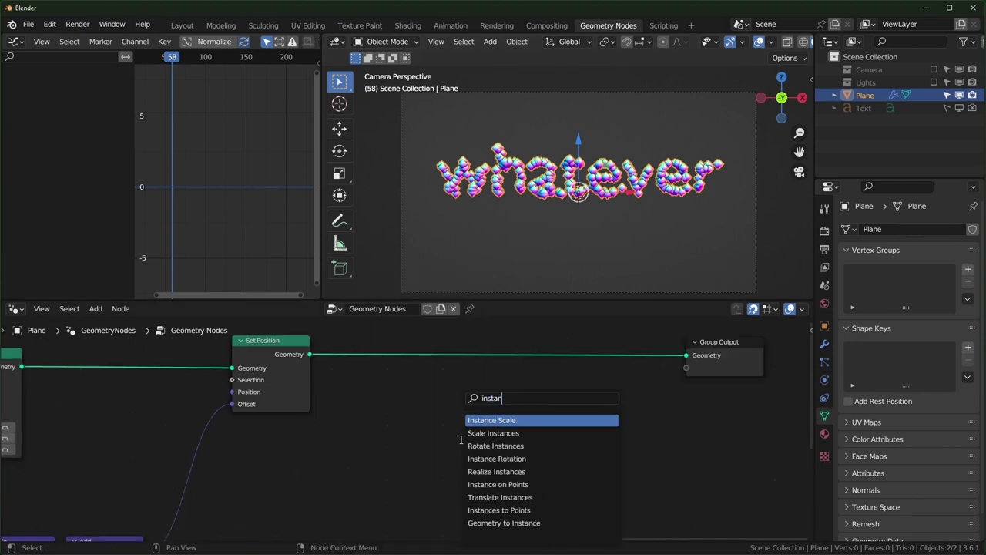
{"action": "type", "text": "ce on"}
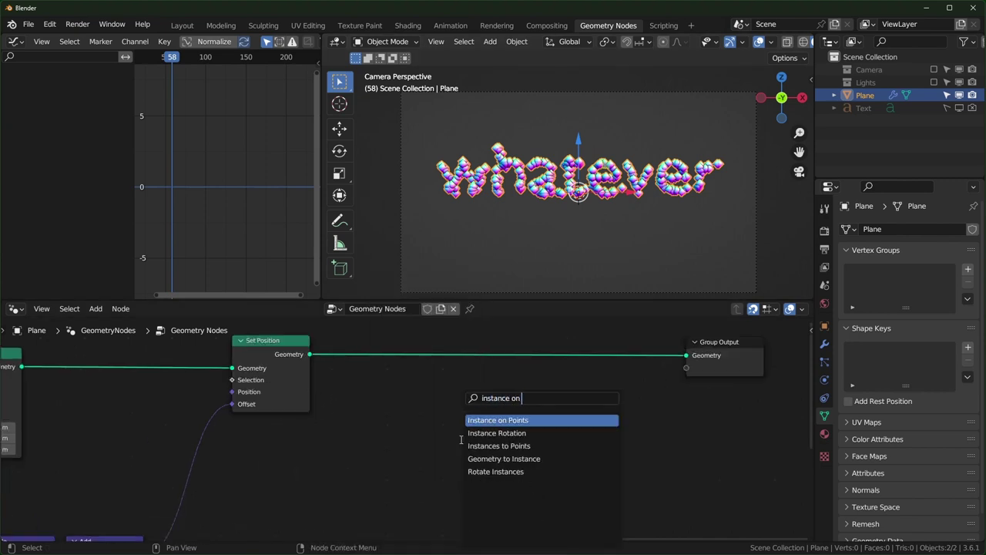
{"action": "key", "text": "Return"}
{"action": "left_click", "coordinate": [484, 333]}
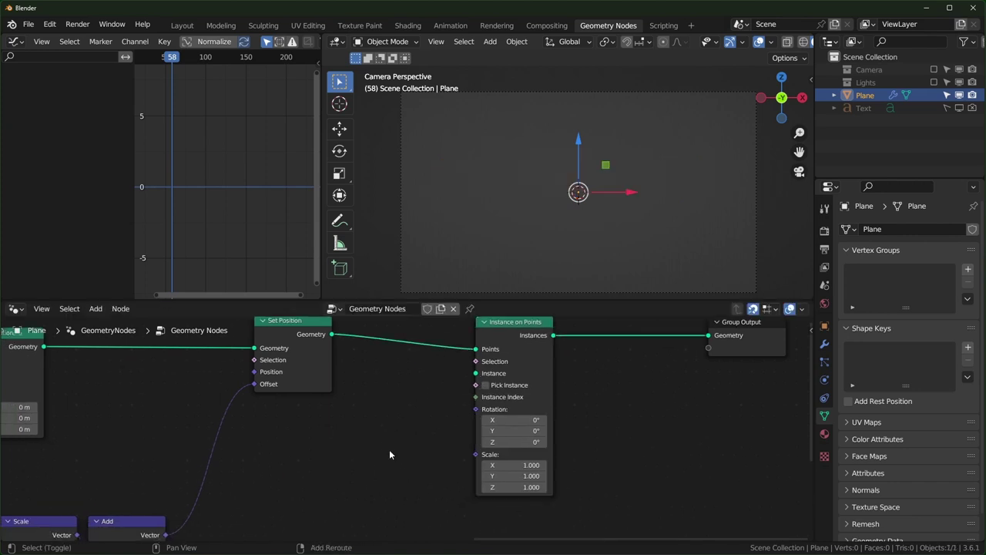
- Add an Ico Sphere node and connect its Mesh output to the Instance input of Instance on Points
{"action": "key", "text": "shift+a"}
{"action": "type", "text": "ico"}
{"action": "key", "text": "Return"}
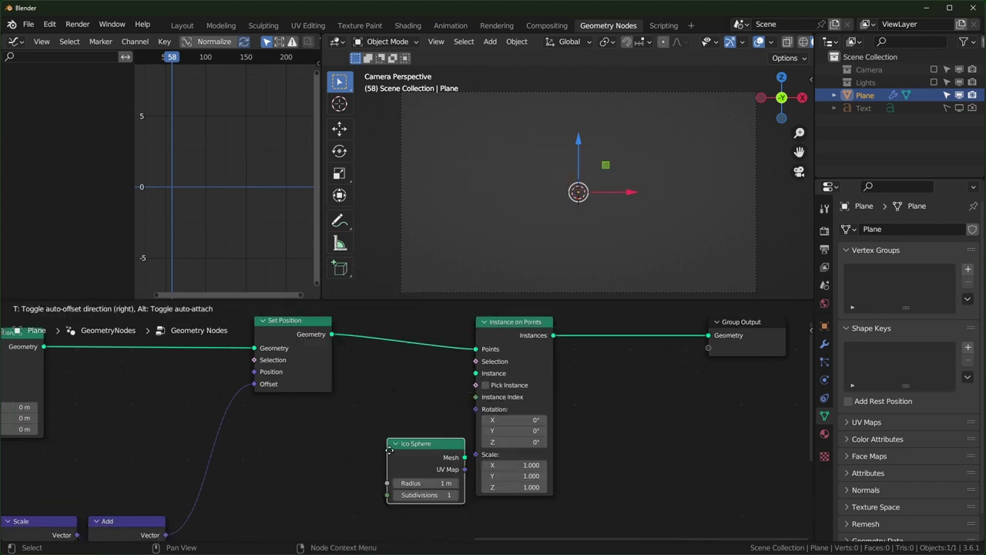
{"action": "left_click", "coordinate": [355, 428]}
{"action": "left_click_drag", "start_coordinate": [430, 436], "coordinate": [478, 374]}
- Try radii of 0.1 m and 0.08 m on the Ico Sphere node
{"action": "middle_click_drag", "start_coordinate": [383, 465], "coordinate": [396, 437]}
{"action": "double_click", "coordinate": [396, 437]}
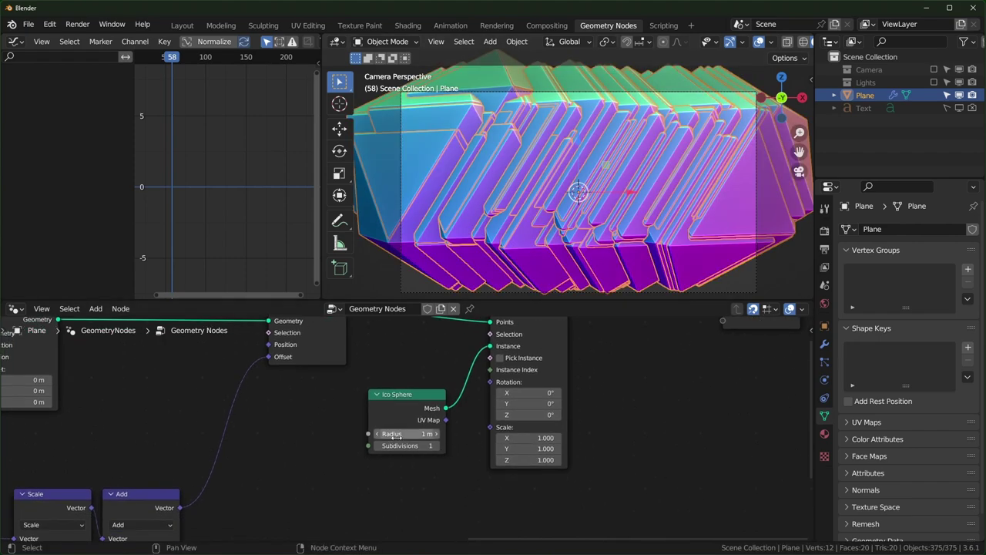
{"action": "type", "text": "0.1"}
{"action": "key", "text": "Return"}
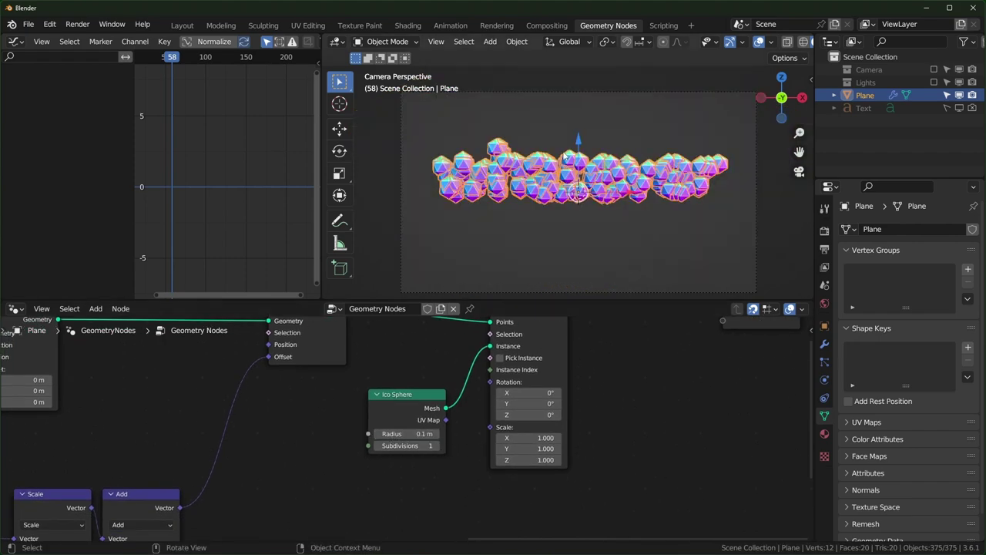
{"action": "double_click", "coordinate": [409, 433]}
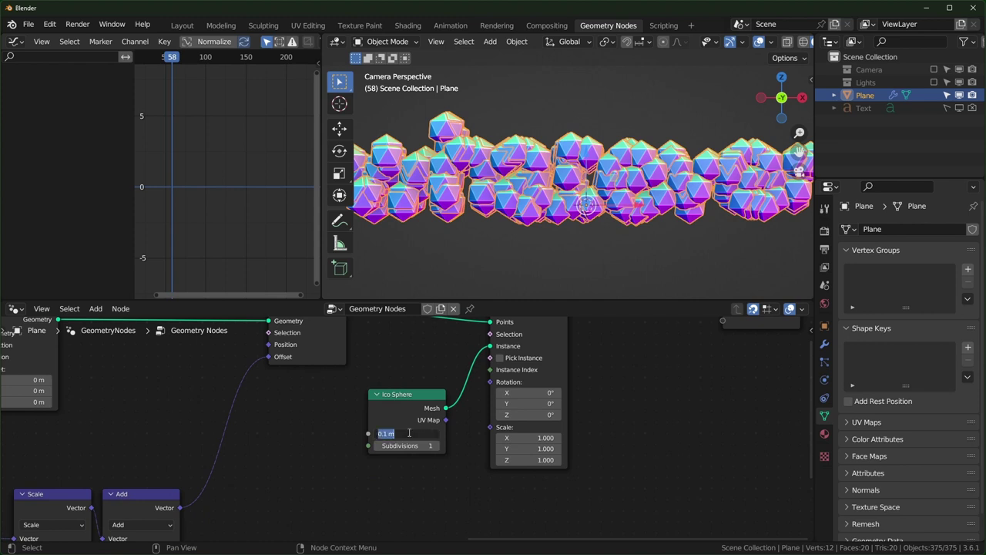
{"action": "key", "text": "Return"}
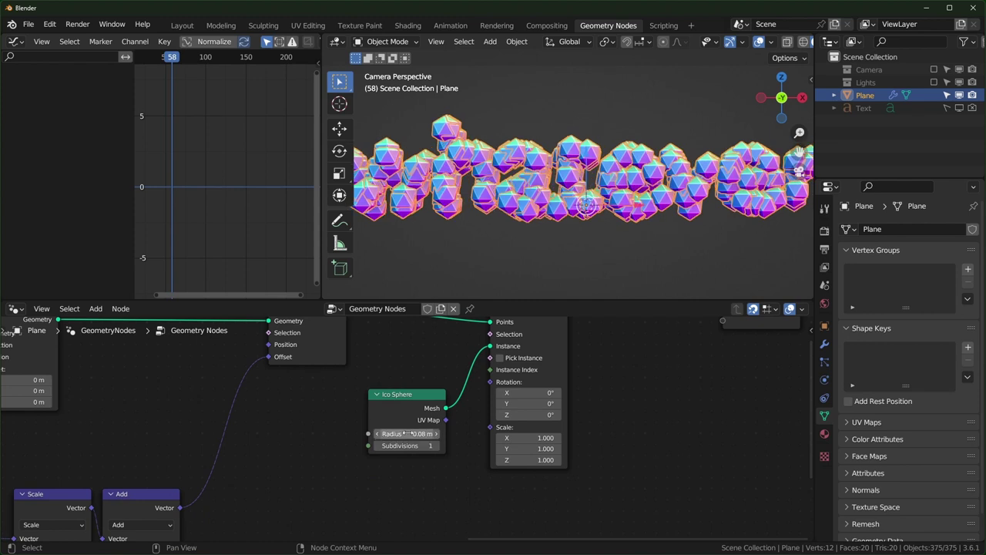
- Set the Ico Sphere's radius to 0.05 m and its subdivisions to 2
{"action": "double_click", "coordinate": [407, 433]}
{"action": "type", "text": "0.05"}
{"action": "key", "text": "Return"}
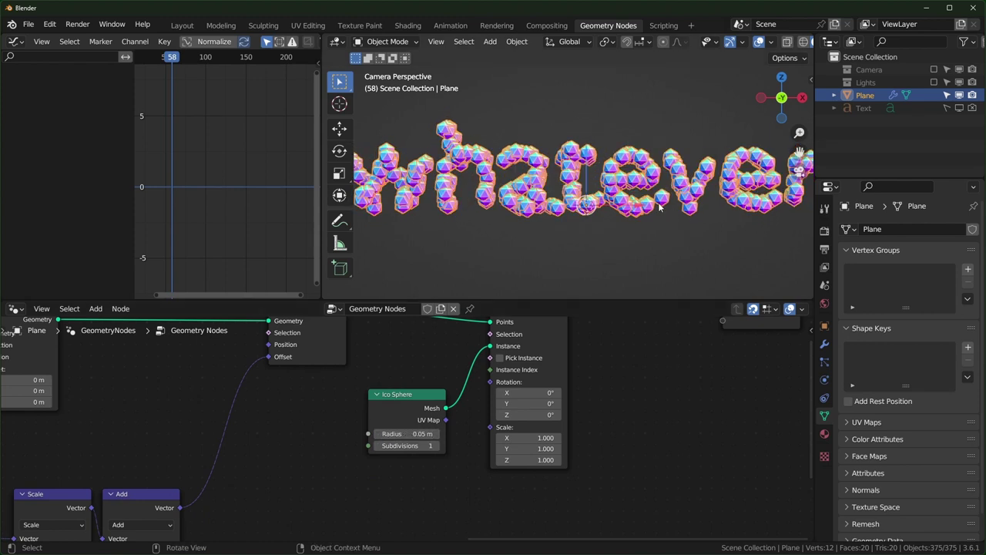
{"action": "left_click_drag", "start_coordinate": [395, 395], "coordinate": [406, 383]}
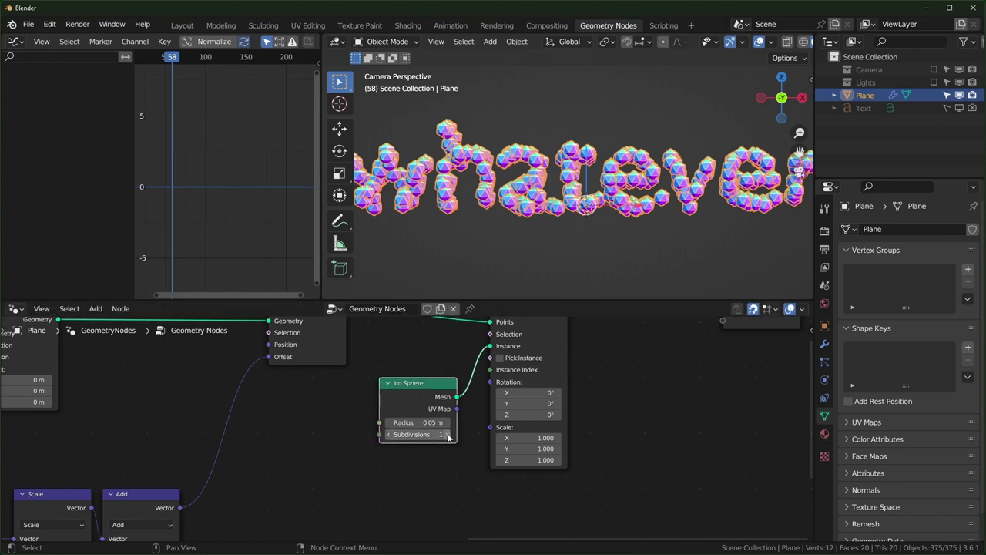
{"action": "left_click", "coordinate": [448, 435]}
- Make room before Group Output and insert a Set Shade Smooth node between Instance on Points and Group Output
{"action": "middle_click_drag", "start_coordinate": [628, 407], "coordinate": [498, 461]}
{"action": "left_click_drag", "start_coordinate": [651, 360], "coordinate": [718, 360]}
{"action": "left_click", "coordinate": [622, 429]}
{"action": "key", "text": "shift+a"}
{"action": "left_click", "coordinate": [619, 427]}
{"action": "type", "text": "set"}
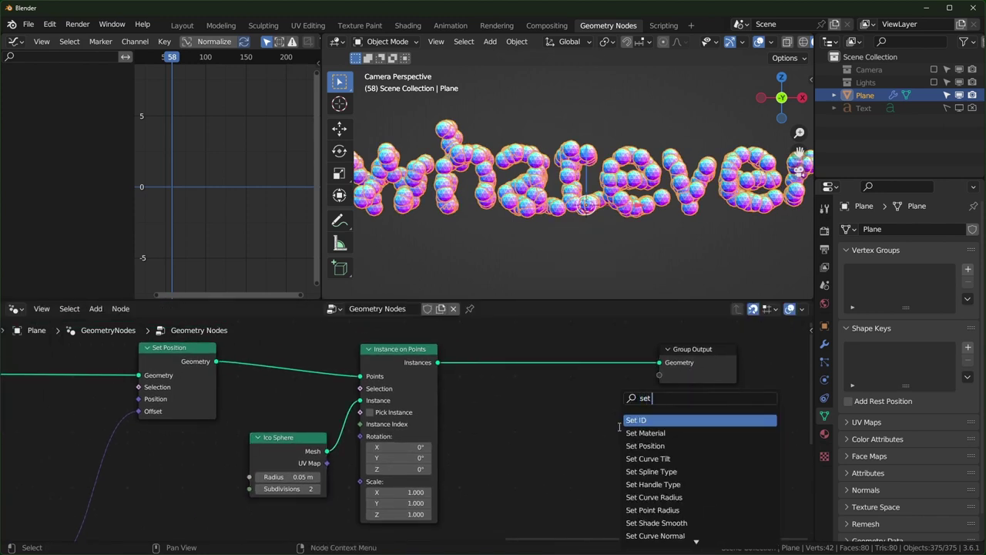
{"action": "type", "text": " smoo"}
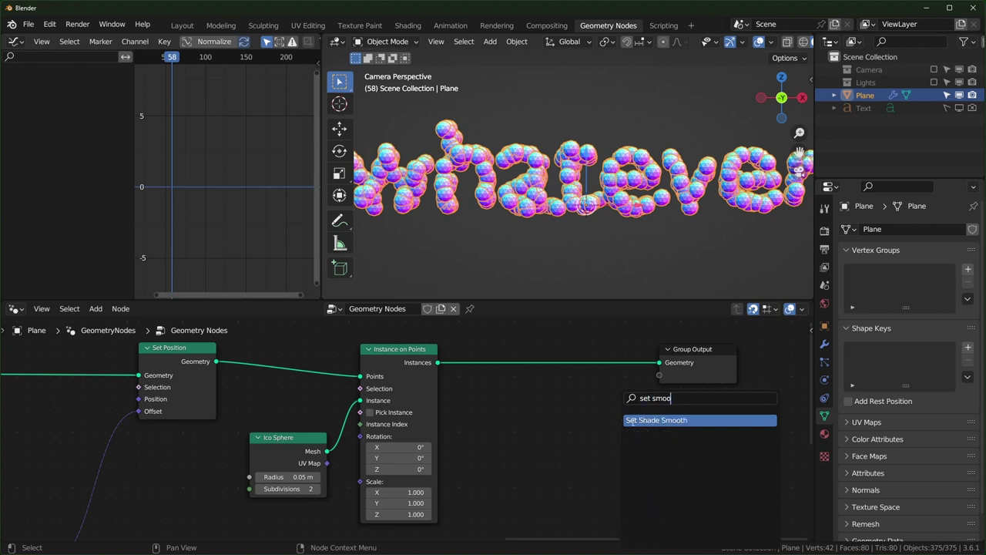
{"action": "left_click", "coordinate": [632, 423]}
{"action": "left_click", "coordinate": [566, 360]}
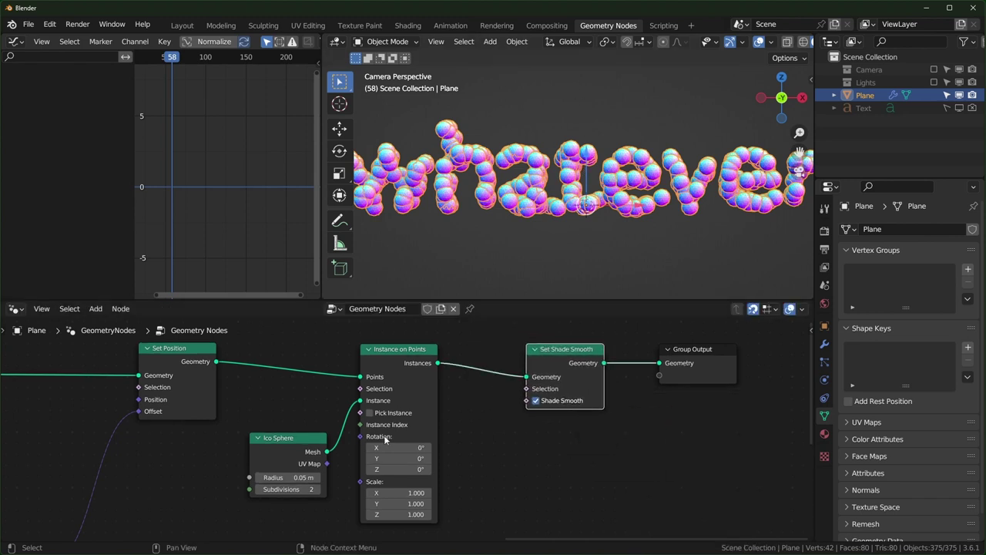
{"action": "middle_click_drag", "start_coordinate": [359, 518], "coordinate": [434, 458]}
{"action": "middle_click_drag", "start_coordinate": [360, 475], "coordinate": [410, 448]}
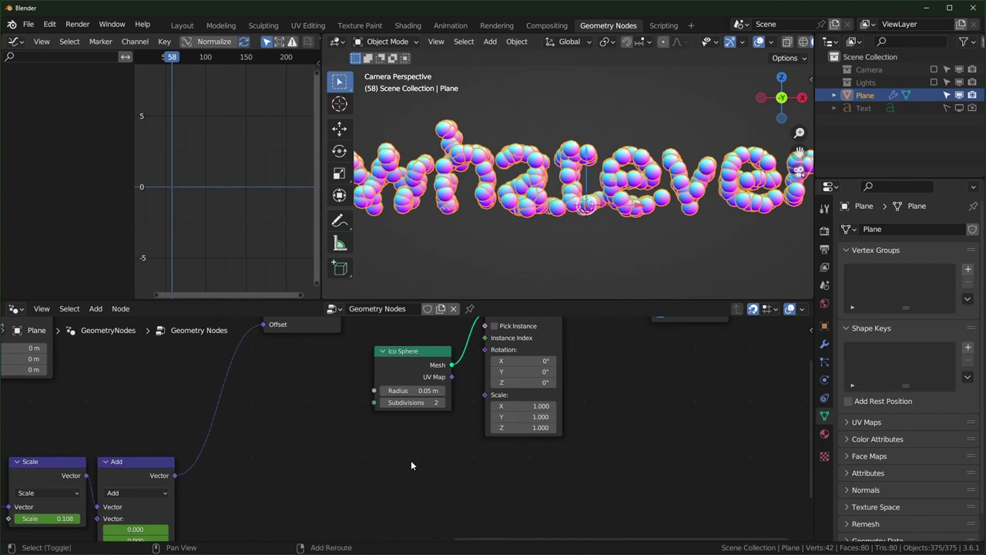
- Add a Random Value node and place it directly below the Ico Sphere node
{"action": "key", "text": "shift+a"}
{"action": "type", "text": "rand"}
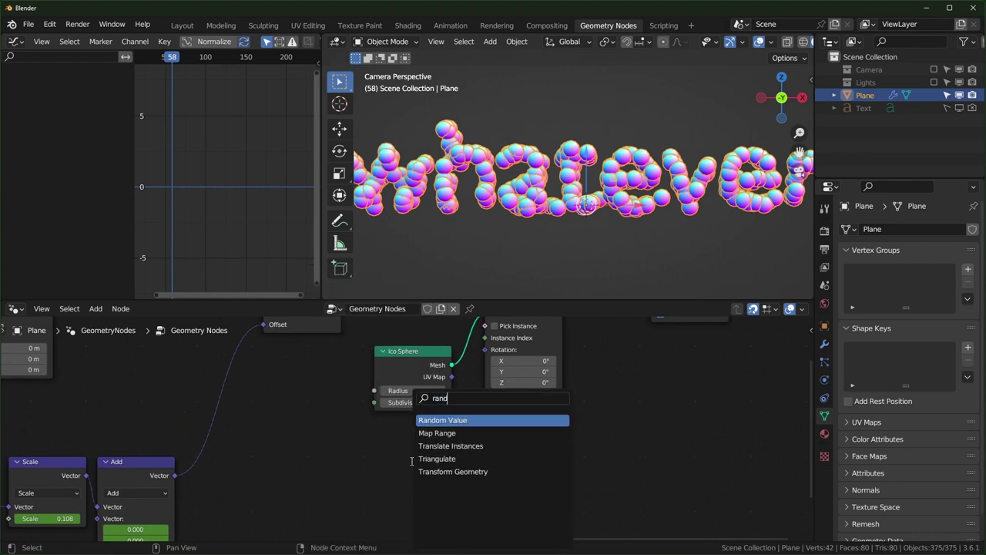
{"action": "key", "text": "Return"}
{"action": "left_click", "coordinate": [386, 462]}
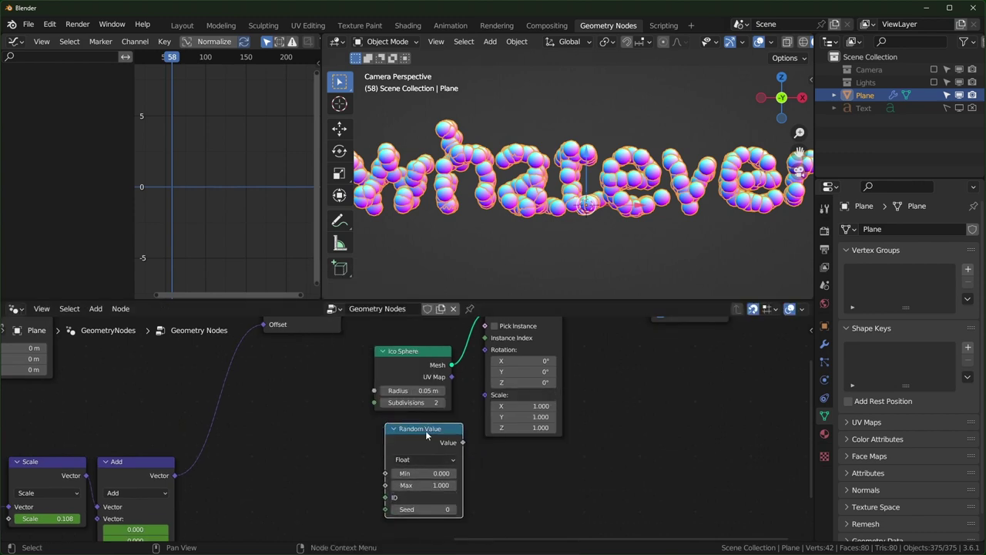
{"action": "left_click_drag", "start_coordinate": [426, 433], "coordinate": [416, 434]}
- Try a Z scale of 4.000 on the Instance on Points node and undo it
{"action": "left_click_drag", "start_coordinate": [541, 406], "coordinate": [549, 428], "text": "shift"}
{"action": "key", "text": "Escape"}
{"action": "key", "text": "Escape"}
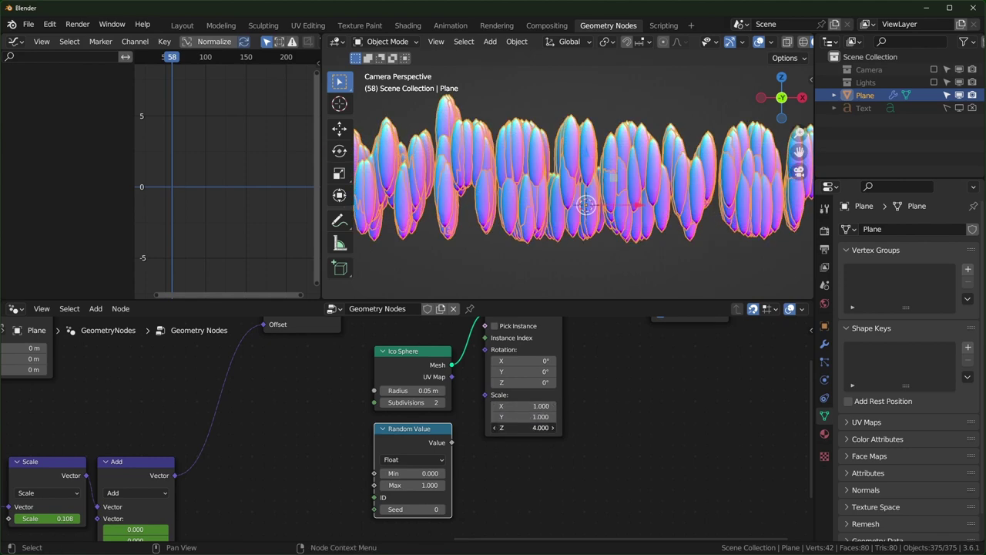
{"action": "key", "text": "ctrl+z"}
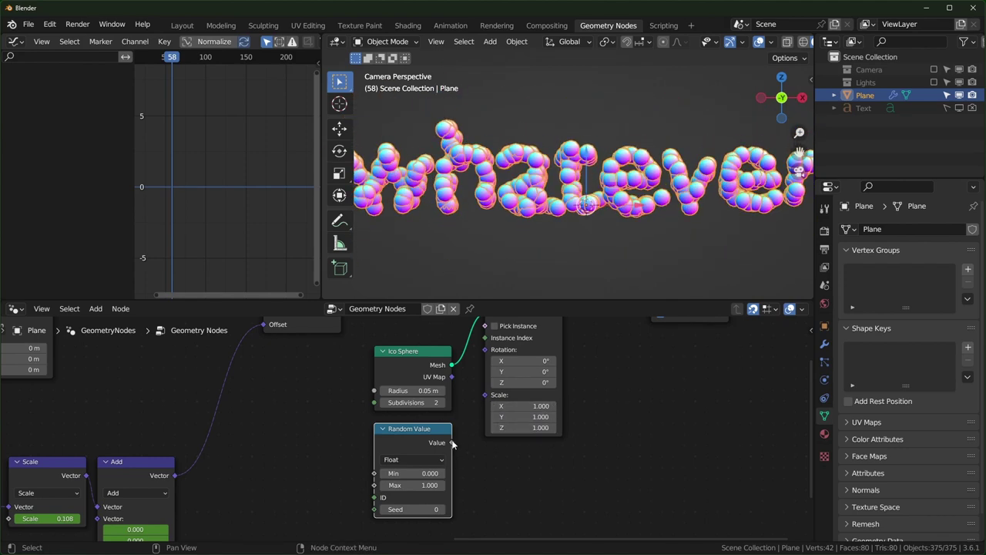
- Connect the Random Value node's Value output to the Scale input of Instance on Points
{"action": "left_click_drag", "start_coordinate": [452, 443], "coordinate": [484, 395]}
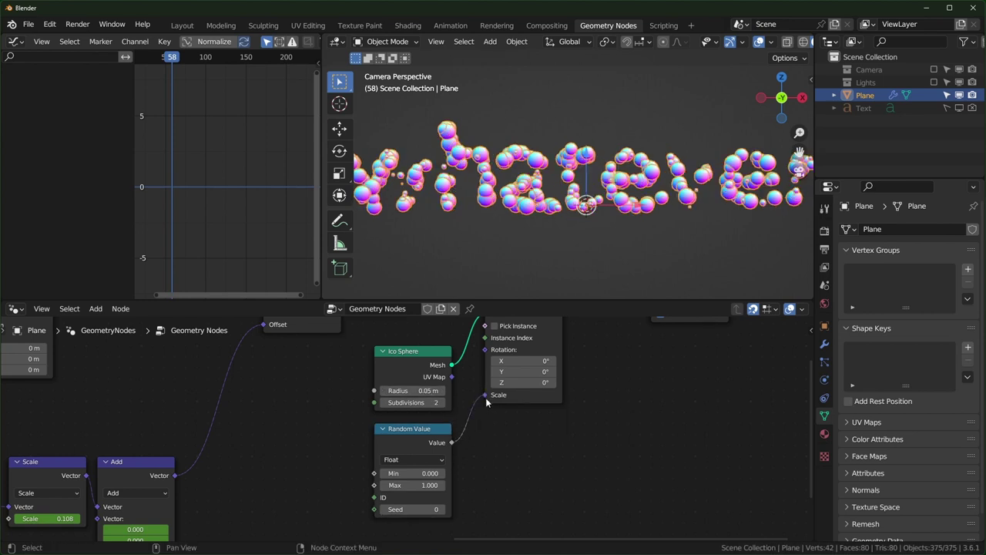
{"action": "scroll", "coordinate": [485, 231], "scroll_direction": "up", "scroll_amount": 1}
{"action": "scroll", "coordinate": [484, 225], "scroll_direction": "up", "scroll_amount": 1}
{"action": "middle_click_drag", "start_coordinate": [483, 225], "coordinate": [591, 223], "text": "shift"}
{"action": "scroll", "coordinate": [604, 214], "scroll_direction": "down", "scroll_amount": 1}
{"action": "middle_click_drag", "start_coordinate": [704, 197], "coordinate": [693, 193], "text": "shift"}
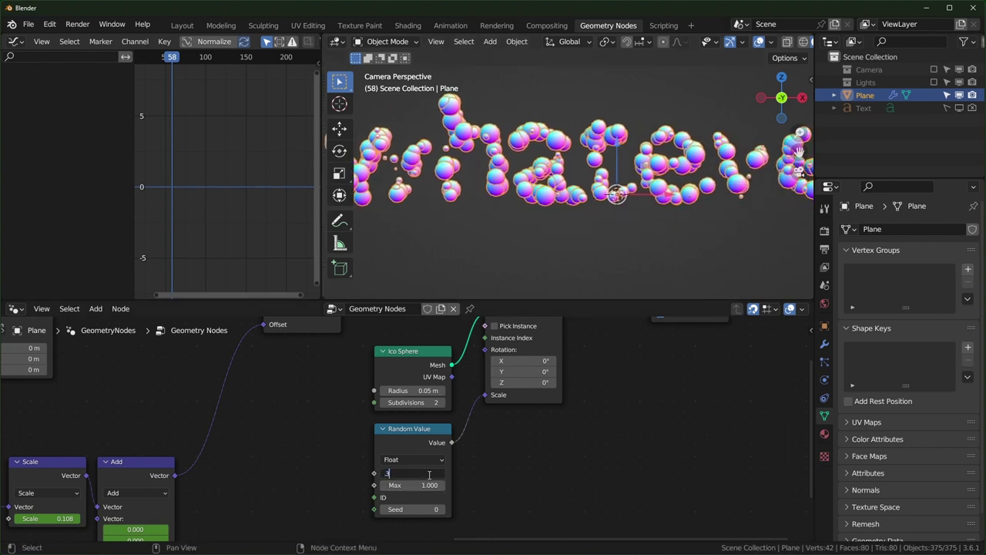
- Try a minimum of 0.3 on the Random Value node and settle on a minimum of 0.5
{"action": "key", "text": "Return"}
{"action": "left_click", "coordinate": [429, 473]}
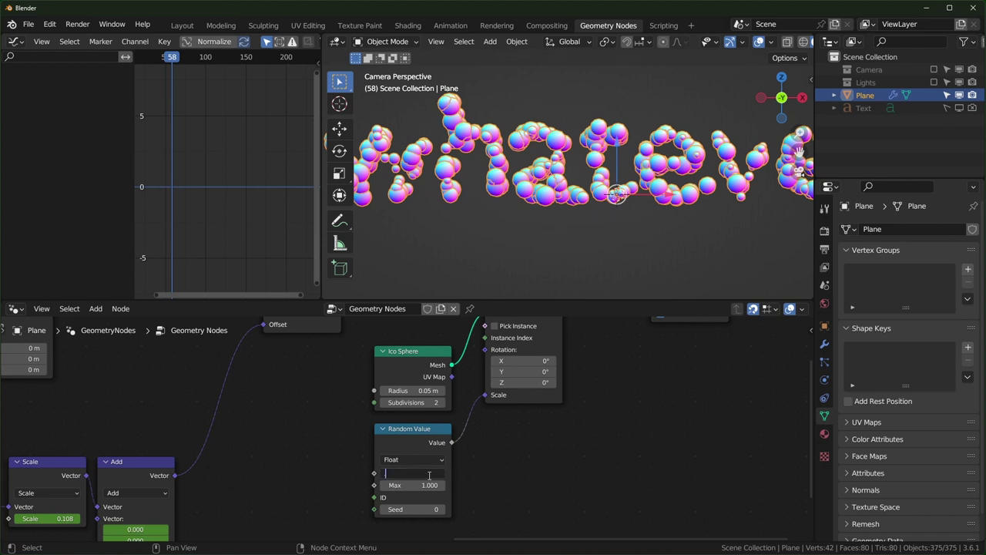
{"action": "type", "text": "0.5"}
{"action": "key", "text": "Return"}
{"action": "middle_click_drag", "start_coordinate": [477, 219], "coordinate": [630, 210]}
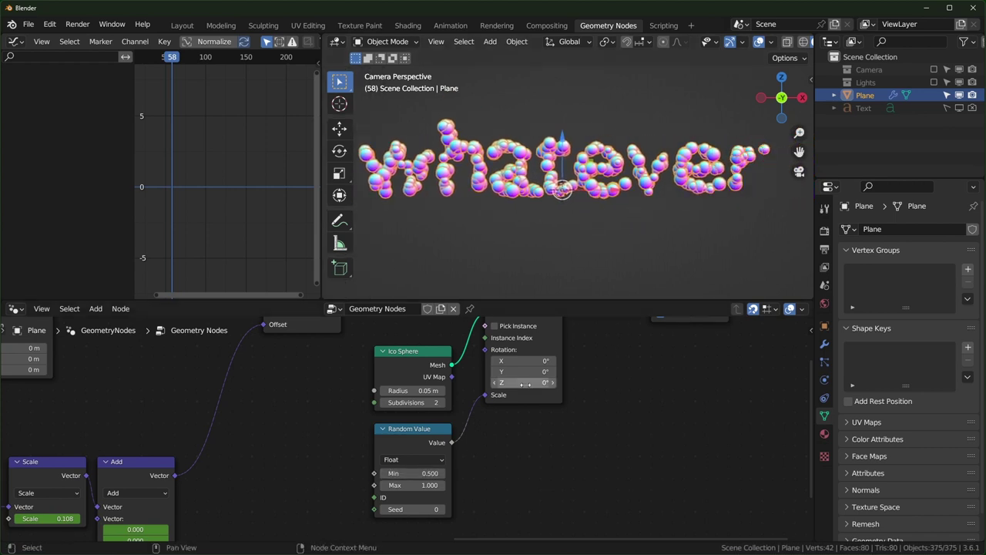
- Make room before Group Output and insert a Set Material node between Set Shade Smooth and Group Output
{"action": "scroll", "coordinate": [551, 462], "scroll_direction": "down", "scroll_amount": 2}
{"action": "middle_click_drag", "start_coordinate": [552, 462], "coordinate": [482, 525]}
{"action": "middle_click_drag", "start_coordinate": [593, 425], "coordinate": [472, 423]}
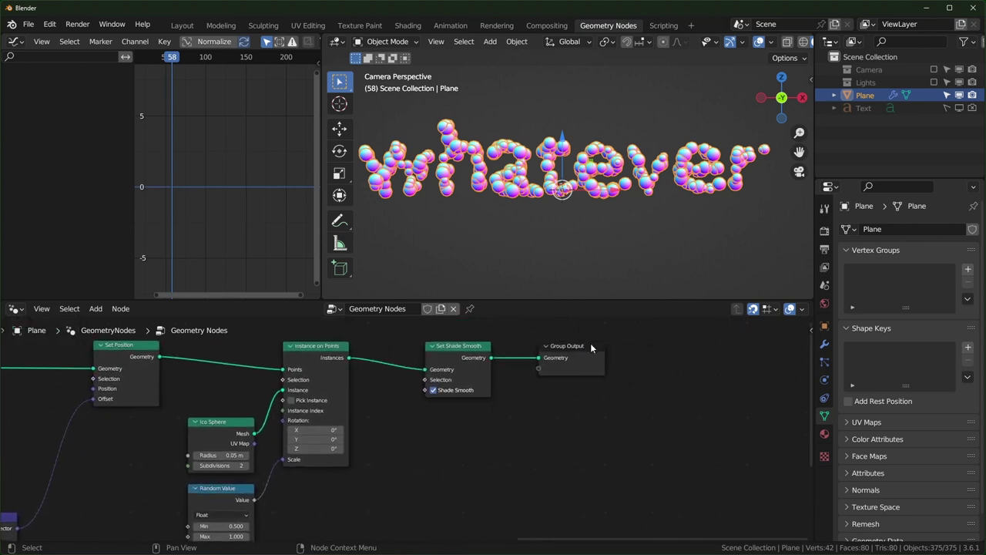
{"action": "left_click_drag", "start_coordinate": [591, 348], "coordinate": [714, 348]}
{"action": "key", "text": "shift+a"}
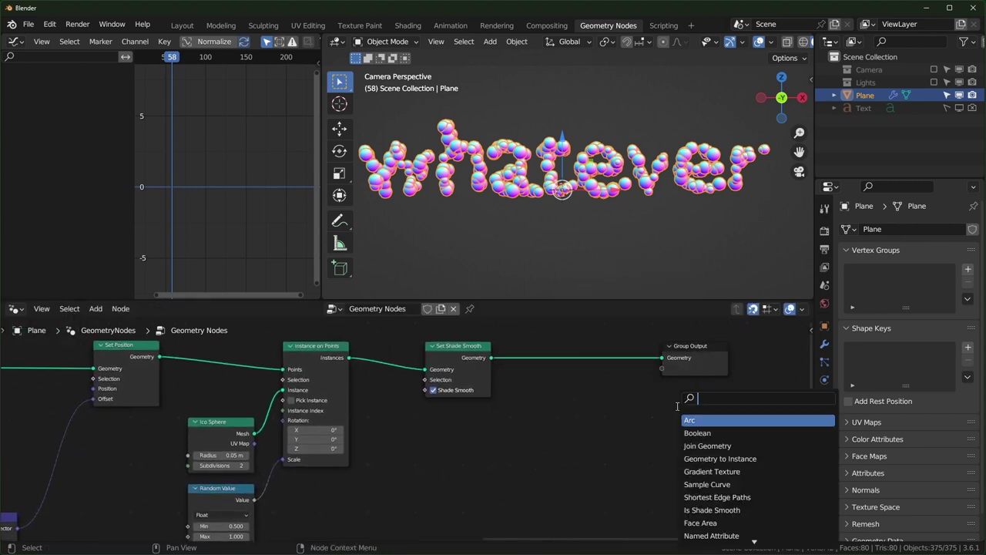
{"action": "type", "text": "material"}
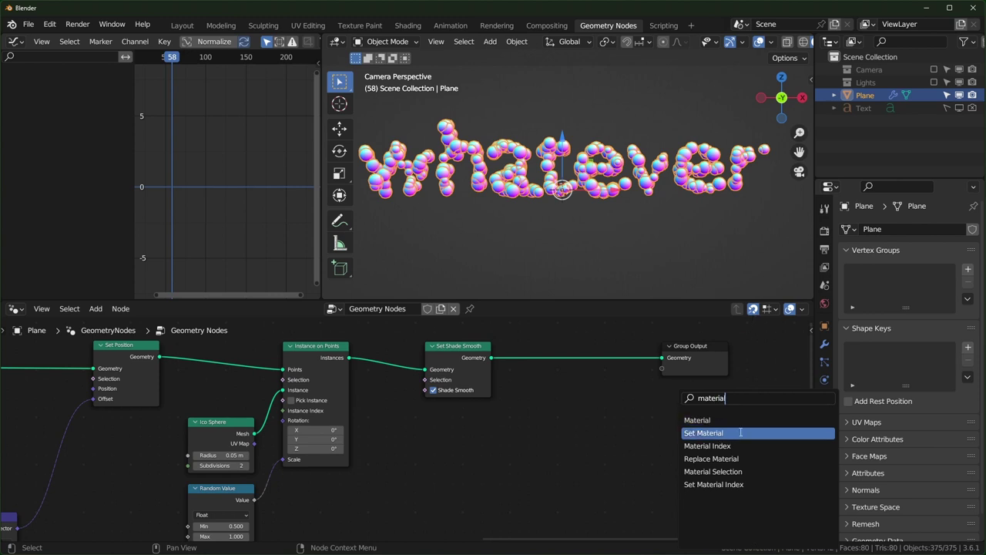
{"action": "left_click", "coordinate": [717, 432]}
{"action": "left_click", "coordinate": [600, 382]}
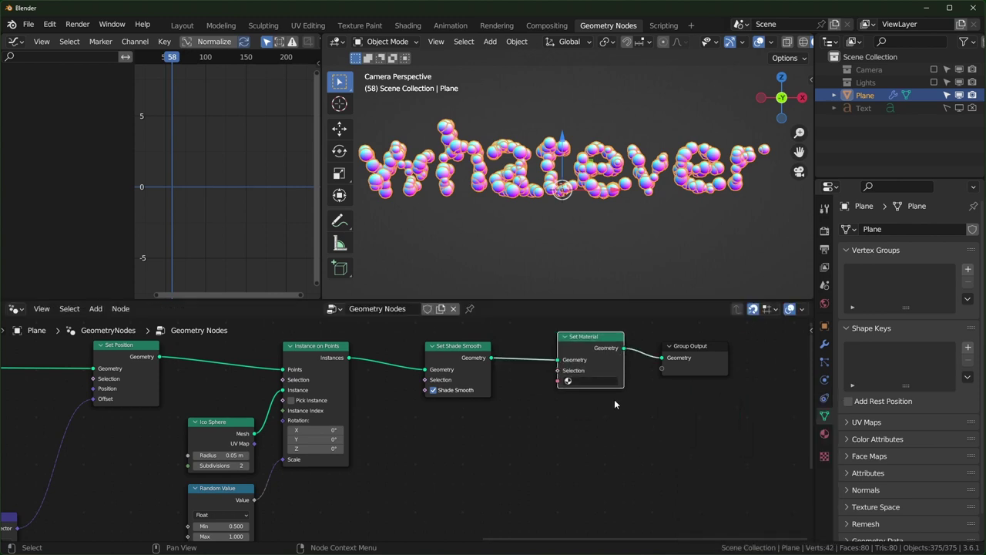
{"action": "scroll", "coordinate": [614, 400], "scroll_direction": "up", "scroll_amount": 2}
{"action": "left_click", "coordinate": [644, 369]}
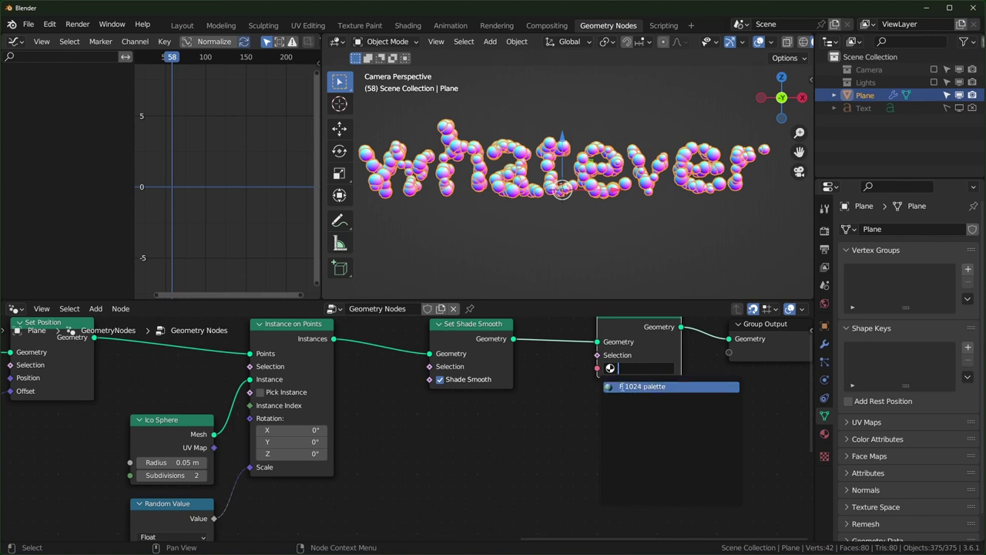
{"action": "left_click", "coordinate": [668, 386]}
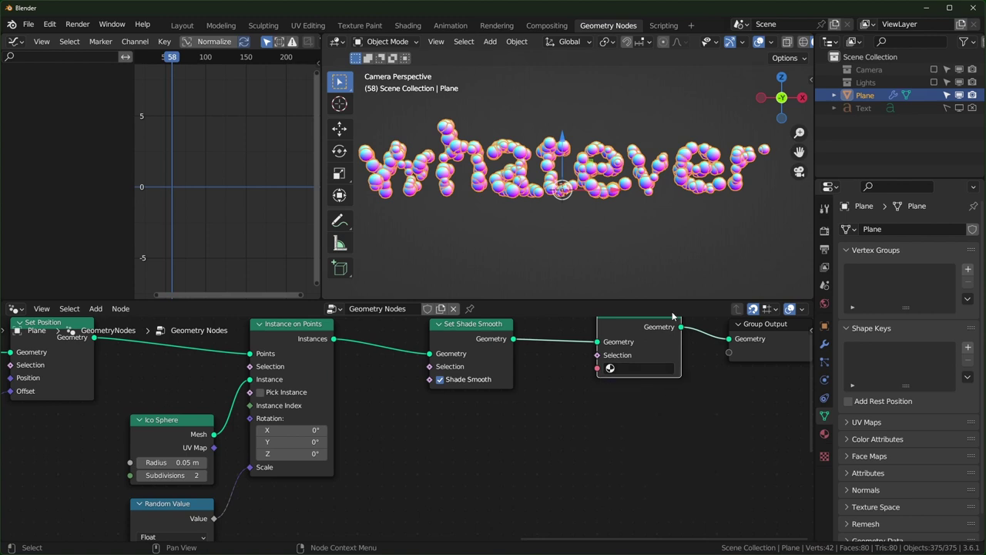
- Create a new material named "bubble" on the Plane and assign it in the Set Material node
{"action": "left_click", "coordinate": [825, 433]}
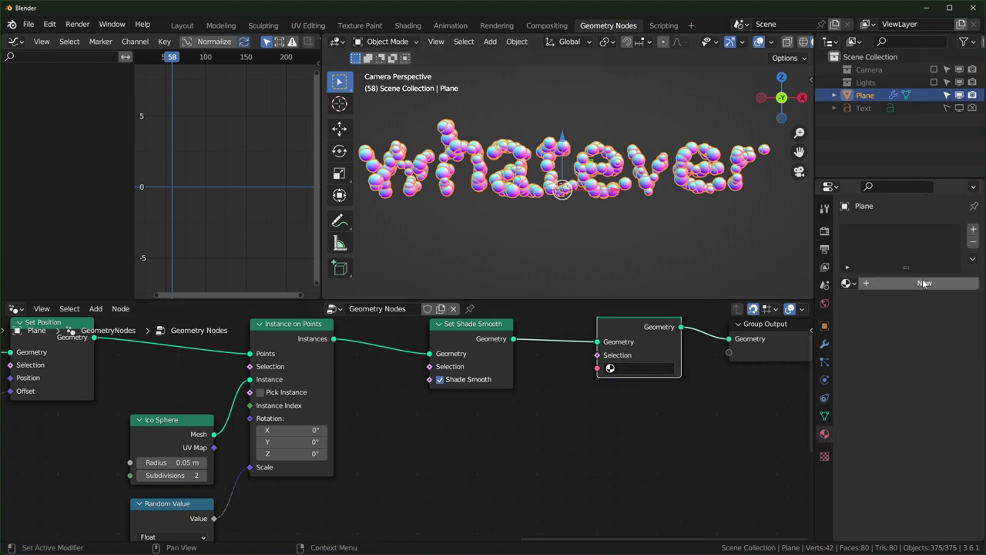
{"action": "left_click", "coordinate": [926, 283]}
{"action": "left_click", "coordinate": [899, 284]}
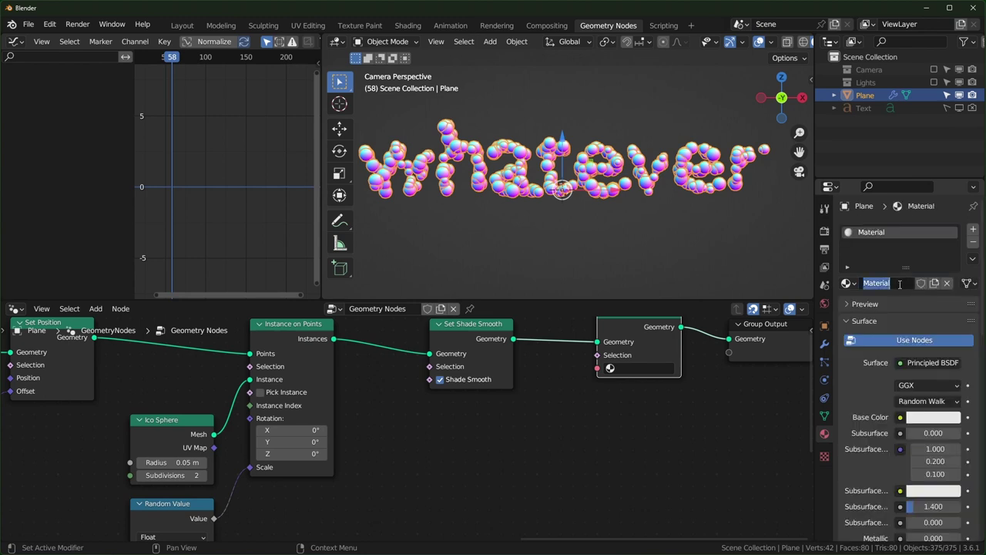
{"action": "type", "text": "bubble"}
{"action": "key", "text": "Return"}
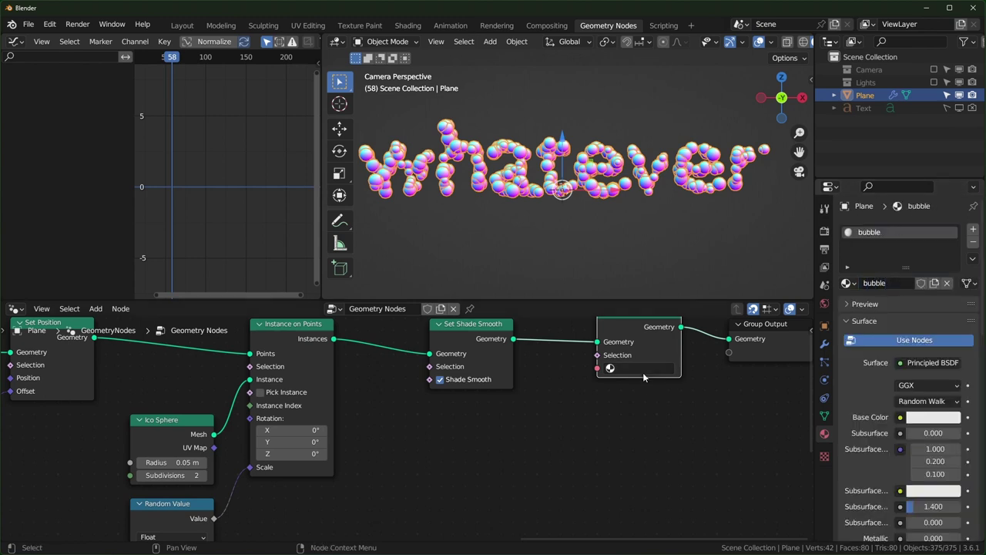
{"action": "left_click", "coordinate": [642, 399]}
- Switch to the Shading workspace and show the scene through the camera in rendered shading
{"action": "left_click", "coordinate": [407, 25]}
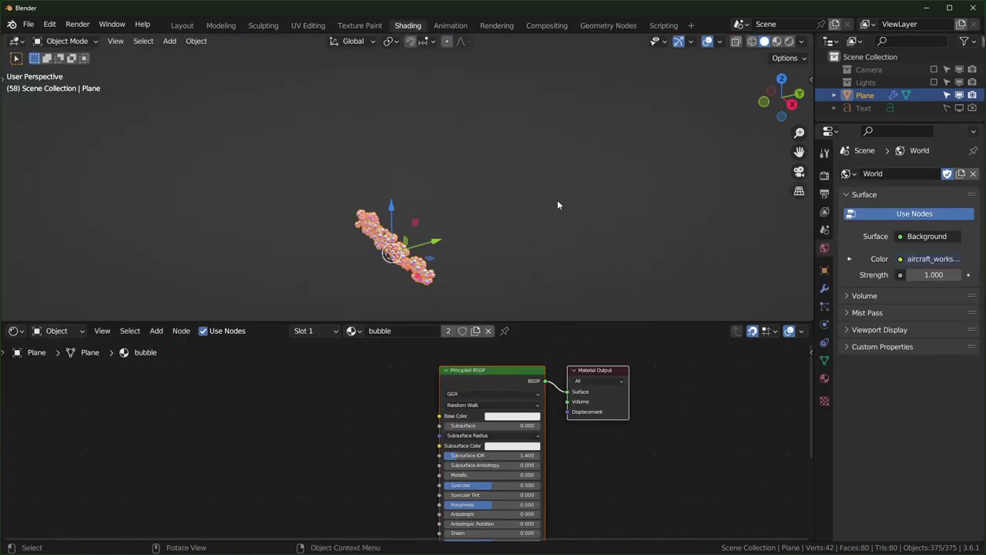
{"action": "key", "text": "KP_0"}
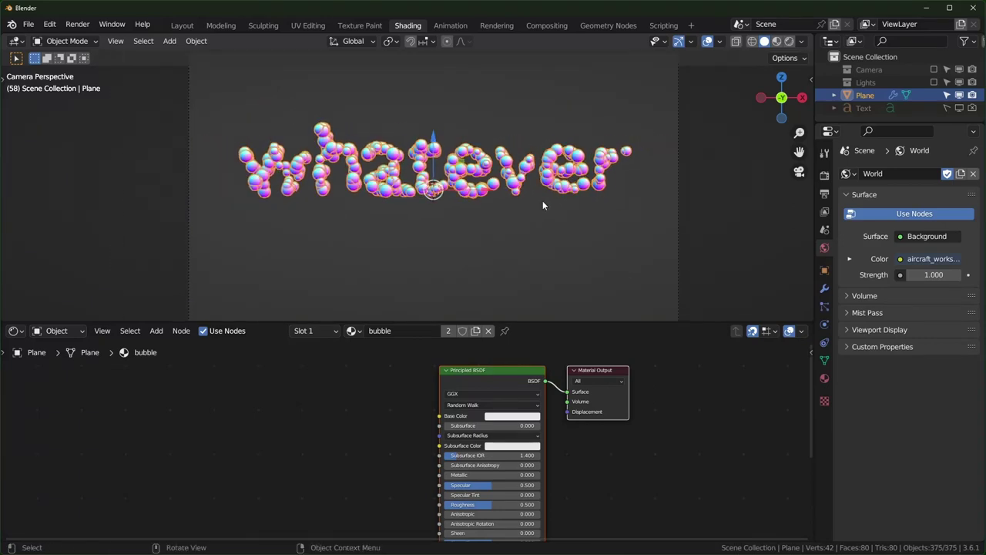
{"action": "left_click", "coordinate": [789, 41]}
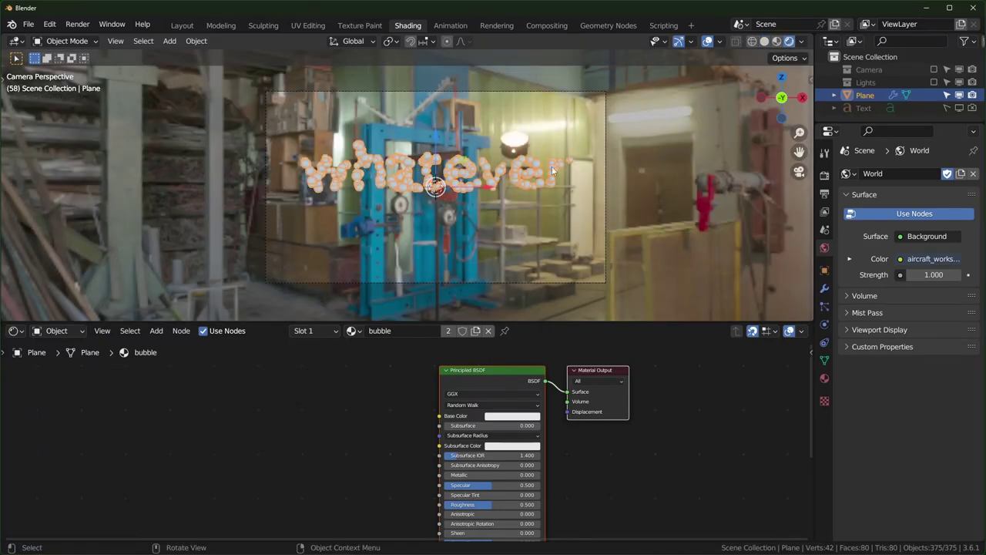
- Make the render film background transparent and deselect the Plane
{"action": "left_click", "coordinate": [825, 176]}
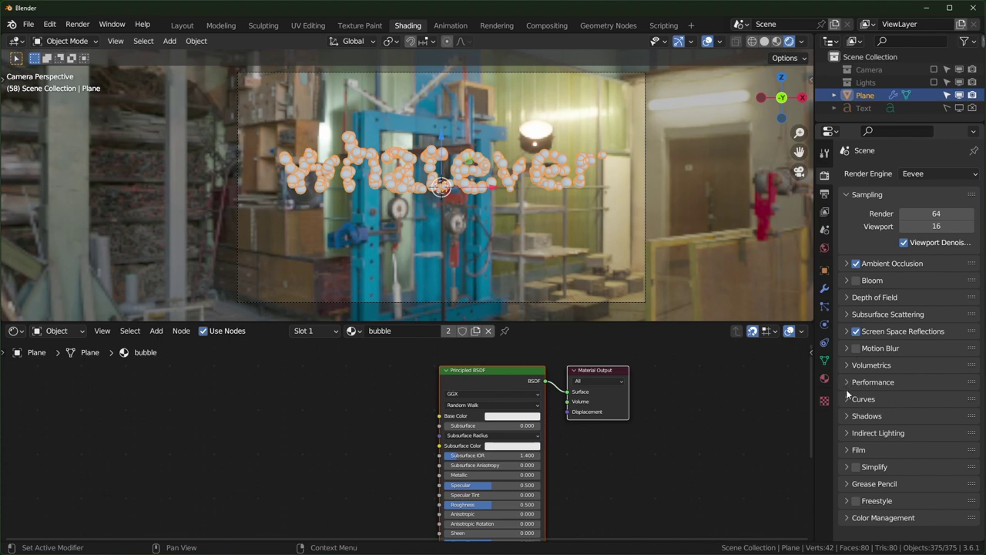
{"action": "left_click", "coordinate": [849, 450]}
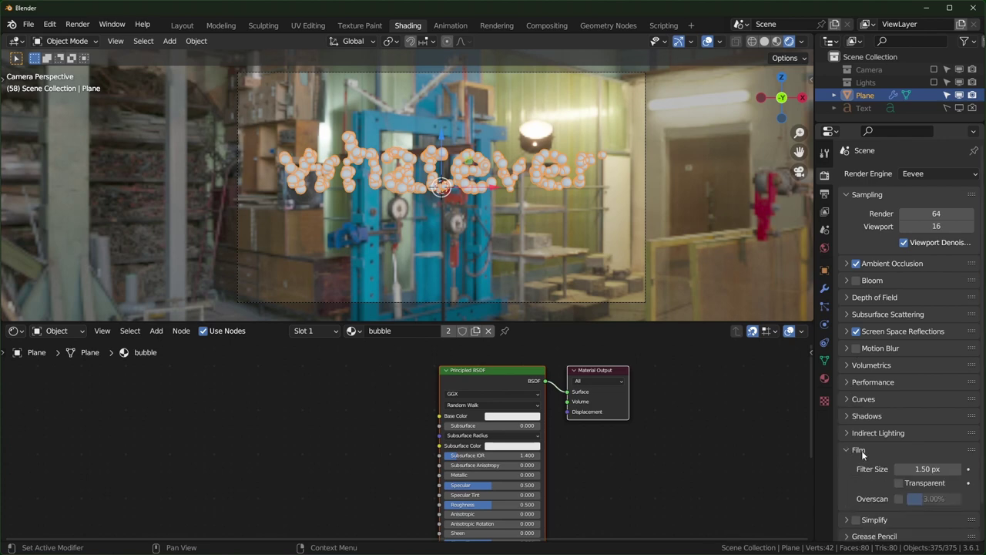
{"action": "left_click", "coordinate": [899, 484]}
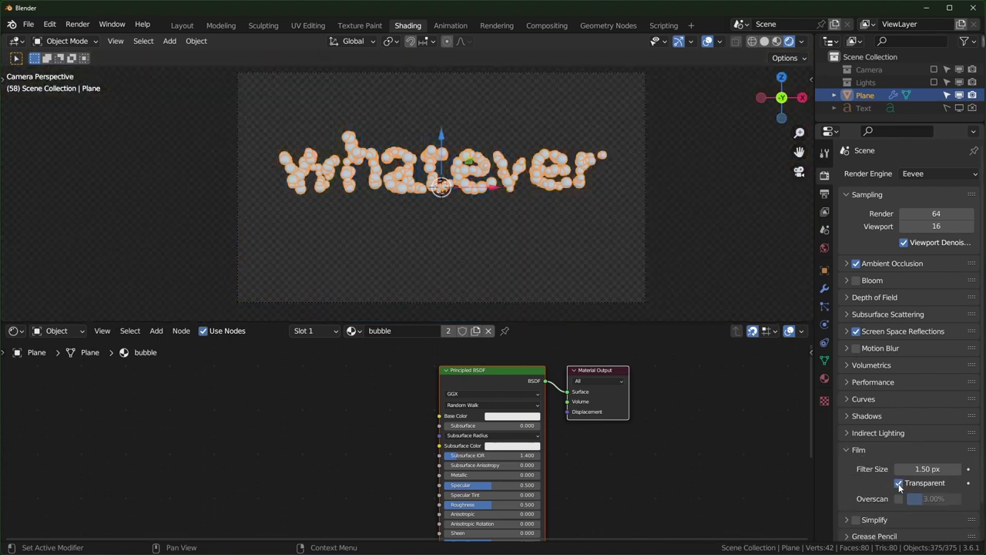
{"action": "scroll", "coordinate": [420, 405], "scroll_direction": "up", "scroll_amount": 2}
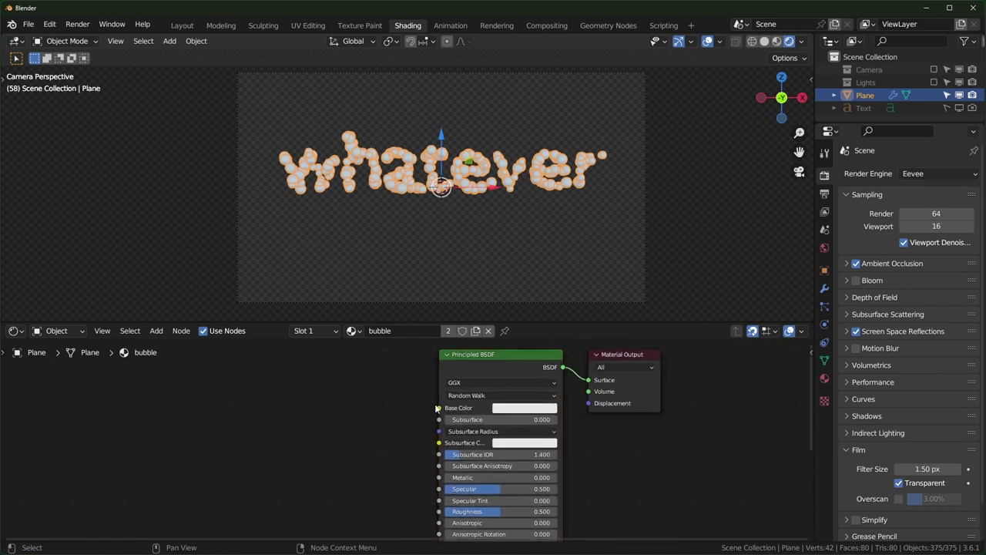
{"action": "left_click", "coordinate": [517, 228]}
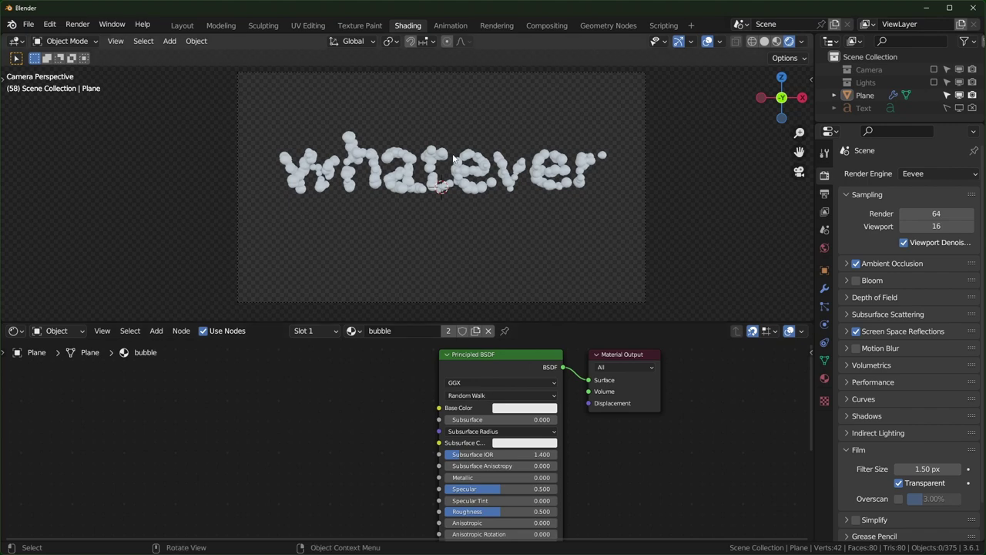
{"action": "scroll", "coordinate": [416, 159], "scroll_direction": "up", "scroll_amount": 1}
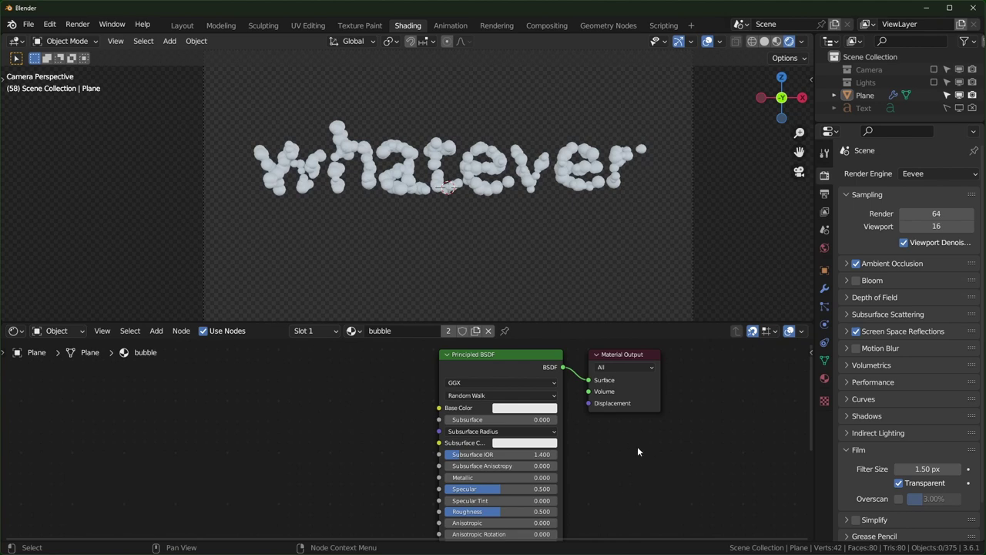
- Set the bubble material's blend mode to Alpha Blend and look through its shadow mode options
{"action": "key", "text": "n"}
{"action": "left_click", "coordinate": [806, 445]}
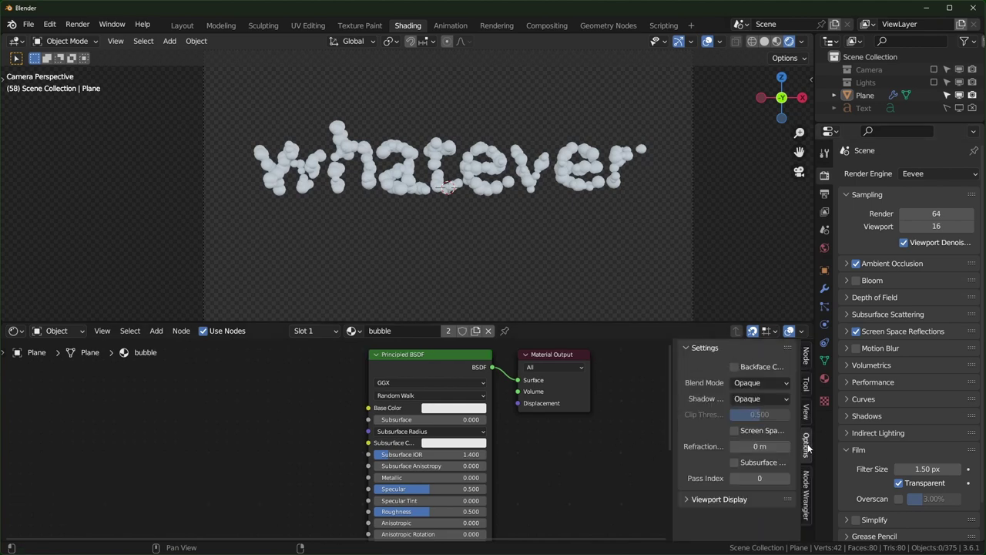
{"action": "left_click", "coordinate": [735, 383]}
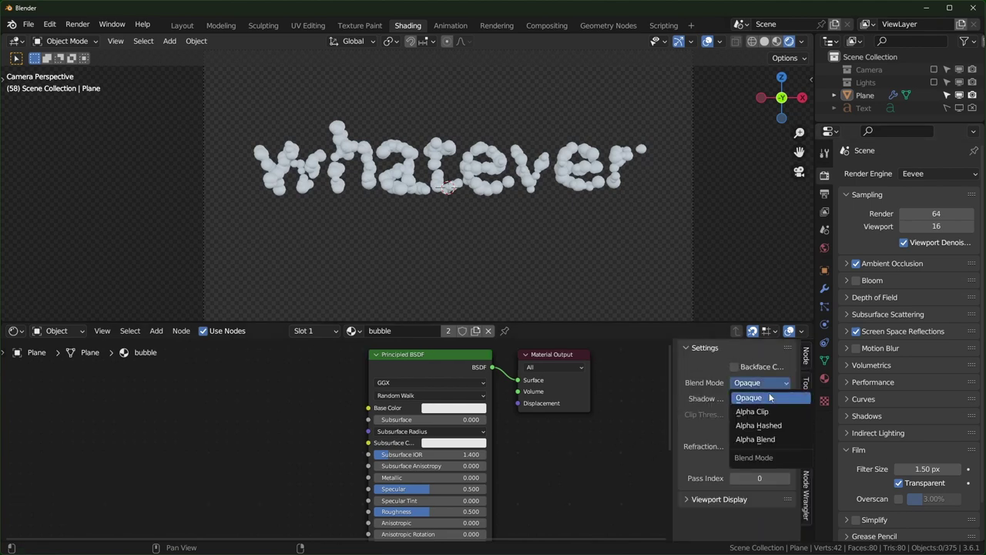
{"action": "left_click", "coordinate": [755, 439]}
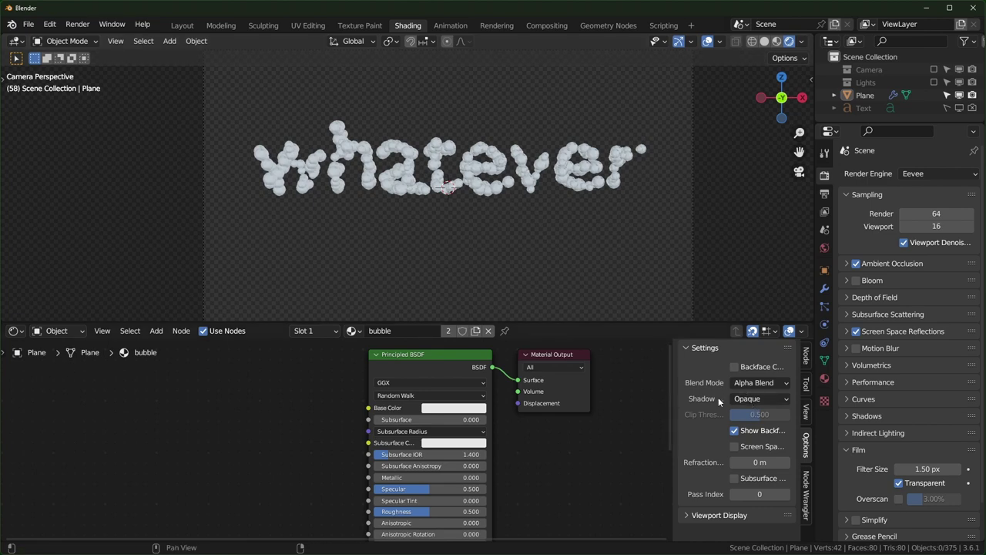
{"action": "left_click", "coordinate": [747, 399]}
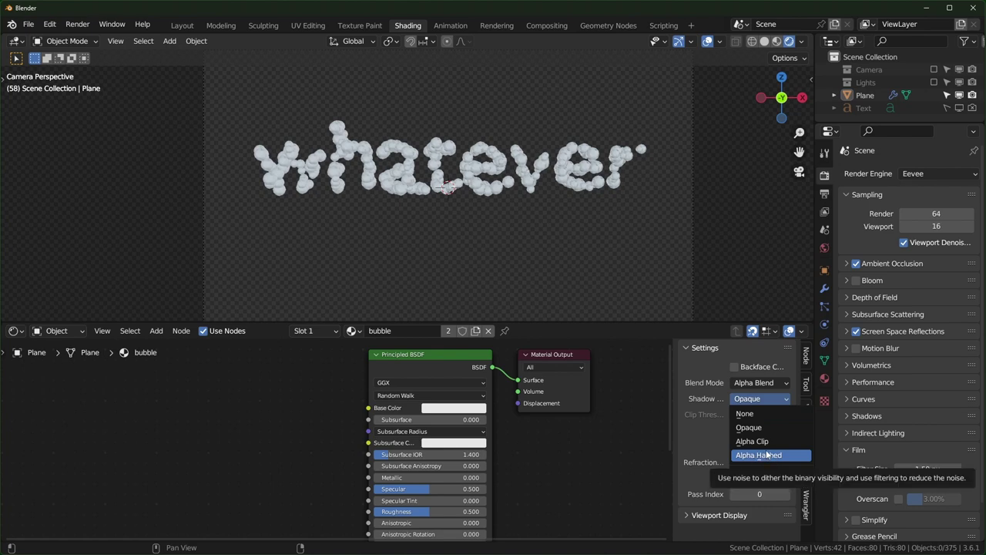
- Move the Principled BSDF node away from Material Output and add a Transparent BSDF node in the gap
{"action": "scroll", "coordinate": [575, 470], "scroll_direction": "down", "scroll_amount": 1}
{"action": "middle_click_drag", "start_coordinate": [544, 443], "coordinate": [535, 477]}
{"action": "left_click_drag", "start_coordinate": [447, 383], "coordinate": [284, 383]}
{"action": "scroll", "coordinate": [294, 400], "scroll_direction": "up", "scroll_amount": 1}
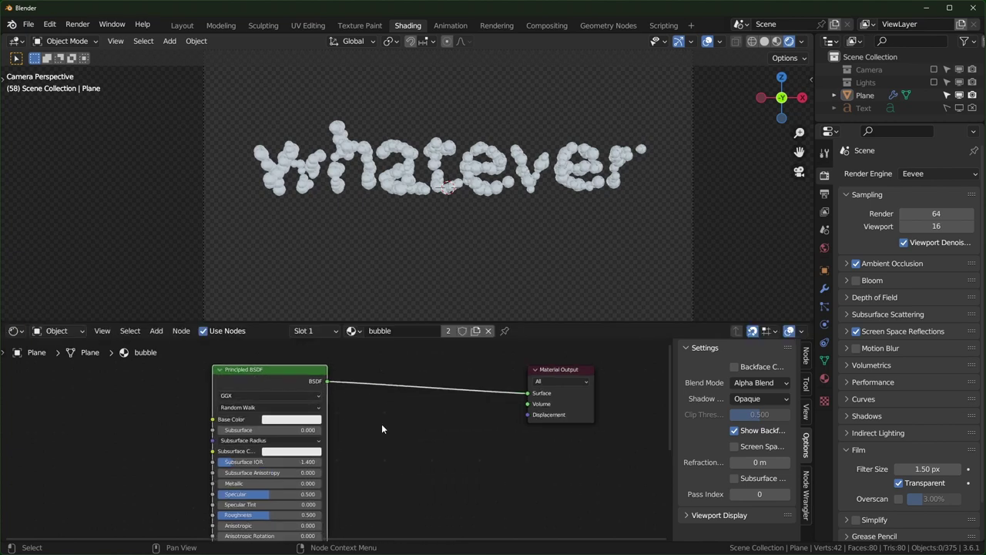
{"action": "left_click", "coordinate": [435, 445]}
{"action": "key", "text": "shift+a"}
{"action": "left_click", "coordinate": [436, 445]}
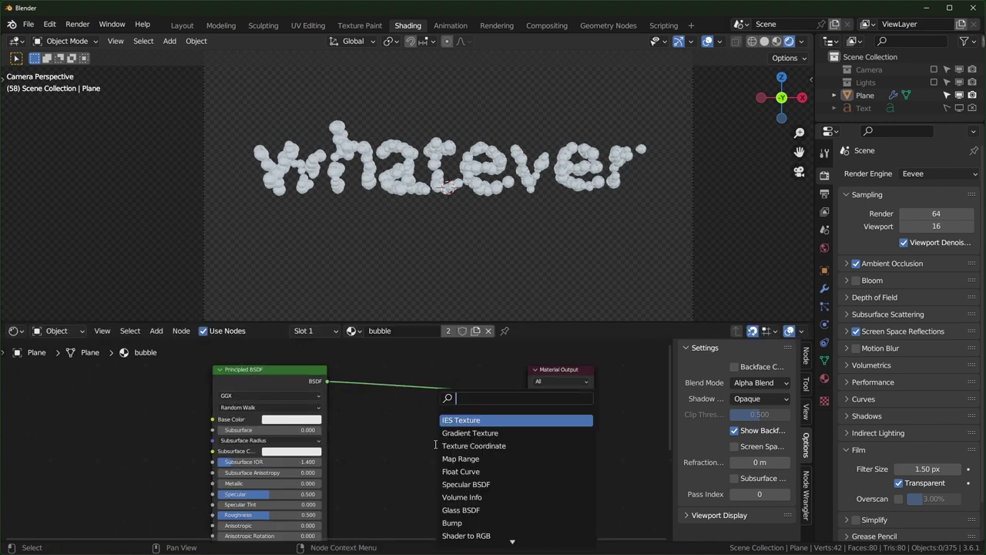
{"action": "type", "text": "trans"}
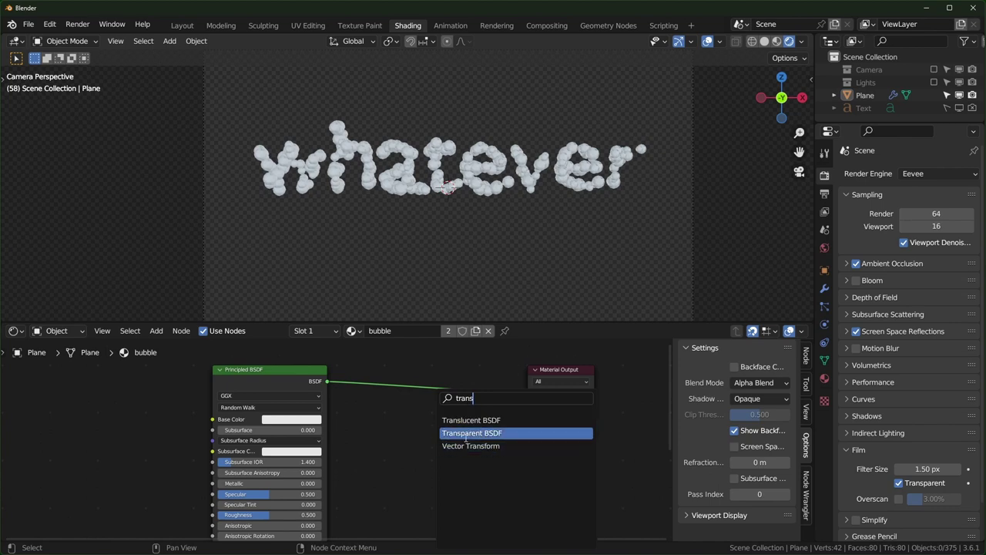
{"action": "left_click", "coordinate": [465, 433]}
{"action": "left_click", "coordinate": [475, 452]}
- Insert a Mix Shader between the Principled BSDF and Material Output, and connect the Transparent BSDF to its second shader input
{"action": "left_click_drag", "start_coordinate": [549, 378], "coordinate": [617, 377]}
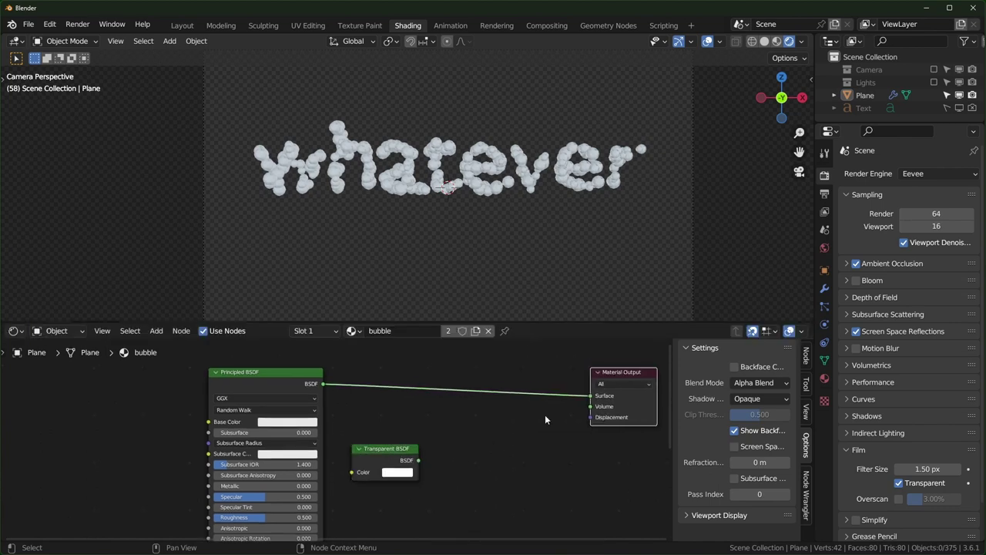
{"action": "key", "text": "shift+a"}
{"action": "type", "text": "mix"}
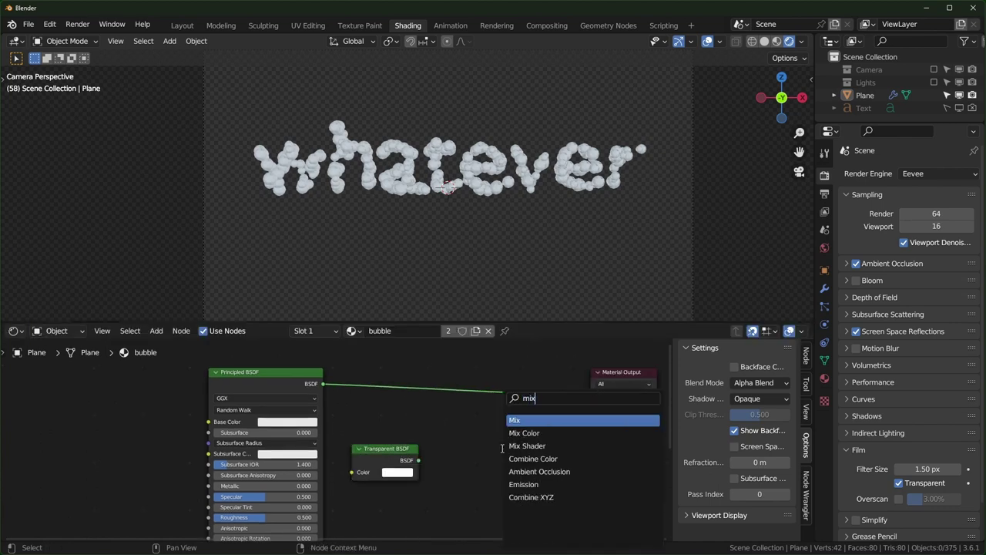
{"action": "type", "text": " shader"}
{"action": "key", "text": "Return"}
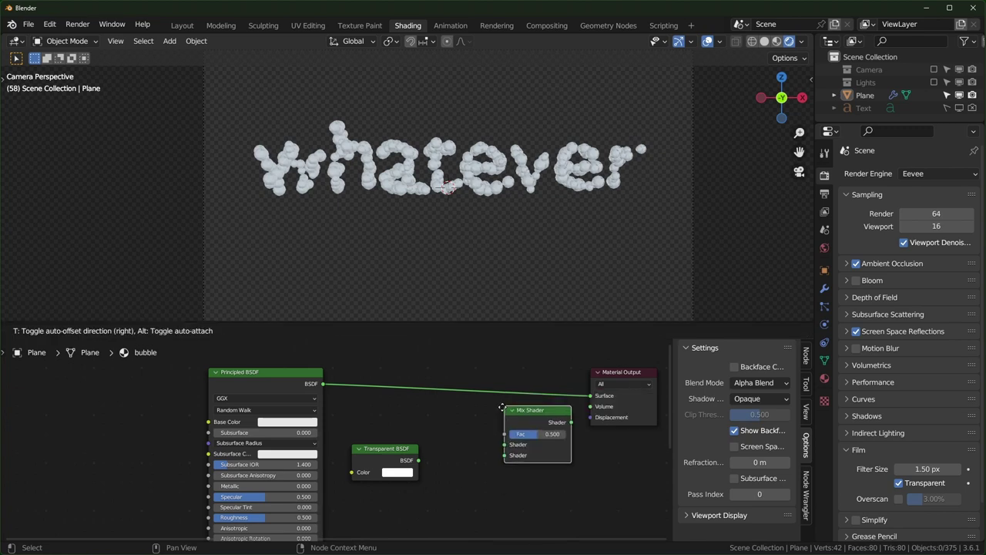
{"action": "left_click", "coordinate": [487, 383]}
{"action": "left_click_drag", "start_coordinate": [418, 461], "coordinate": [541, 395]}
- Try Mix Shader factors of 0.980 and 0 to compare the transparency of the bubbles
{"action": "scroll", "coordinate": [569, 162], "scroll_direction": "up", "scroll_amount": 3}
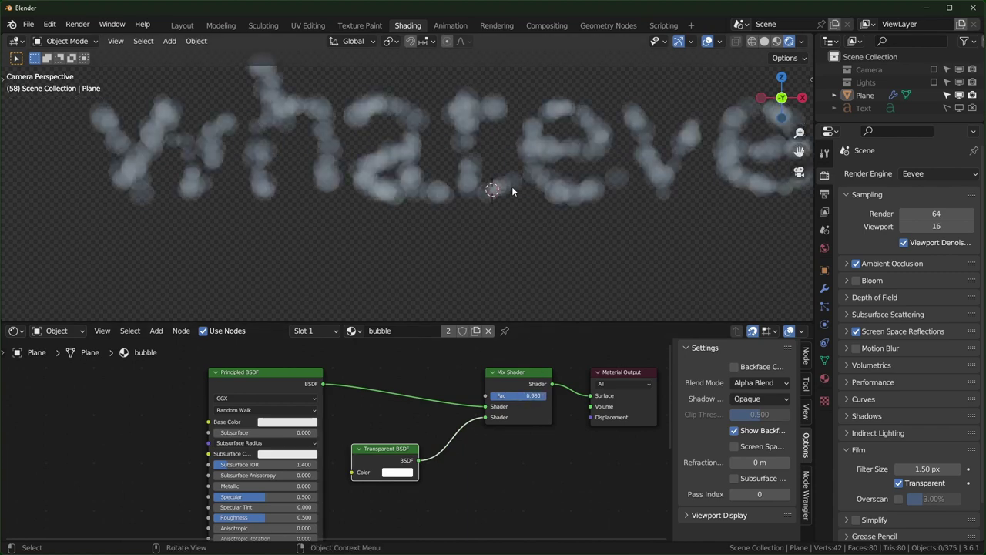
{"action": "middle_click_drag", "start_coordinate": [511, 187], "coordinate": [522, 264]}
{"action": "scroll", "coordinate": [482, 223], "scroll_direction": "up", "scroll_amount": 8}
{"action": "left_click_drag", "start_coordinate": [538, 398], "coordinate": [463, 398]}
- Add a Layer Weight node above the Principled BSDF and connect its Facing output to the Mix Shader's Fac input
{"action": "scroll", "coordinate": [366, 418], "scroll_direction": "down", "scroll_amount": 4}
{"action": "middle_click_drag", "start_coordinate": [410, 419], "coordinate": [411, 463]}
{"action": "scroll", "coordinate": [411, 463], "scroll_direction": "up", "scroll_amount": 2}
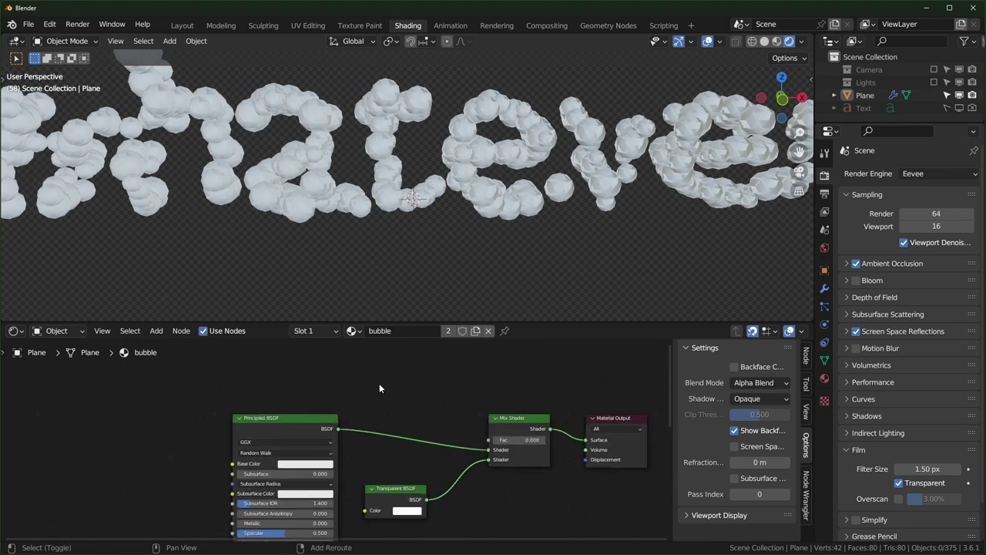
{"action": "key", "text": "shift+a"}
{"action": "type", "text": "layer"}
{"action": "key", "text": "Return"}
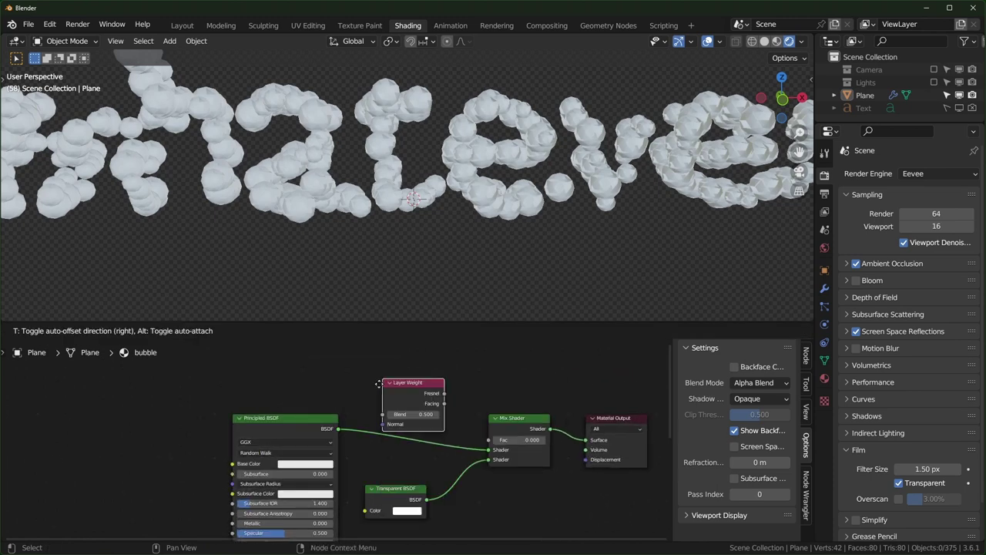
{"action": "left_click", "coordinate": [344, 359]}
{"action": "scroll", "coordinate": [394, 368], "scroll_direction": "up", "scroll_amount": 2}
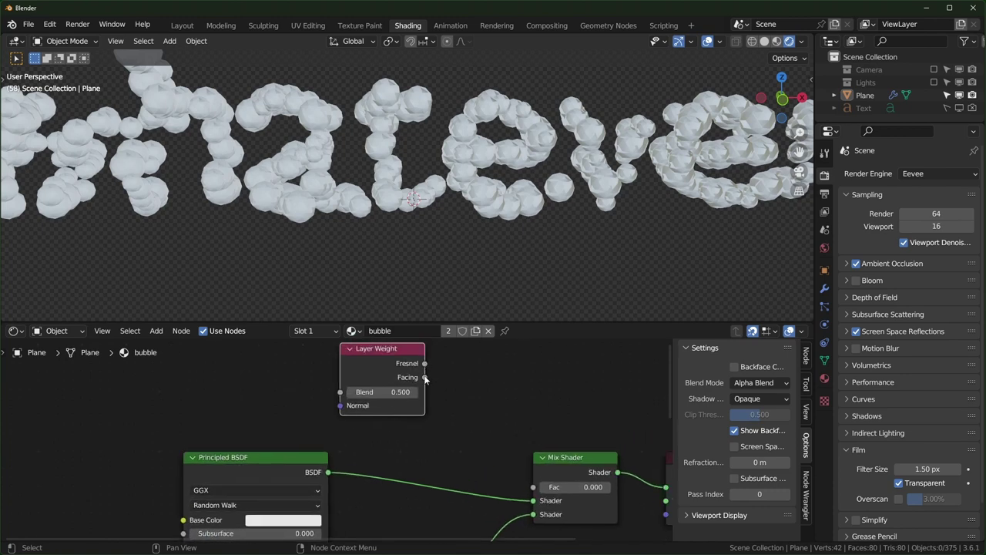
{"action": "left_click_drag", "start_coordinate": [425, 377], "coordinate": [533, 488]}
{"action": "scroll", "coordinate": [440, 398], "scroll_direction": "down", "scroll_amount": 3}
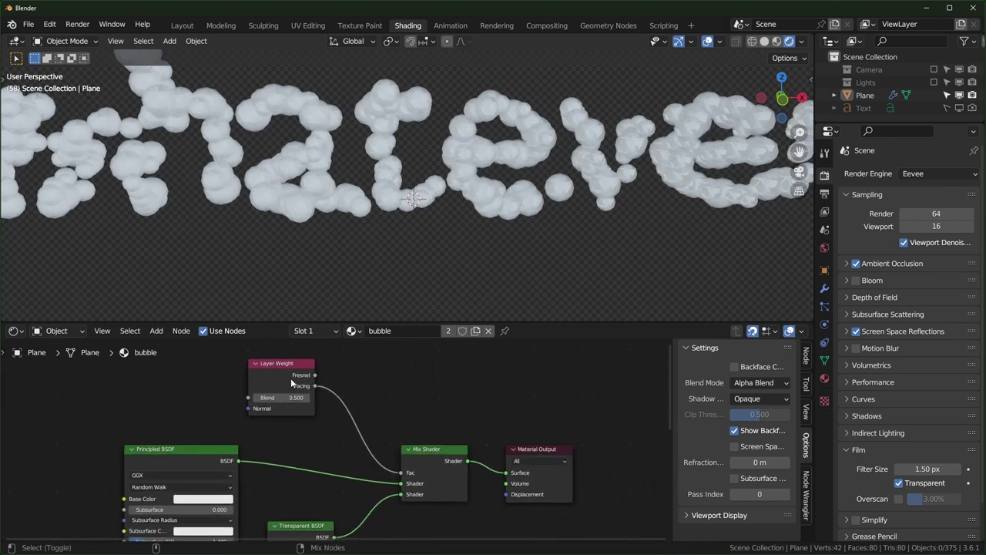
- Preview the Layer Weight node's Fresnel output and its Facing output on the bubbles up close
{"action": "left_click", "coordinate": [291, 378], "text": "ctrl+shift"}
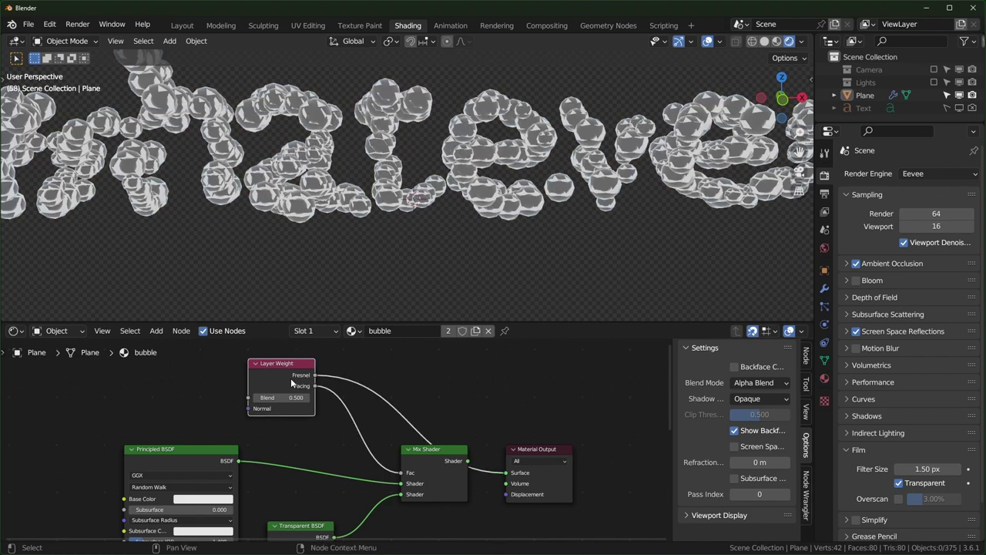
{"action": "scroll", "coordinate": [290, 377], "scroll_direction": "up", "scroll_amount": 2}
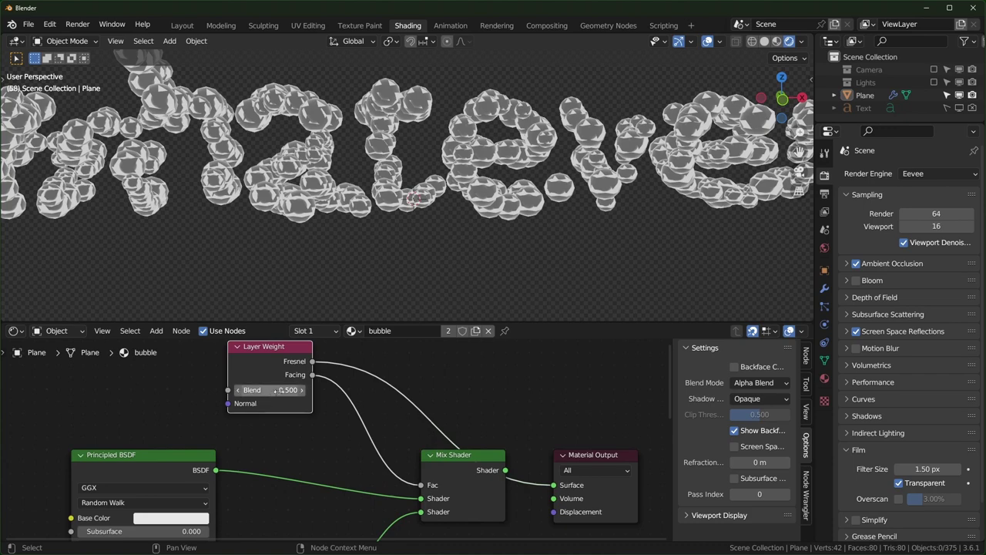
{"action": "middle_click_drag", "start_coordinate": [449, 442], "coordinate": [456, 434]}
{"action": "scroll", "coordinate": [527, 239], "scroll_direction": "up", "scroll_amount": 5}
{"action": "middle_click_drag", "start_coordinate": [527, 239], "coordinate": [505, 240]}
{"action": "middle_click_drag", "start_coordinate": [315, 373], "coordinate": [314, 397]}
{"action": "left_click", "coordinate": [313, 398], "text": "ctrl+shift"}
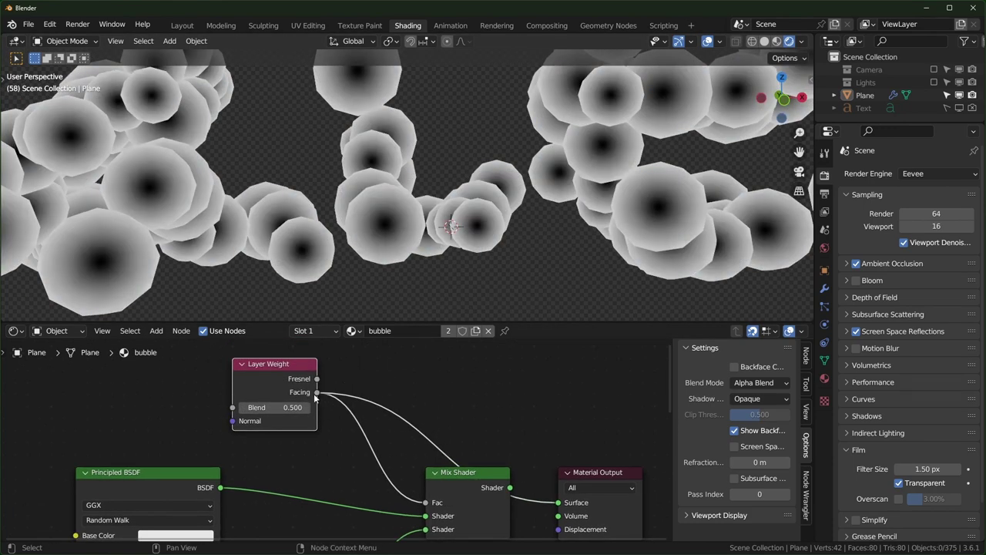
- Set the Layer Weight node's Blend to 0.100 and check the falloff on the bubbles
{"action": "middle_click_drag", "start_coordinate": [538, 428], "coordinate": [549, 416]}
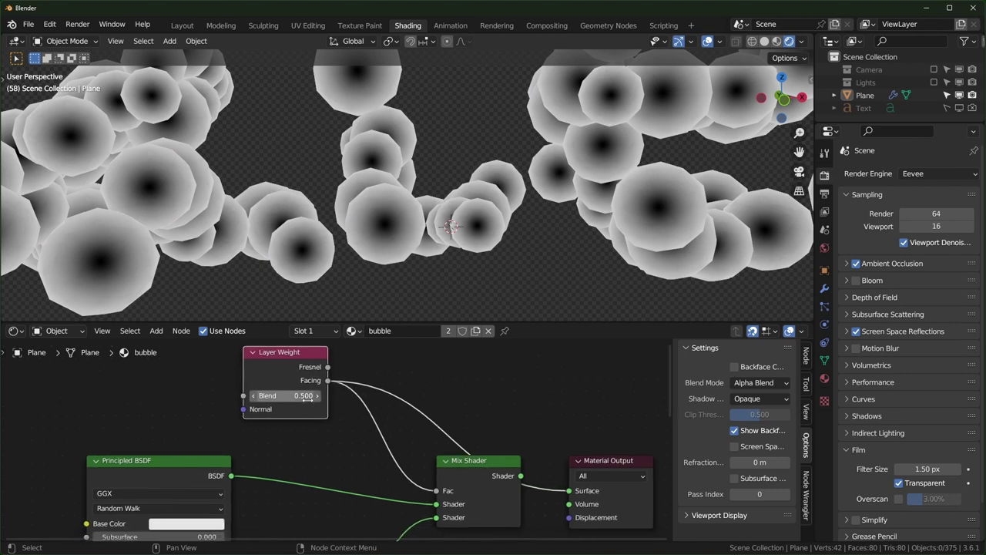
{"action": "left_click_drag", "start_coordinate": [305, 396], "coordinate": [253, 395], "text": "shift"}
{"action": "middle_click_drag", "start_coordinate": [456, 107], "coordinate": [484, 214]}
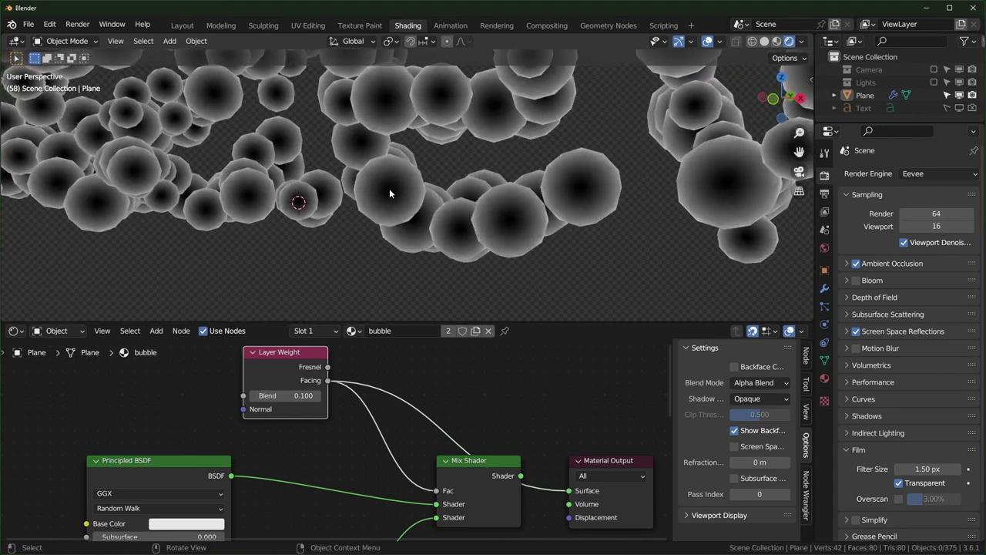
- Reconnect the Mix Shader's output to the Material Output's Surface input and check the bubbles
{"action": "middle_click_drag", "start_coordinate": [442, 416], "coordinate": [450, 380]}
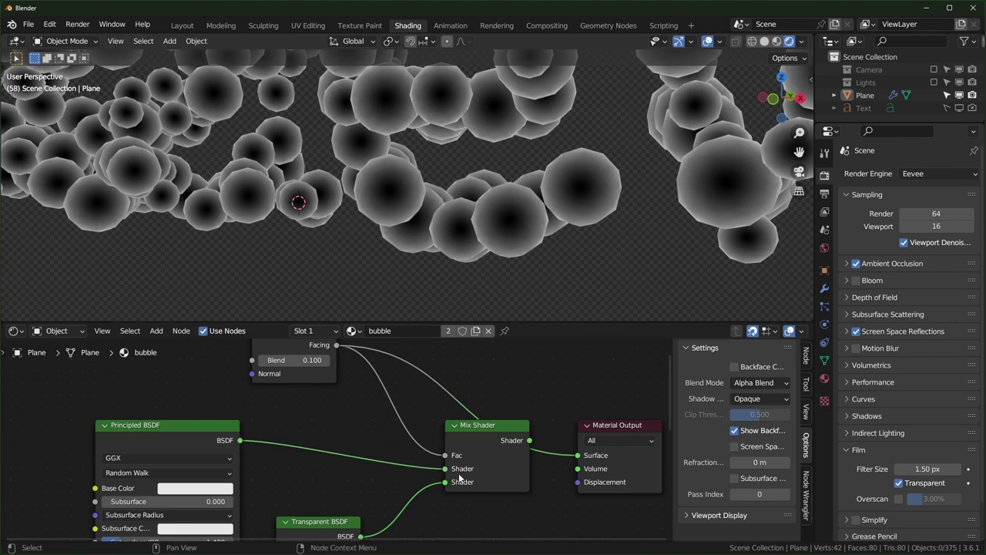
{"action": "left_click_drag", "start_coordinate": [444, 482], "coordinate": [445, 486]}
{"action": "middle_click_drag", "start_coordinate": [524, 447], "coordinate": [485, 445]}
{"action": "mouse_move", "coordinate": [490, 440]}
{"action": "left_mouse_down"}
{"action": "mouse_move", "coordinate": [521, 359]}
{"action": "mouse_move", "coordinate": [542, 467]}
{"action": "left_mouse_up"}
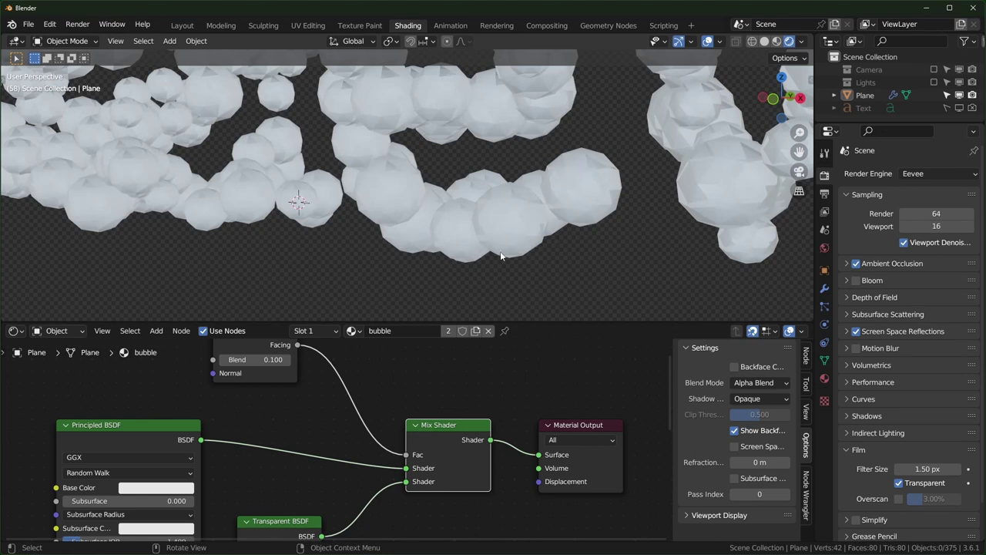
{"action": "middle_click_drag", "start_coordinate": [501, 256], "coordinate": [560, 278]}
{"action": "scroll", "coordinate": [563, 251], "scroll_direction": "down", "scroll_amount": 2}
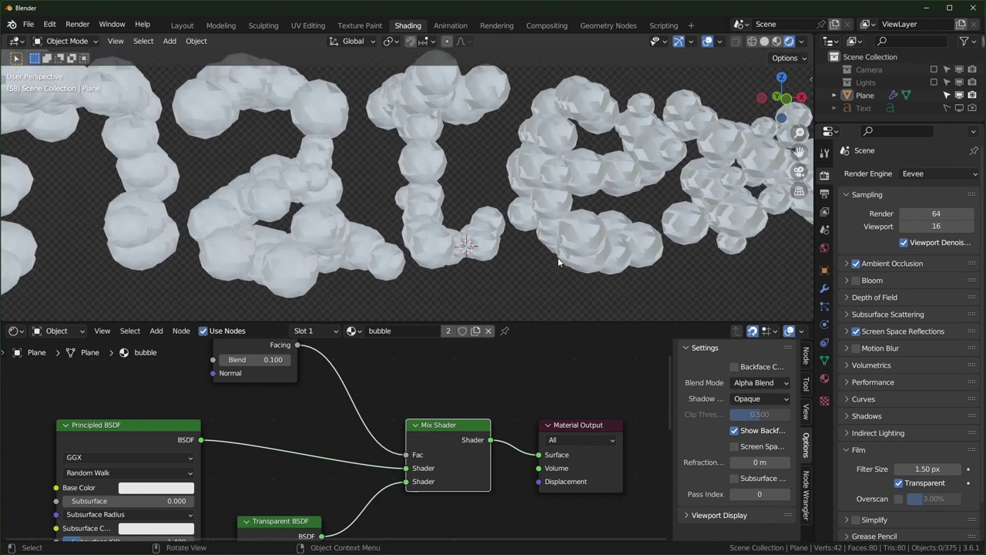
- Swap the two shader inputs of the Mix Shader
{"action": "middle_click_drag", "start_coordinate": [412, 425], "coordinate": [453, 455]}
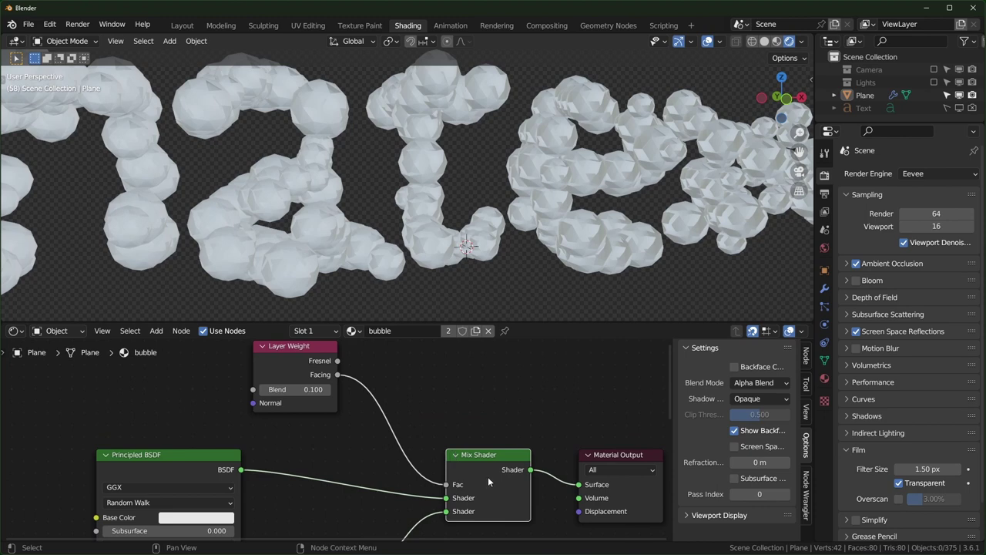
{"action": "key", "text": "alt+s"}
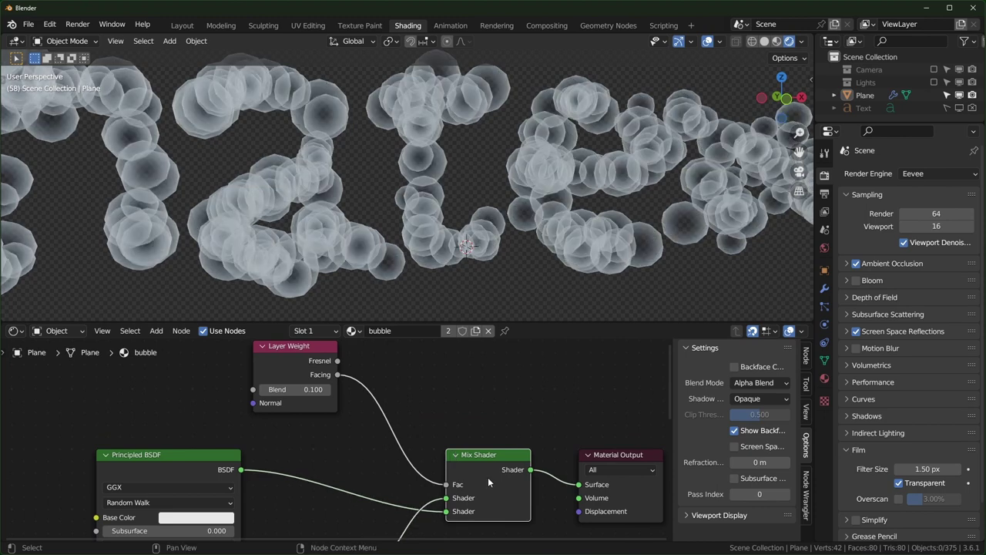
{"action": "middle_click_drag", "start_coordinate": [488, 481], "coordinate": [480, 436]}
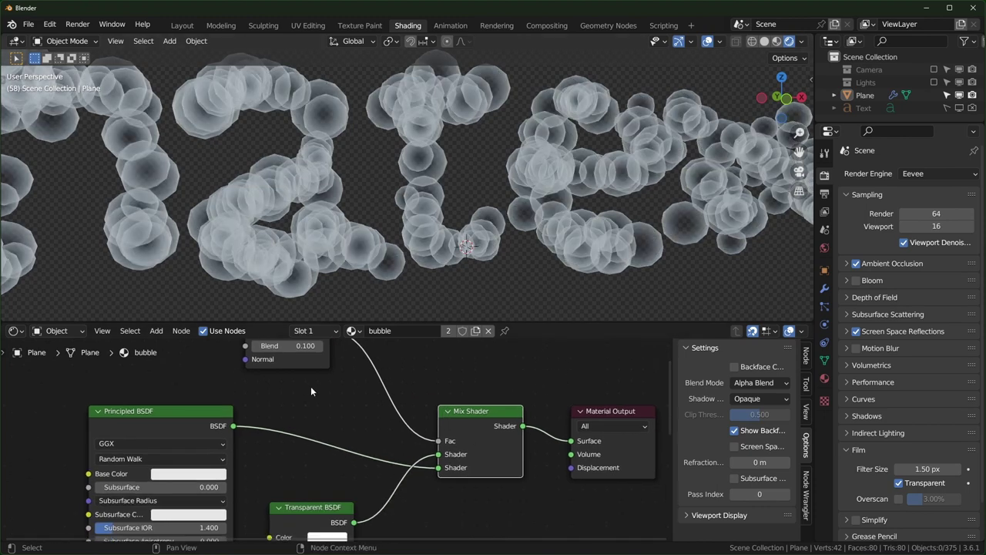
- Preview the Layer Weight node's Facing output with the lowered Blend value
{"action": "middle_click_drag", "start_coordinate": [311, 387], "coordinate": [326, 437]}
{"action": "left_click", "coordinate": [312, 366], "text": "ctrl+shift"}
{"action": "left_click", "coordinate": [312, 366], "text": "ctrl+shift"}
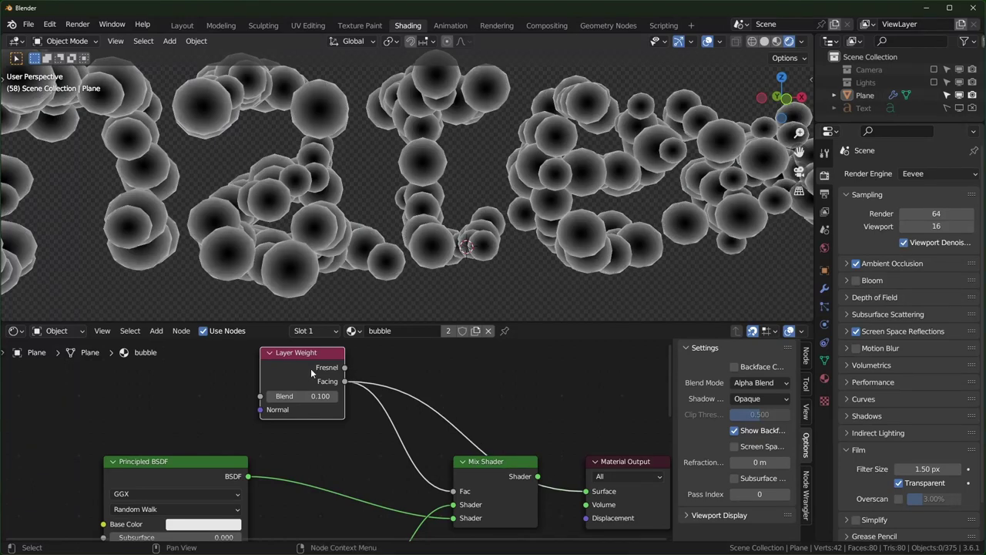
- Arrange the Transparent BSDF above the Principled BSDF and route the Mix Shader back to the Material Output
{"action": "middle_click_drag", "start_coordinate": [420, 464], "coordinate": [420, 453]}
{"action": "scroll", "coordinate": [419, 454], "scroll_direction": "down", "scroll_amount": 1}
{"action": "left_click_drag", "start_coordinate": [349, 495], "coordinate": [360, 402]}
{"action": "left_click_drag", "start_coordinate": [218, 417], "coordinate": [338, 474]}
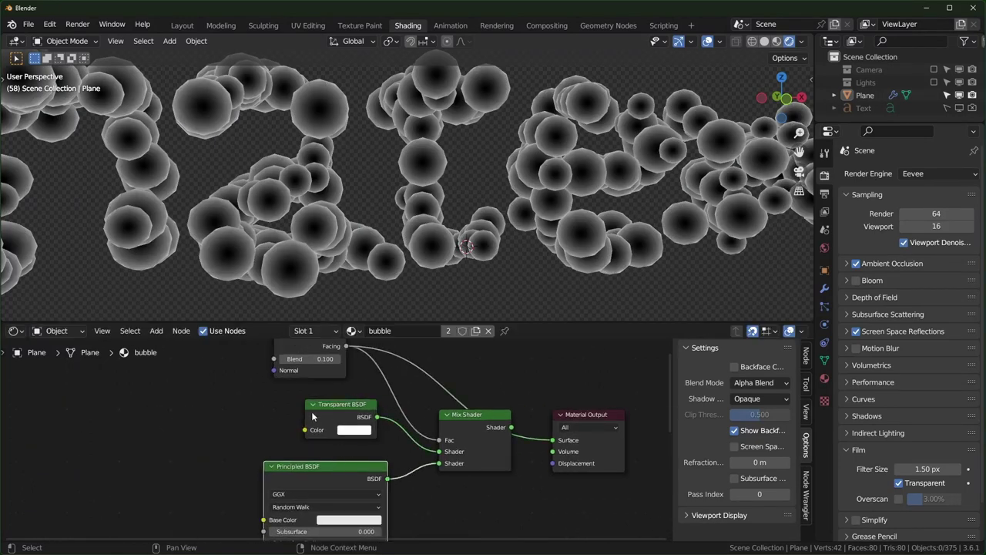
{"action": "left_click_drag", "start_coordinate": [252, 414], "coordinate": [322, 477]}
{"action": "left_click", "coordinate": [426, 388]}
{"action": "left_click", "coordinate": [465, 423]}
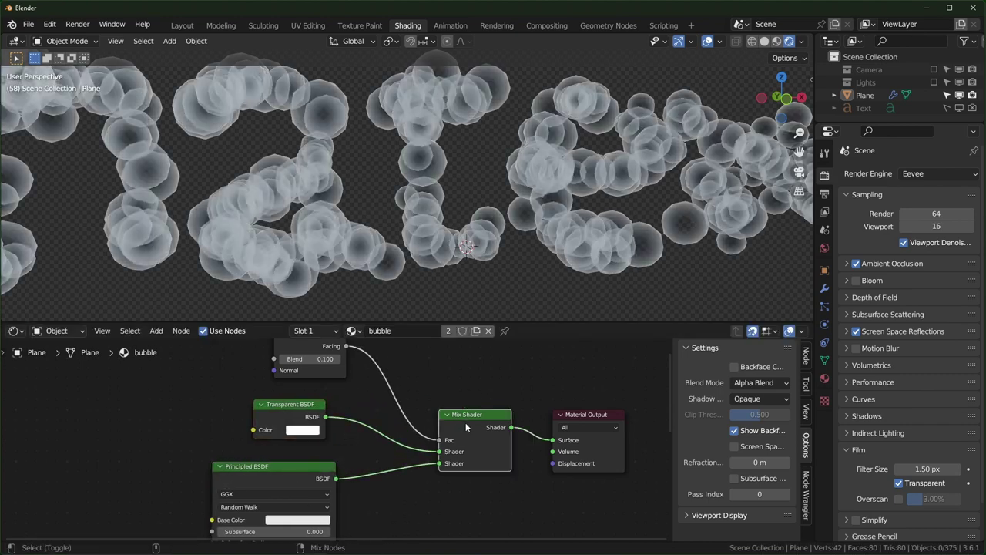
{"action": "scroll", "coordinate": [606, 224], "scroll_direction": "up", "scroll_amount": 3}
{"action": "scroll", "coordinate": [597, 230], "scroll_direction": "down", "scroll_amount": 5}
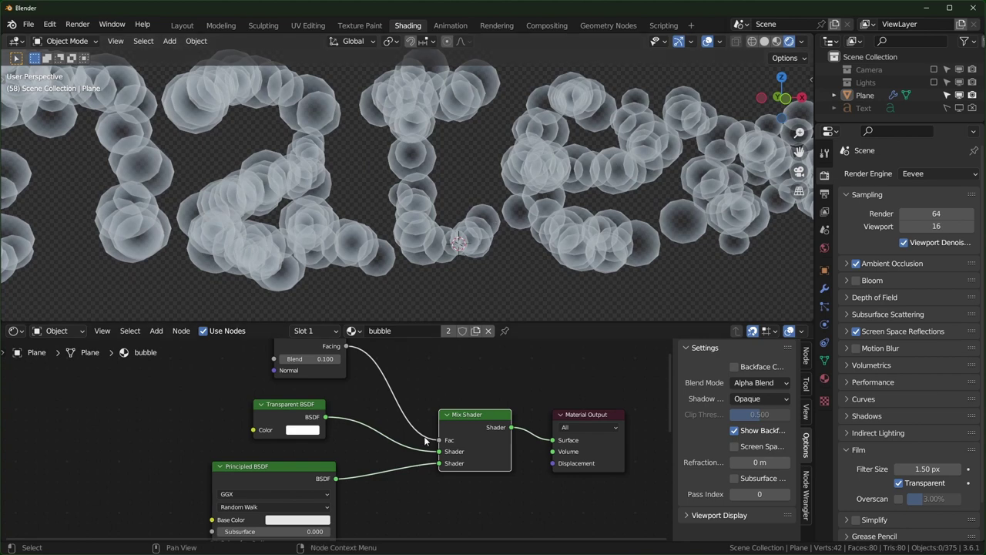
- Set the Principled BSDF's Metallic to 1.000, Roughness to 0.000 and Specular to 1.000
{"action": "middle_click_drag", "start_coordinate": [290, 409], "coordinate": [368, 360]}
{"action": "left_click_drag", "start_coordinate": [350, 358], "coordinate": [360, 369]}
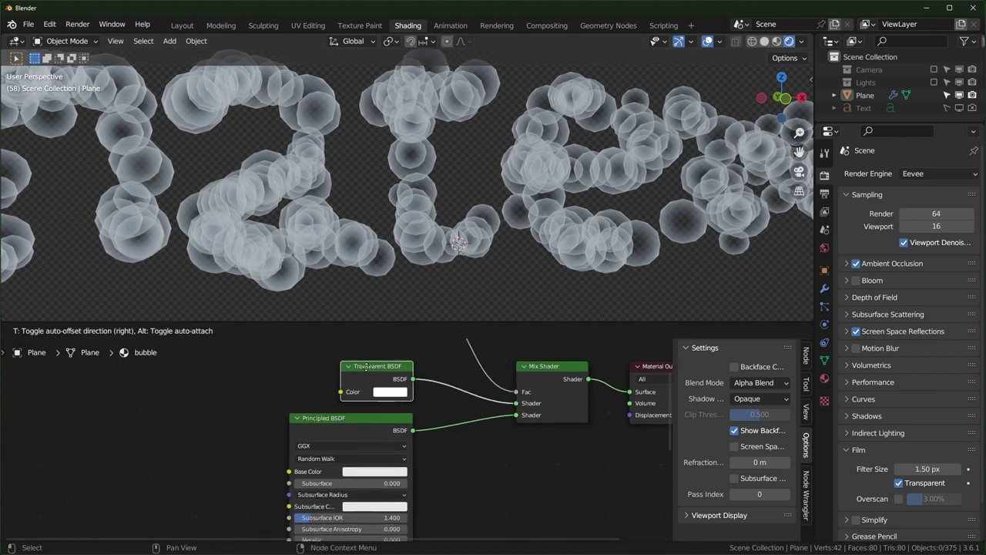
{"action": "middle_click_drag", "start_coordinate": [360, 417], "coordinate": [383, 331]}
{"action": "scroll", "coordinate": [392, 428], "scroll_direction": "up", "scroll_amount": 2}
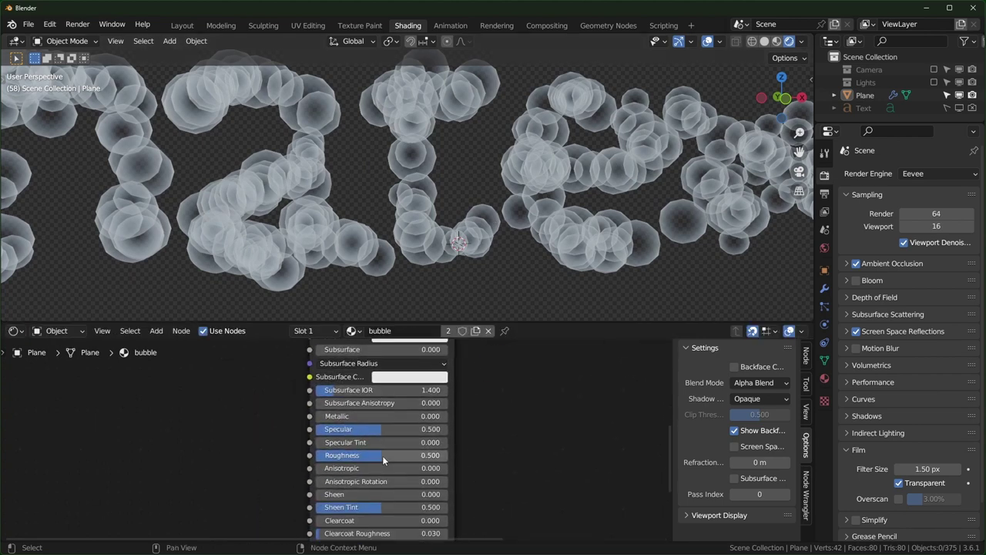
{"action": "left_click_drag", "start_coordinate": [345, 415], "coordinate": [448, 416]}
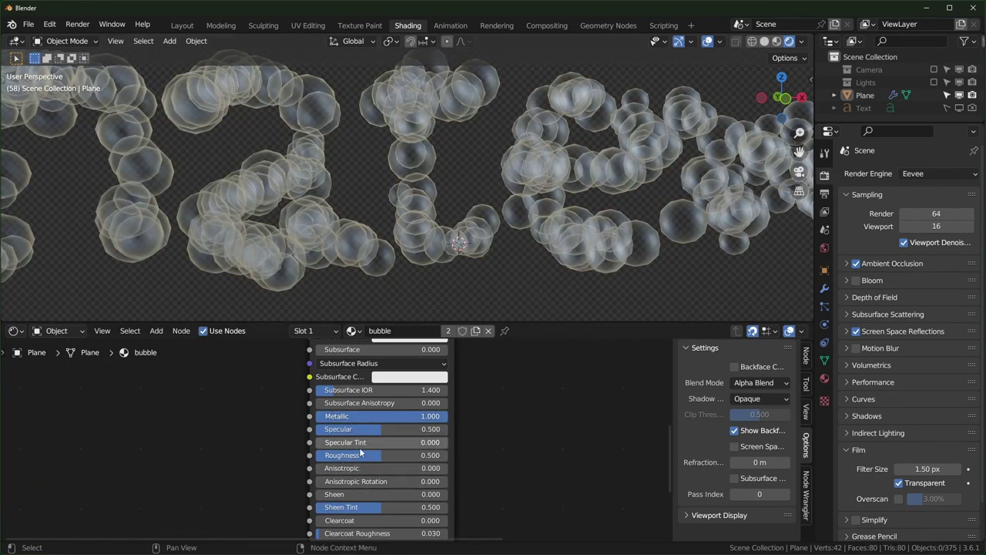
{"action": "left_click_drag", "start_coordinate": [380, 454], "coordinate": [316, 454]}
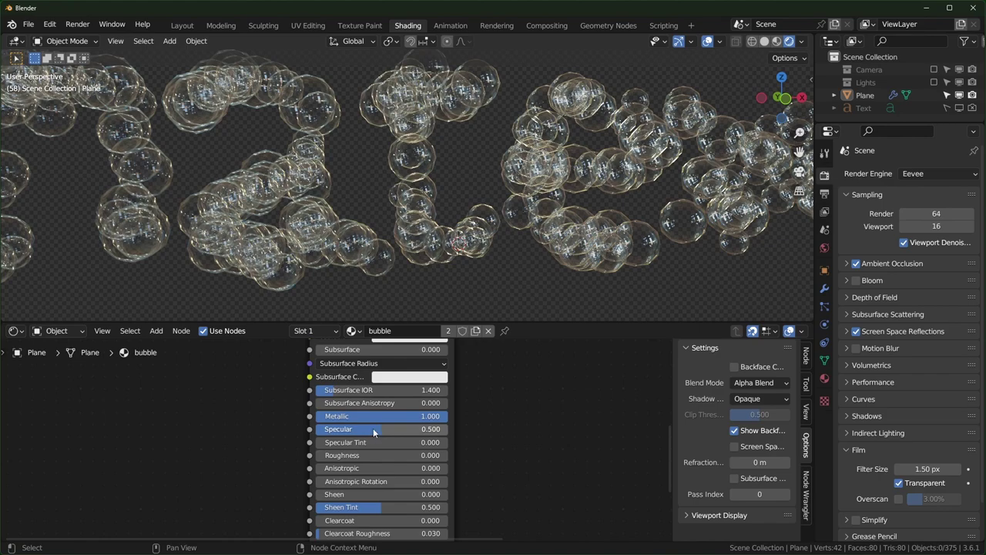
{"action": "left_click_drag", "start_coordinate": [374, 430], "coordinate": [446, 430]}
- Turn off the transparent film background and examine the bubble text against the environment image from several angles
{"action": "scroll", "coordinate": [460, 183], "scroll_direction": "down", "scroll_amount": 3}
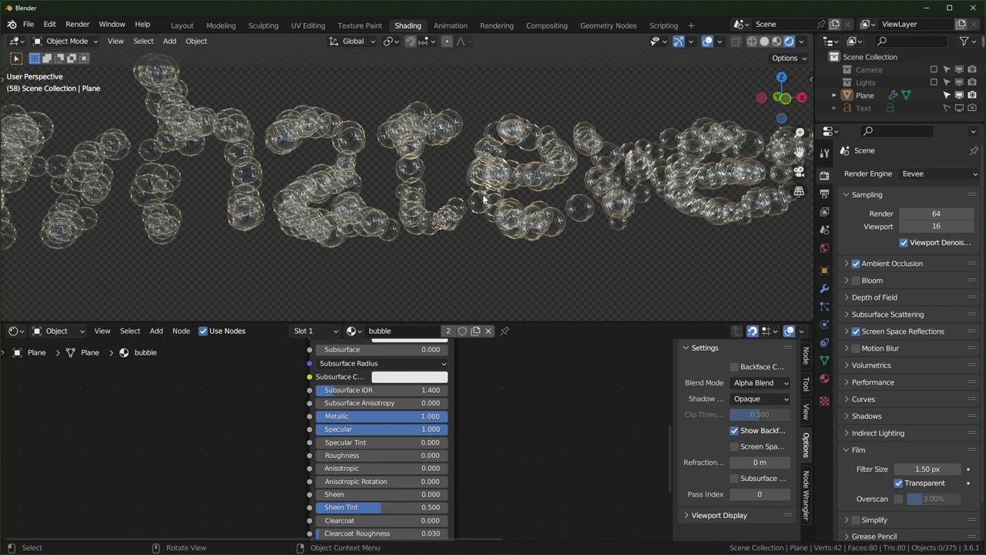
{"action": "middle_click_drag", "start_coordinate": [484, 199], "coordinate": [410, 130]}
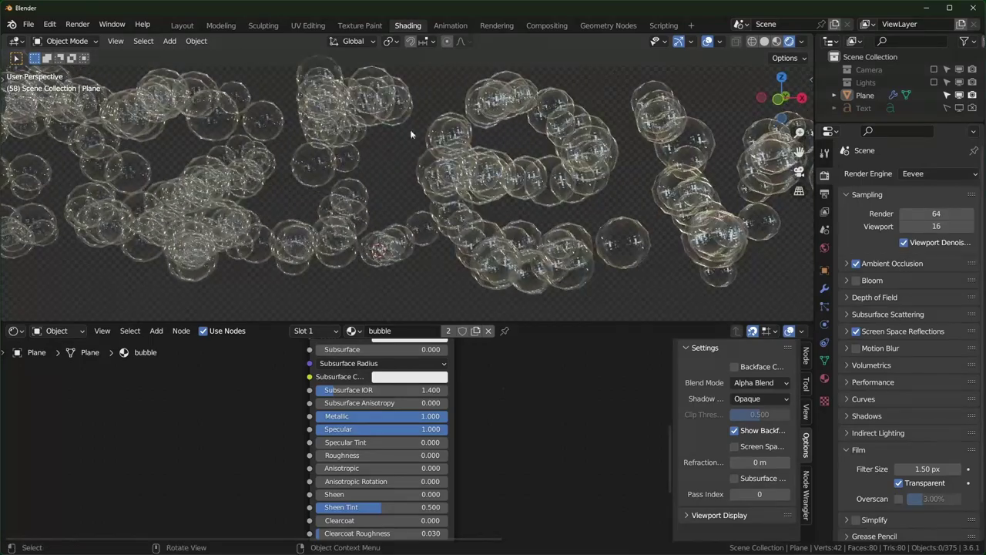
{"action": "scroll", "coordinate": [652, 206], "scroll_direction": "down", "scroll_amount": 5}
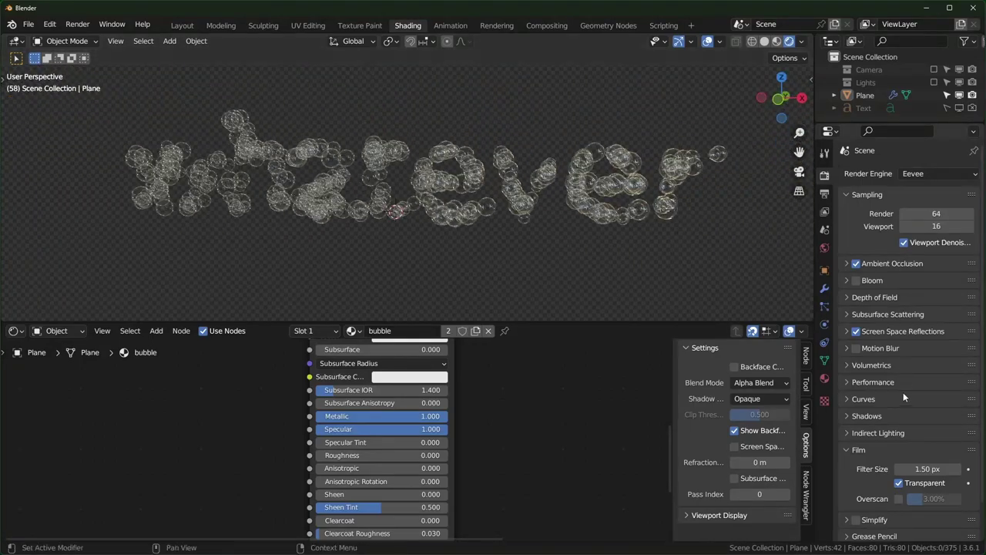
{"action": "left_click", "coordinate": [899, 482]}
{"action": "middle_click_drag", "start_coordinate": [683, 316], "coordinate": [246, 163]}
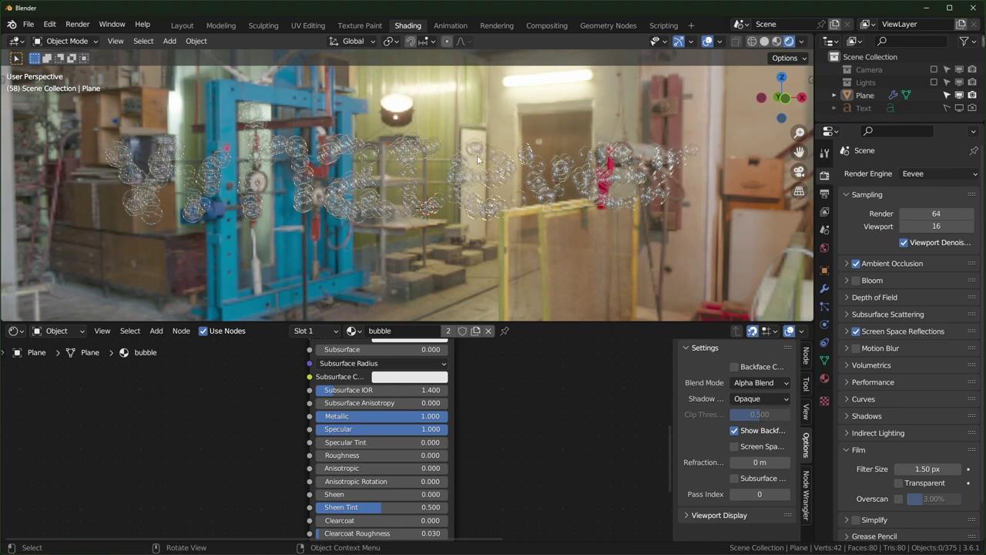
{"action": "middle_click_drag", "start_coordinate": [595, 220], "coordinate": [552, 198]}
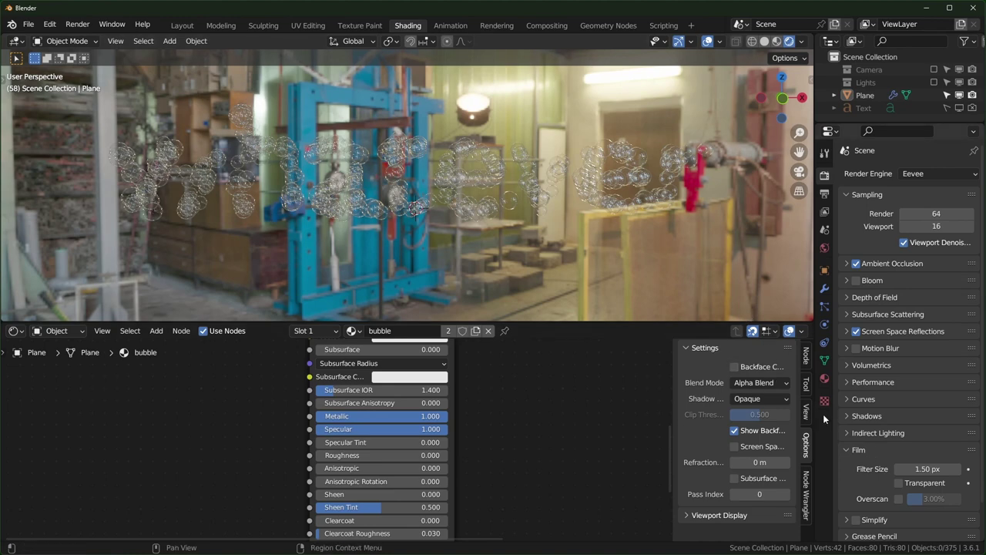
- Replace the world's environment image with evening_meadow_2k.hdr from the __HDRs folder inside blender\__Materials_HDRI
{"action": "left_click", "coordinate": [824, 377]}
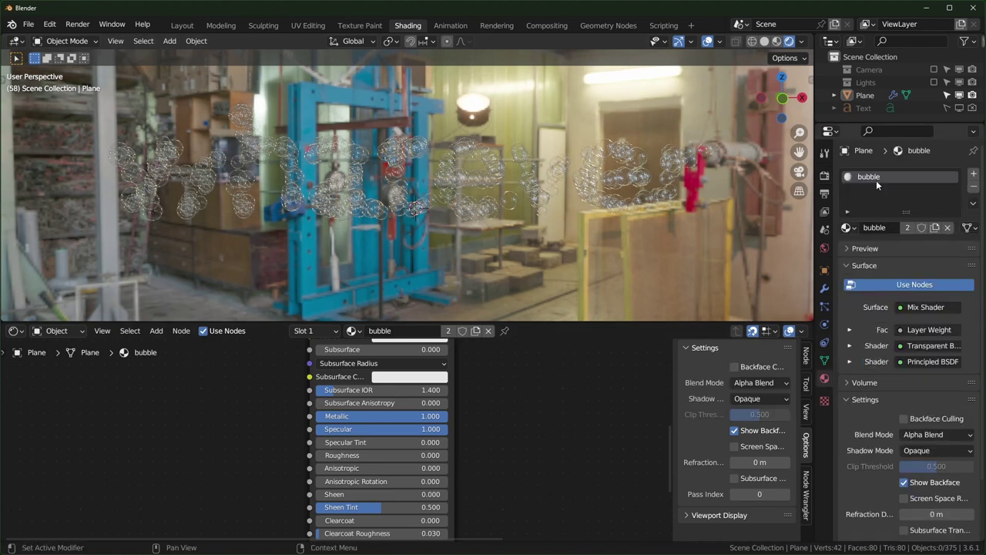
{"action": "left_click", "coordinate": [824, 249]}
{"action": "left_click", "coordinate": [849, 260]}
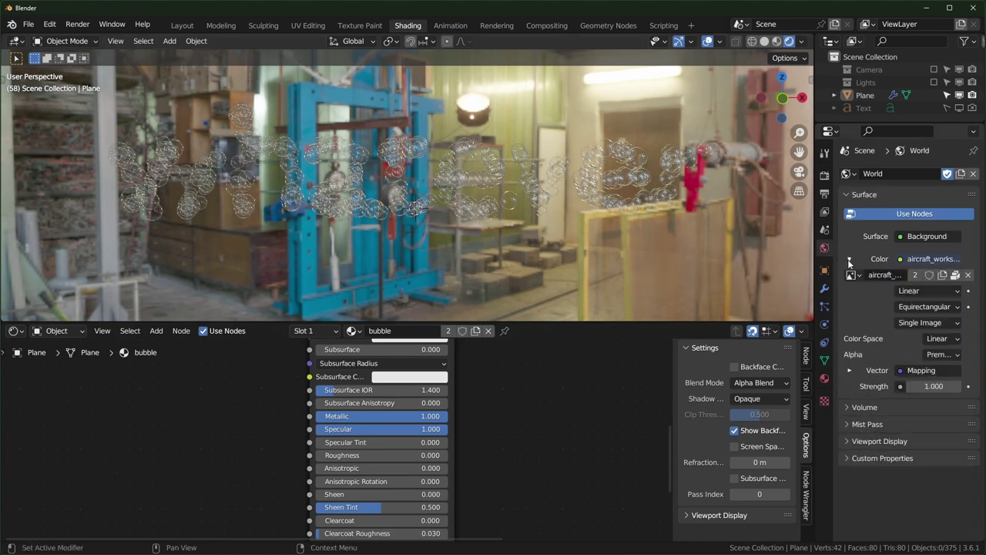
{"action": "left_click", "coordinate": [969, 275]}
{"action": "left_click", "coordinate": [953, 275]}
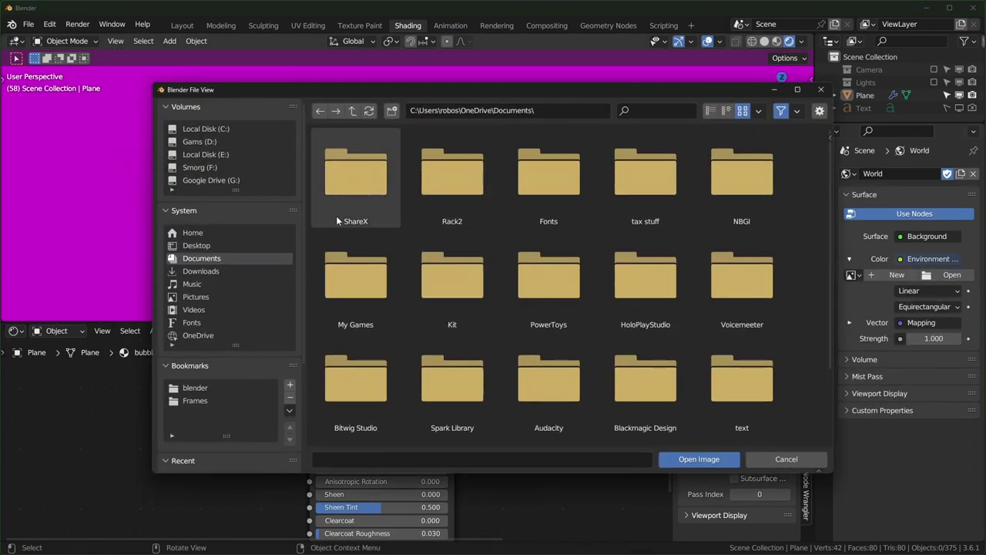
{"action": "left_click", "coordinate": [218, 386]}
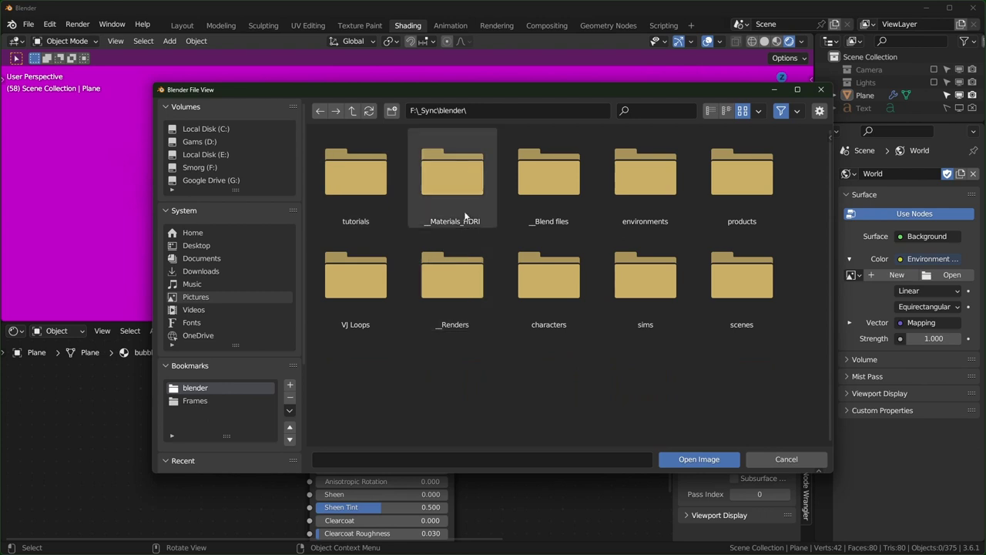
{"action": "double_click", "coordinate": [462, 173]}
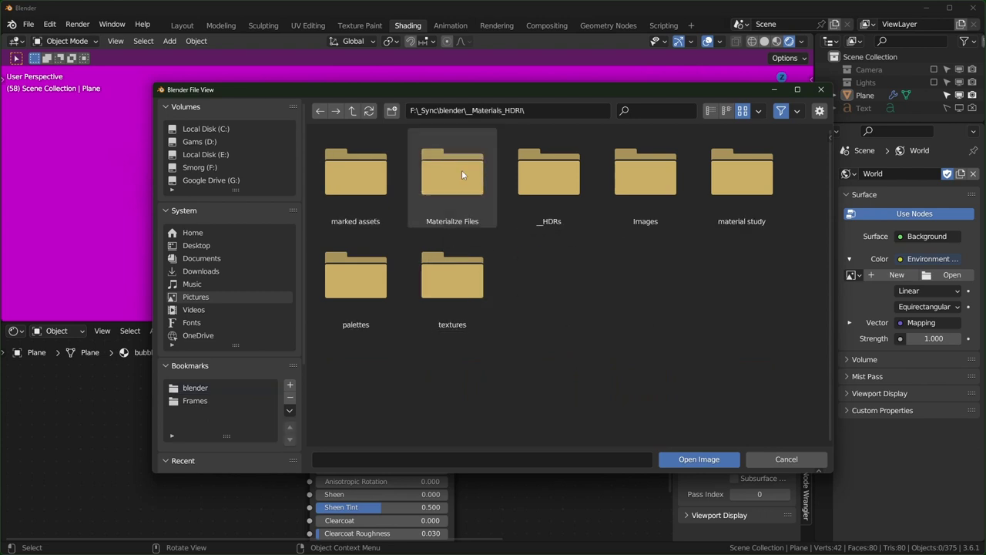
{"action": "double_click", "coordinate": [563, 177]}
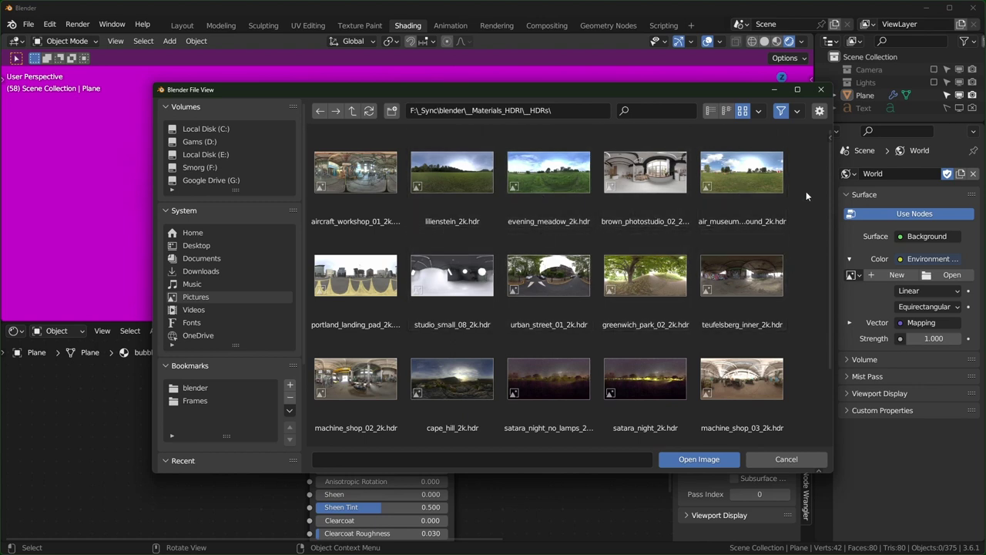
{"action": "left_click", "coordinate": [562, 177]}
{"action": "left_click", "coordinate": [699, 457]}
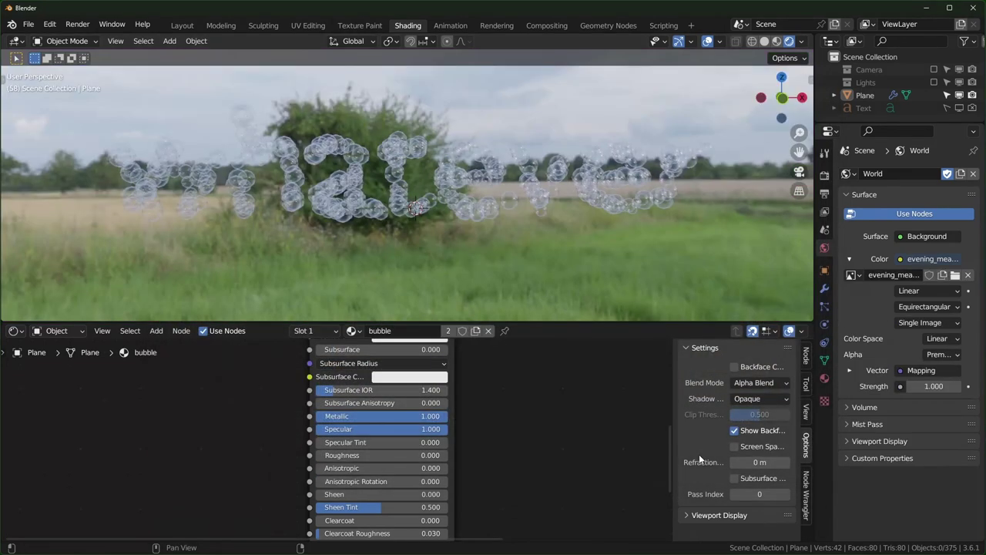
- Turn on the transparent film background and set the world environment strength to 0.290
{"action": "left_click", "coordinate": [825, 289]}
{"action": "left_click", "coordinate": [826, 177]}
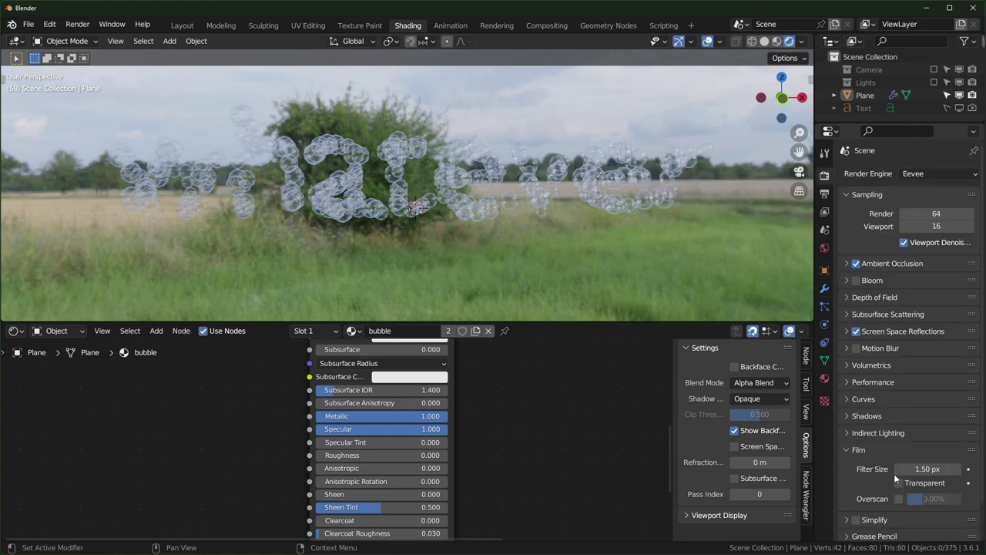
{"action": "left_click", "coordinate": [898, 484]}
{"action": "scroll", "coordinate": [529, 223], "scroll_direction": "up", "scroll_amount": 5}
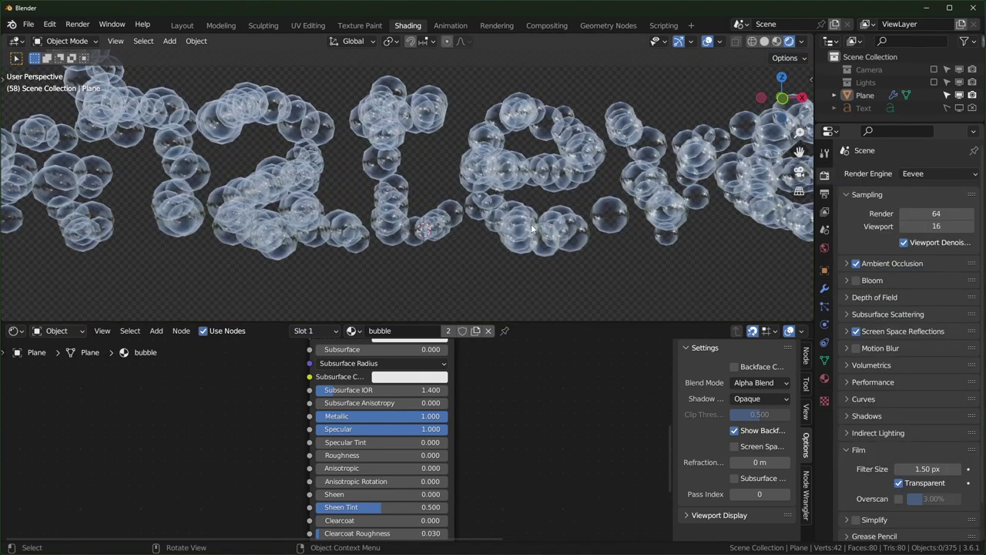
{"action": "left_click", "coordinate": [824, 248]}
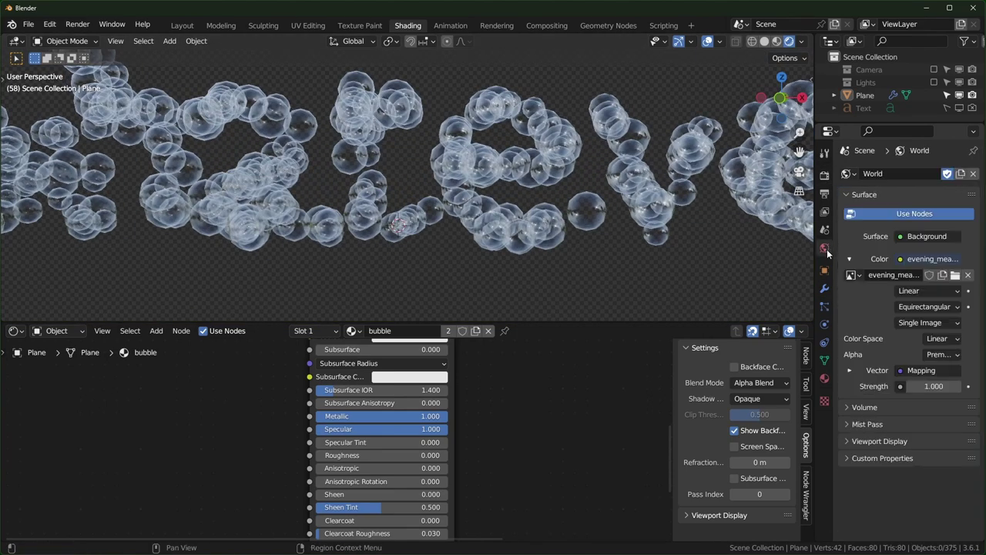
{"action": "left_click_drag", "start_coordinate": [935, 386], "coordinate": [900, 386]}
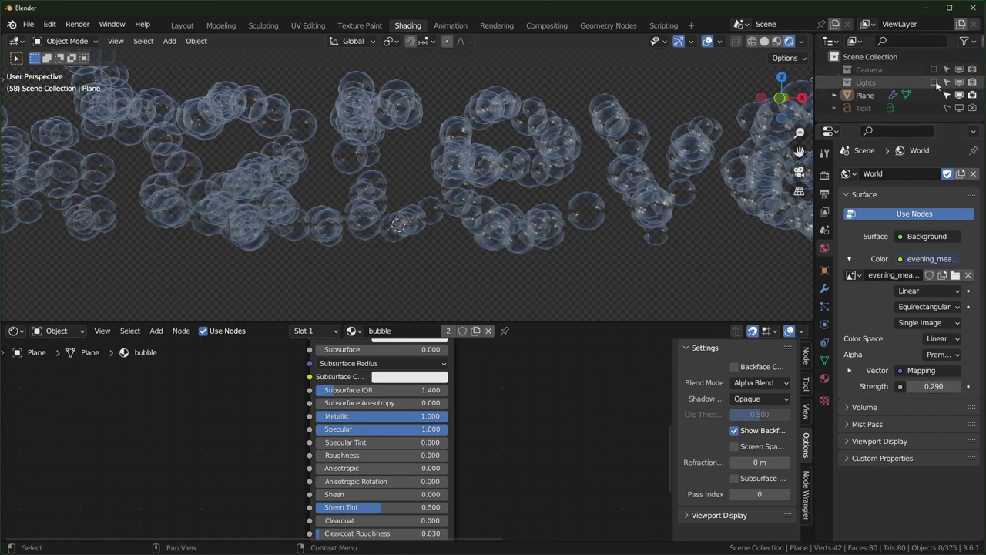
- Enable the Lights collection and check how its area light affects the bubble text
{"action": "left_click", "coordinate": [935, 81]}
{"action": "scroll", "coordinate": [436, 217], "scroll_direction": "up", "scroll_amount": 2}
{"action": "middle_click_drag", "start_coordinate": [435, 216], "coordinate": [459, 256]}
{"action": "scroll", "coordinate": [456, 228], "scroll_direction": "down", "scroll_amount": 7}
{"action": "scroll", "coordinate": [456, 232], "scroll_direction": "down", "scroll_amount": 3}
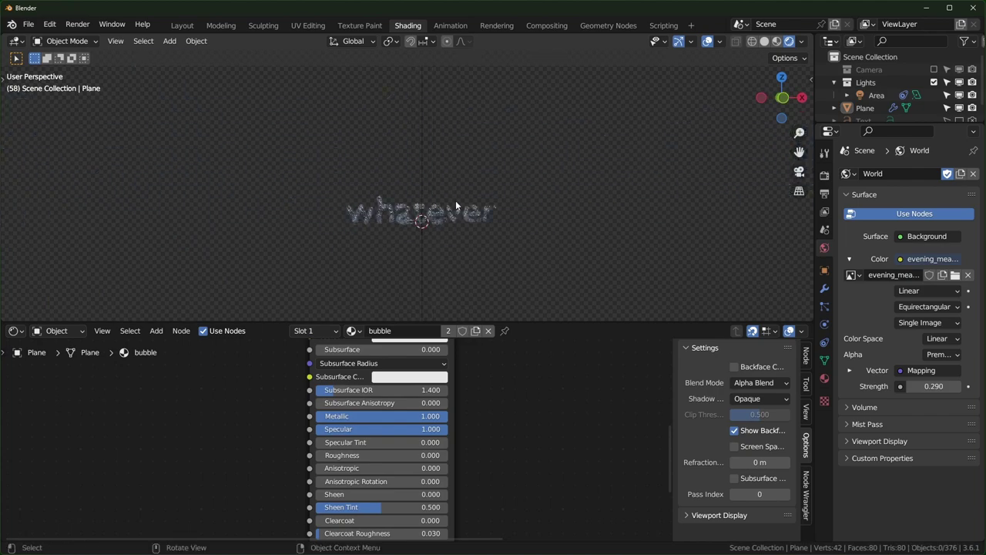
- Select the area light above the text and open its light properties for inspection
{"action": "middle_click_drag", "start_coordinate": [424, 81], "coordinate": [460, 205], "text": "shift"}
{"action": "left_click_drag", "start_coordinate": [408, 154], "coordinate": [528, 193]}
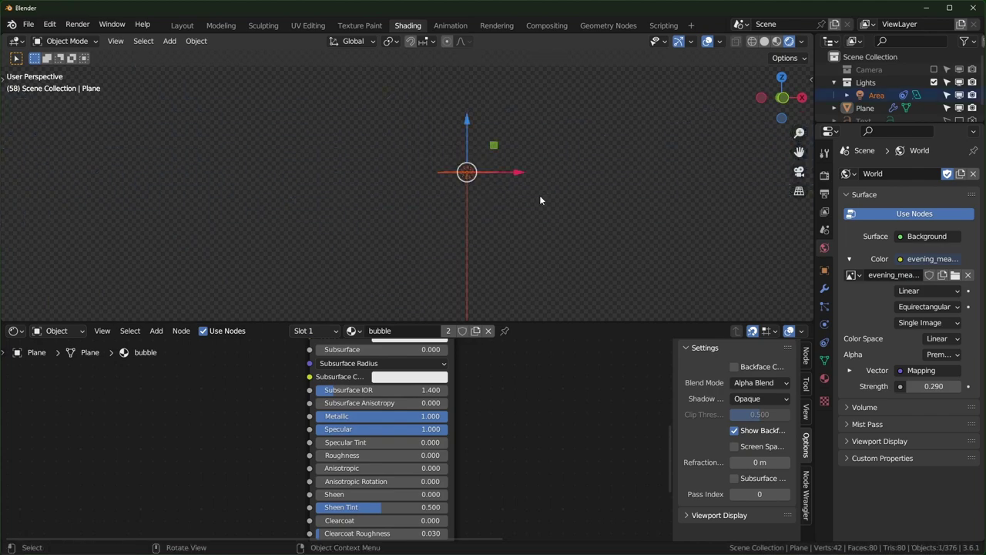
{"action": "middle_click_drag", "start_coordinate": [556, 201], "coordinate": [577, 241]}
{"action": "scroll", "coordinate": [578, 237], "scroll_direction": "up", "scroll_amount": 4}
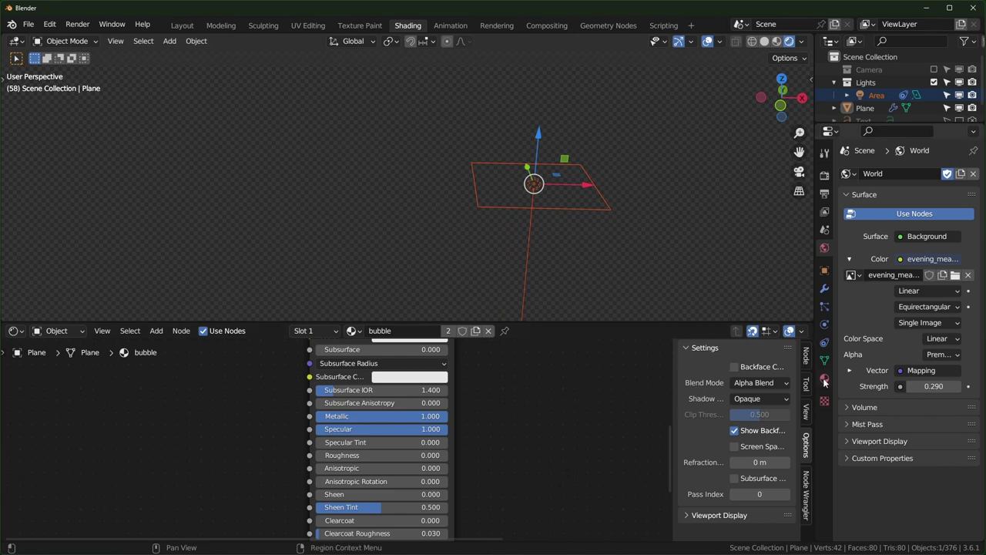
{"action": "left_click", "coordinate": [521, 175]}
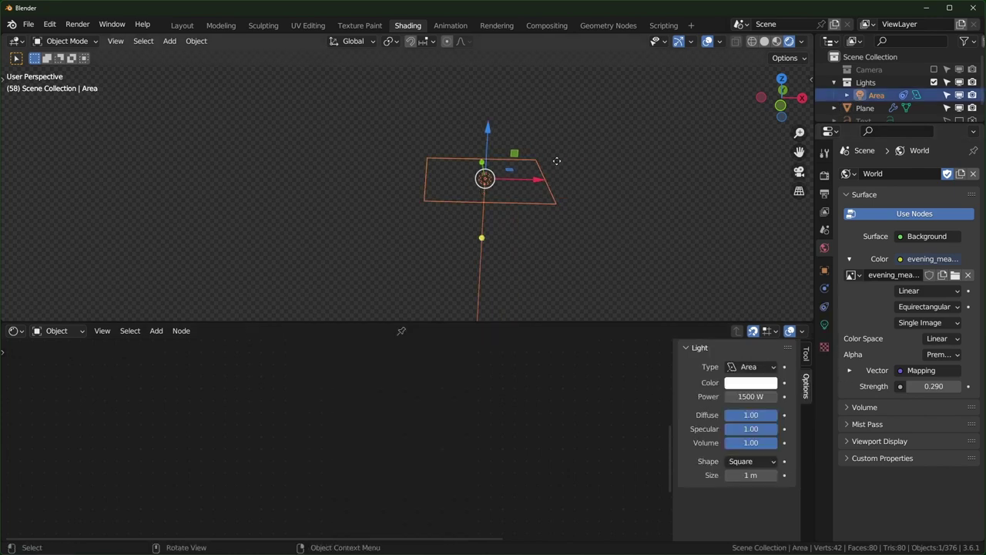
{"action": "left_click", "coordinate": [824, 325]}
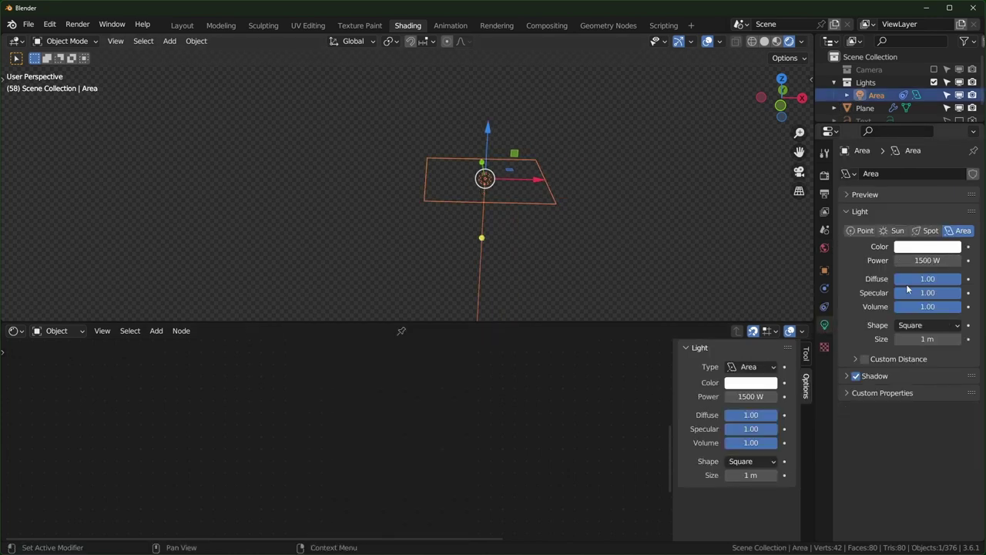
- Examine the lit bubble text on the Plane object through the scene camera
{"action": "left_click", "coordinate": [865, 108]}
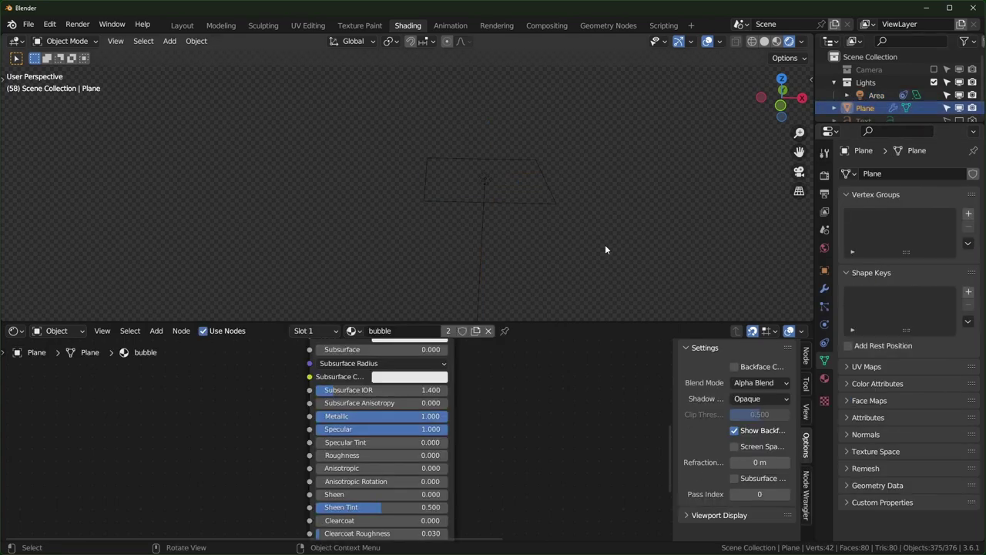
{"action": "key", "text": "KP_0"}
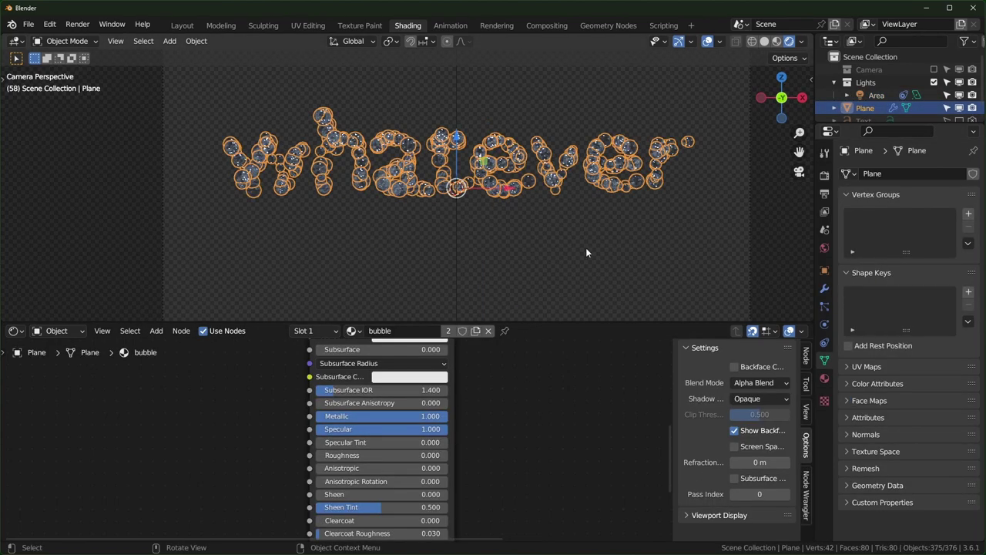
{"action": "left_click", "coordinate": [585, 248]}
{"action": "scroll", "coordinate": [586, 248], "scroll_direction": "up", "scroll_amount": 2}
{"action": "left_click_drag", "start_coordinate": [586, 248], "coordinate": [565, 293], "text": "shift"}
{"action": "scroll", "coordinate": [702, 272], "scroll_direction": "down", "scroll_amount": 2}
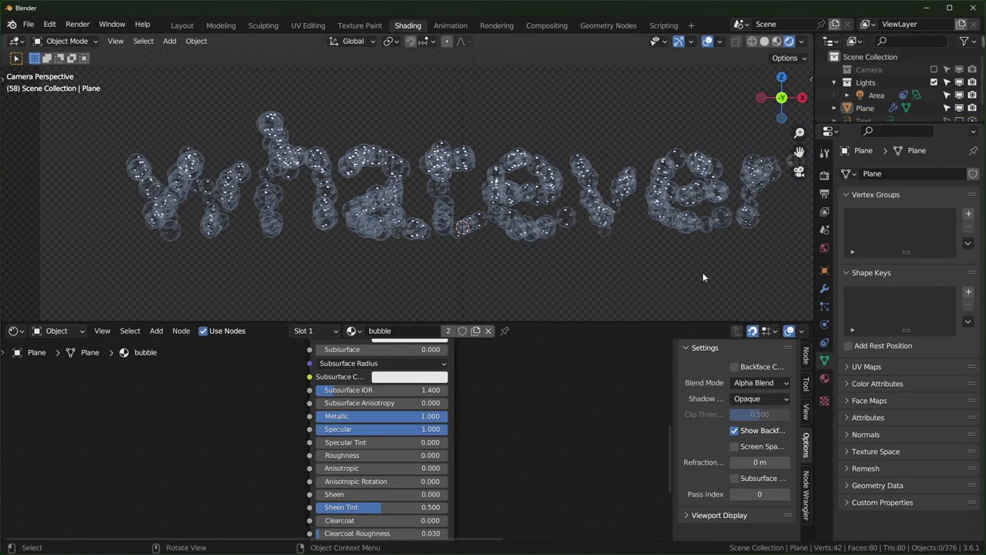
{"action": "middle_click_drag", "start_coordinate": [693, 270], "coordinate": [653, 245], "text": "shift"}
{"action": "scroll", "coordinate": [671, 253], "scroll_direction": "down", "scroll_amount": 1}
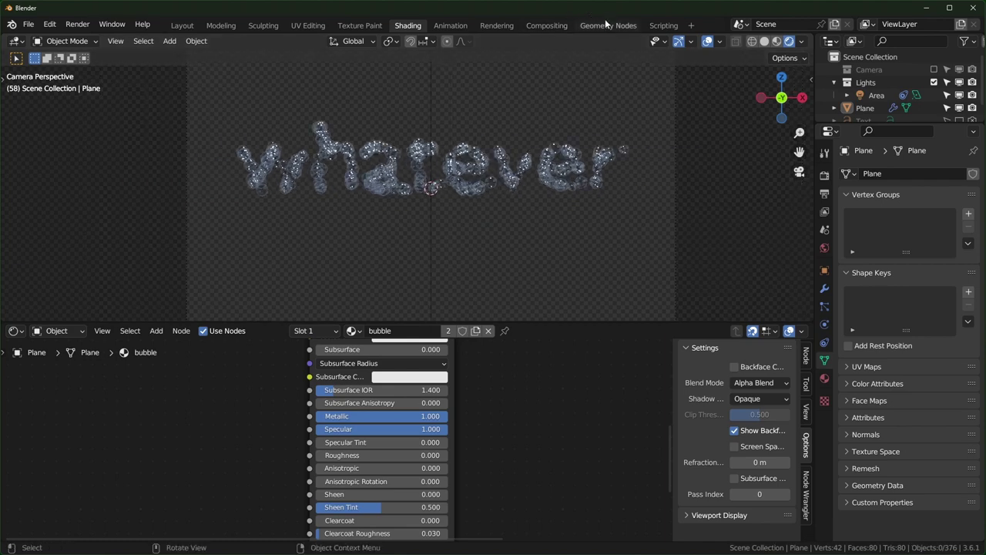
- In the Geometry Nodes workspace, show the viewport in rendered shading and set the Distribute Points on Faces density to 213.700
{"action": "left_click", "coordinate": [609, 25]}
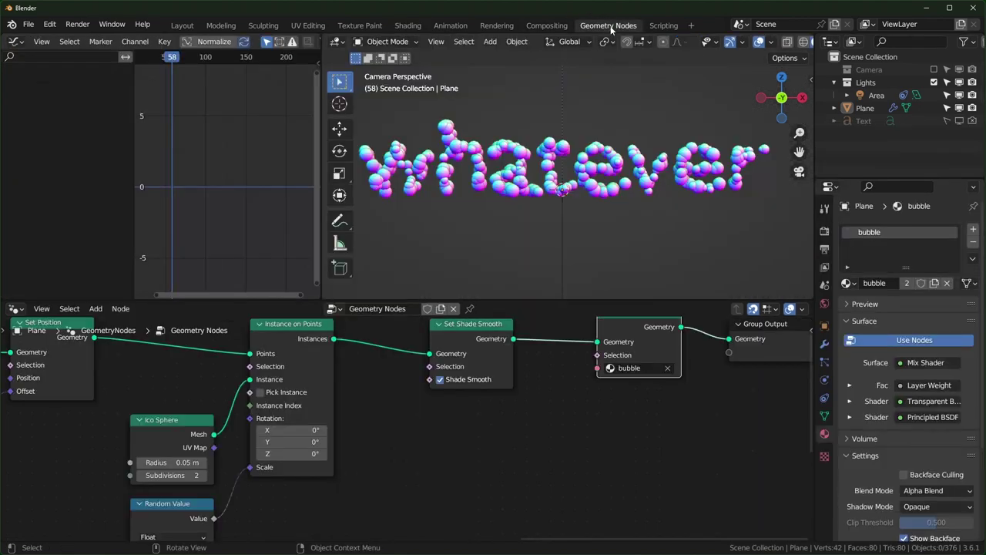
{"action": "middle_click_drag", "start_coordinate": [241, 399], "coordinate": [461, 424]}
{"action": "middle_click_drag", "start_coordinate": [332, 430], "coordinate": [773, 420]}
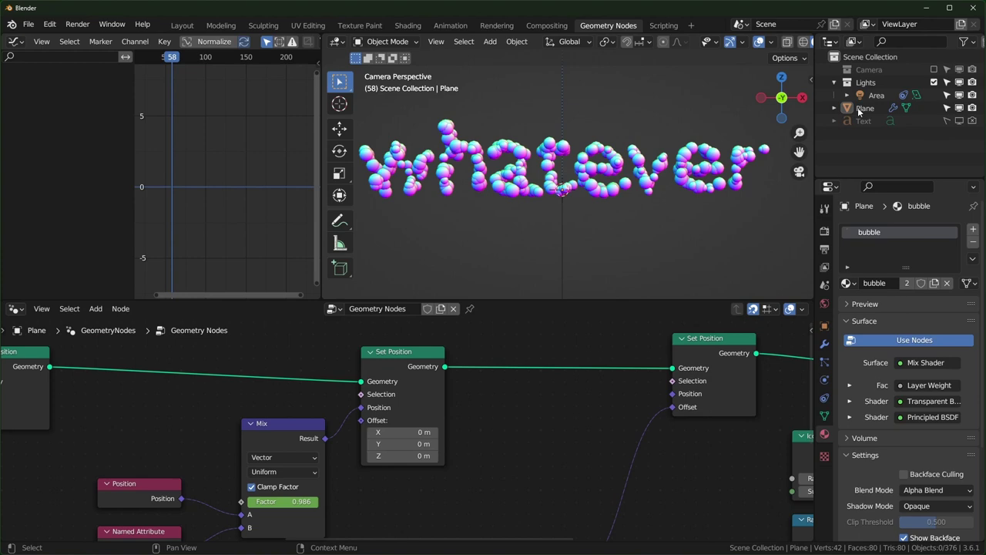
{"action": "left_click", "coordinate": [789, 41]}
{"action": "mouse_move", "coordinate": [40, 485]}
{"action": "middle_mouse_down"}
{"action": "mouse_move", "coordinate": [554, 463]}
{"action": "mouse_move", "coordinate": [455, 471]}
{"action": "middle_mouse_up"}
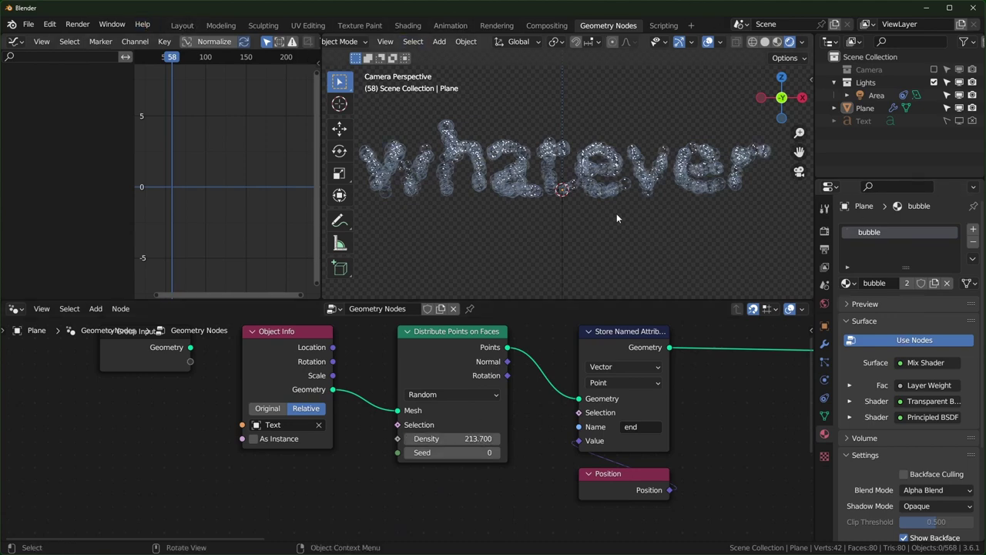
- Hide the viewport overlays and gizmos and play the bubble animation in a maximized viewport
{"action": "key", "text": "ctrl+space"}
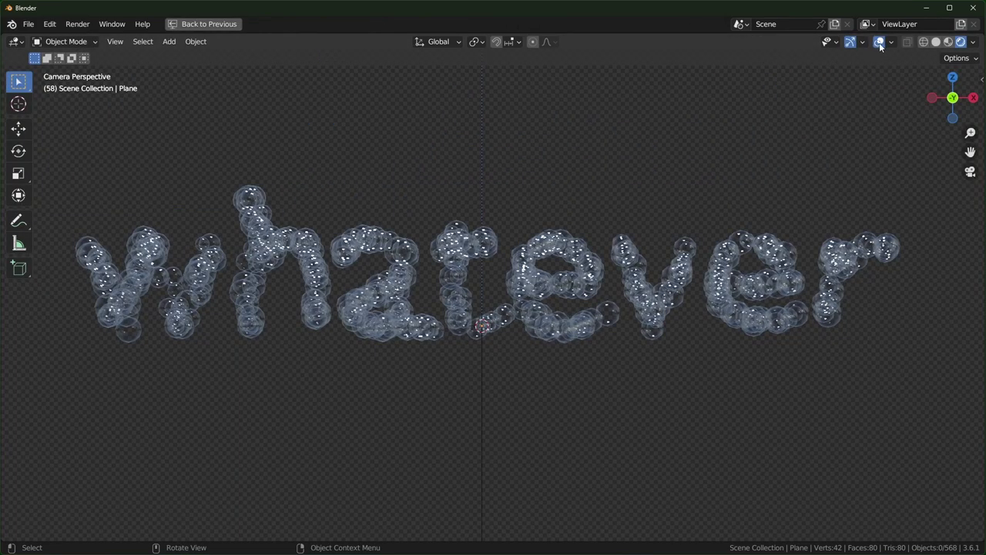
{"action": "key", "text": "space"}
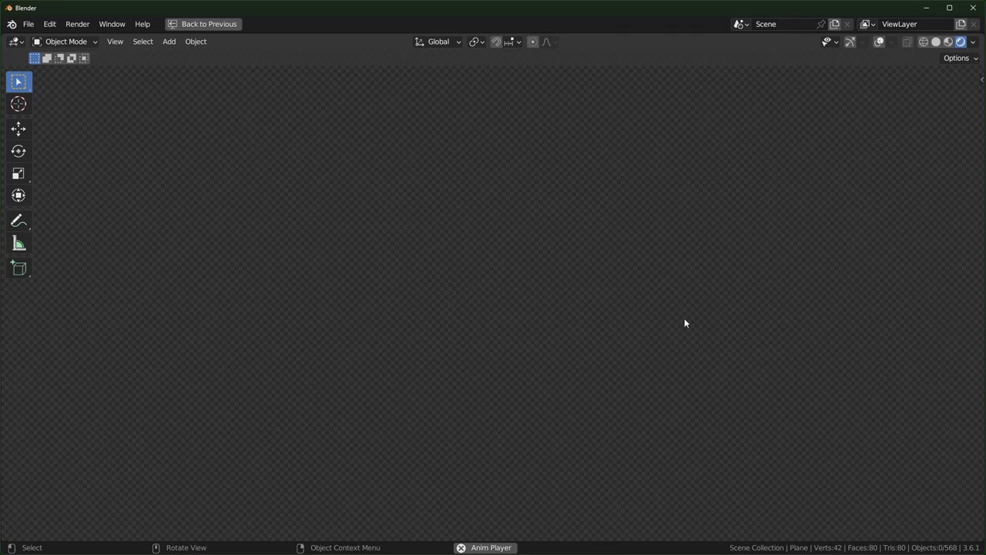
{"action": "key", "text": "ctrl+space"}
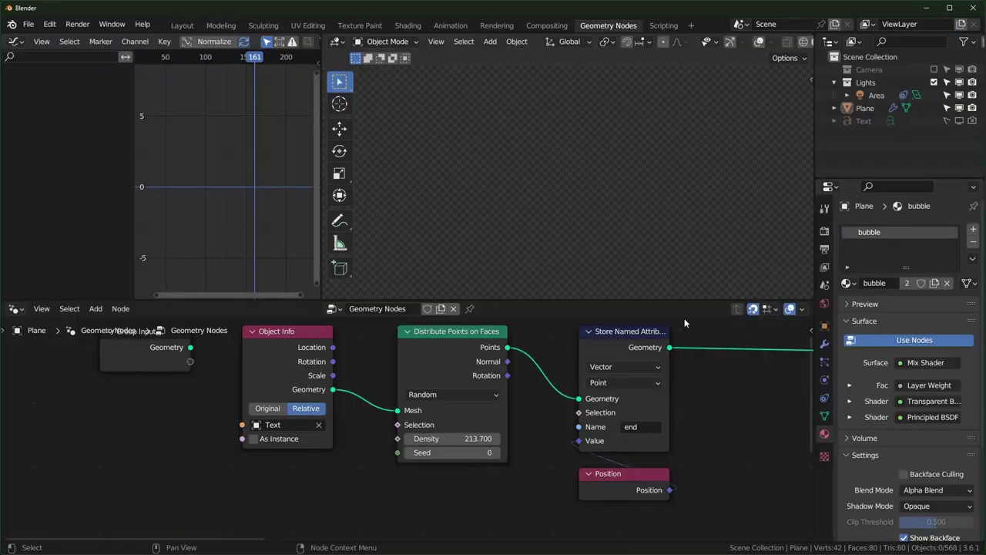
- Turn off viewport denoising and review the animated bubble text through the camera in a maximized viewport
{"action": "left_click", "coordinate": [827, 232]}
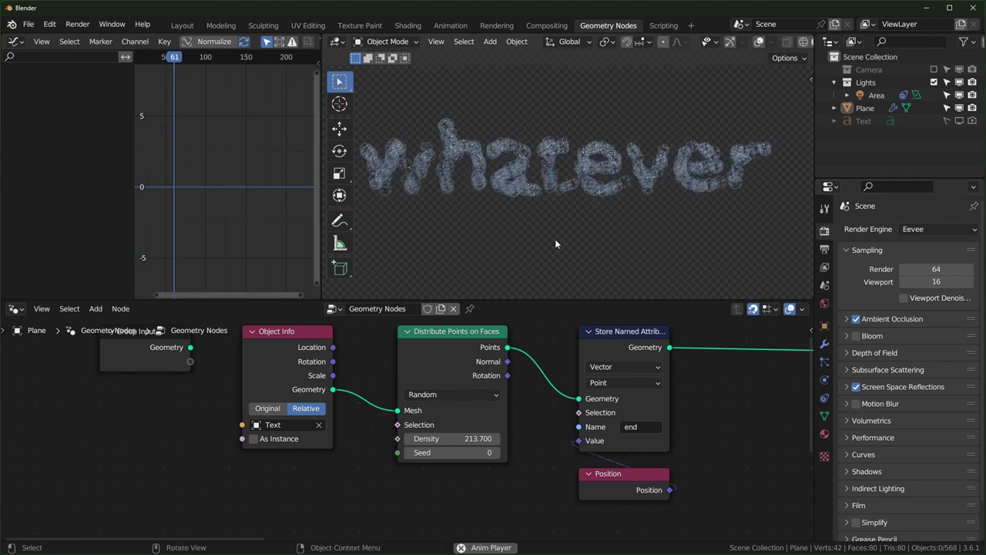
{"action": "key", "text": "ctrl+space"}
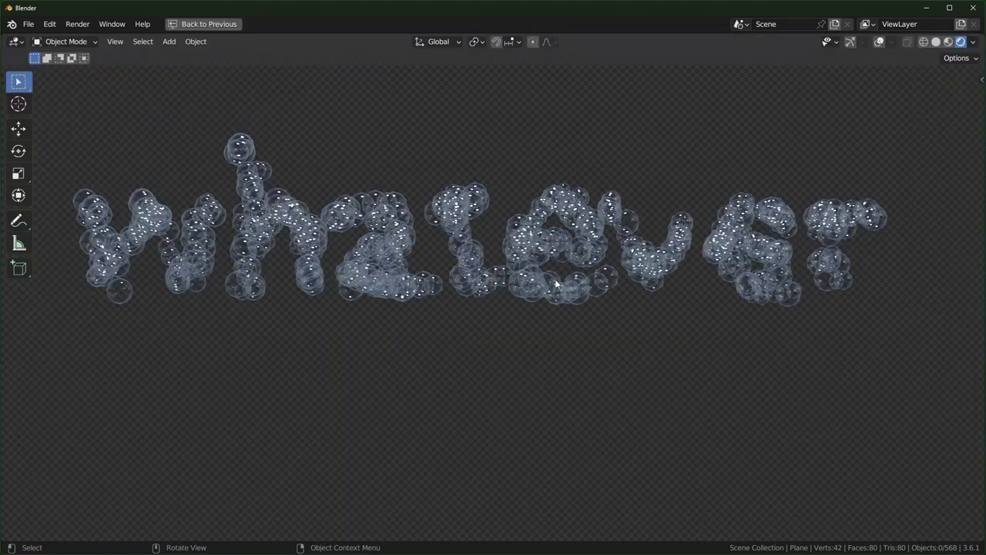
{"action": "key", "text": "KP_0"}
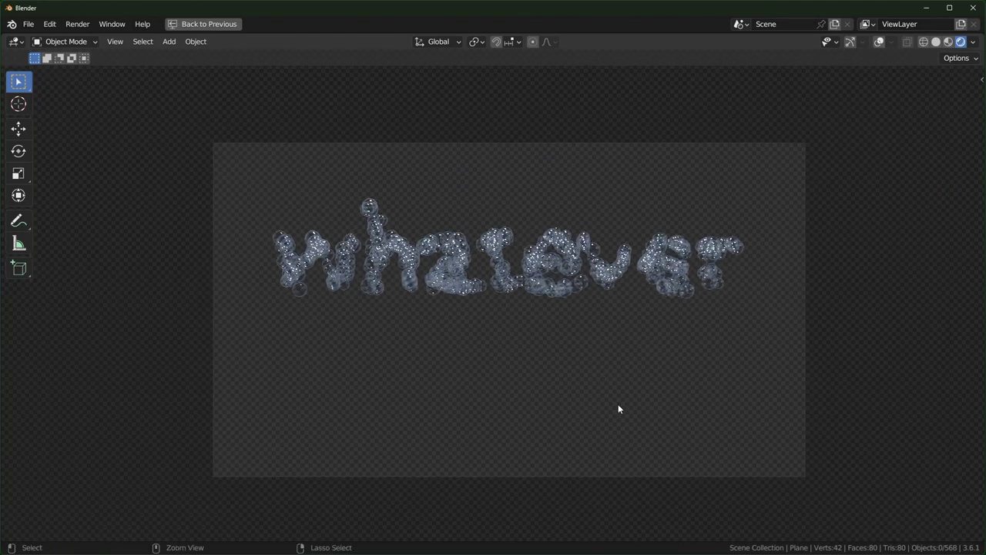
{"action": "middle_click_drag", "start_coordinate": [618, 407], "coordinate": [620, 376], "text": "ctrl"}
{"action": "scroll", "coordinate": [656, 403], "scroll_direction": "up", "scroll_amount": 2}
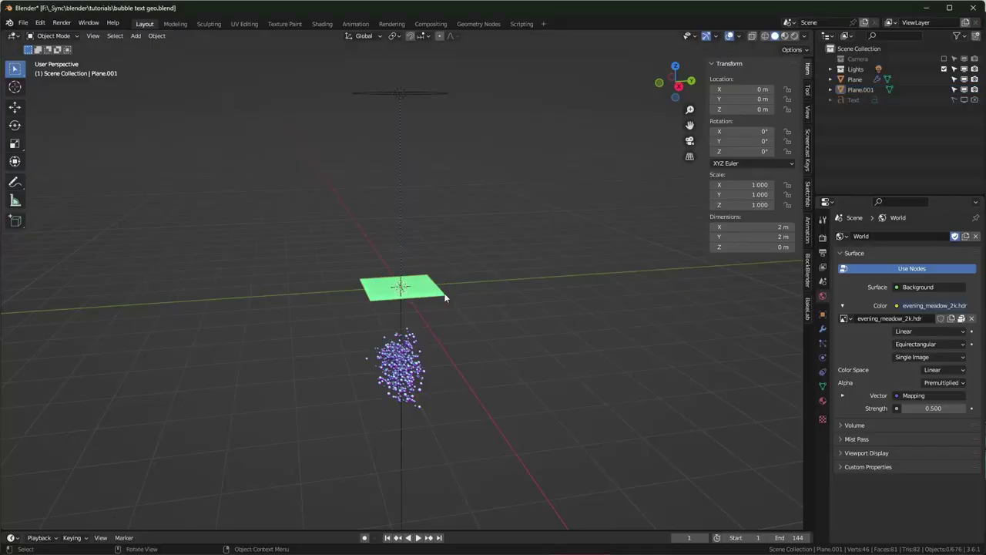
- Rotate the new plane 90° about X, scale it to about 5.135, and move it about 5.67 m along Y behind the text
{"action": "left_click", "coordinate": [443, 294]}
{"action": "key", "text": "r"}
{"action": "key", "text": "x"}
{"action": "key", "text": "9"}
{"action": "key", "text": "0"}
{"action": "key", "text": "Return"}
{"action": "key", "text": "s"}
{"action": "left_click", "coordinate": [584, 327]}
{"action": "left_click_drag", "start_coordinate": [441, 286], "coordinate": [639, 275]}
{"action": "key", "text": "KP_0"}
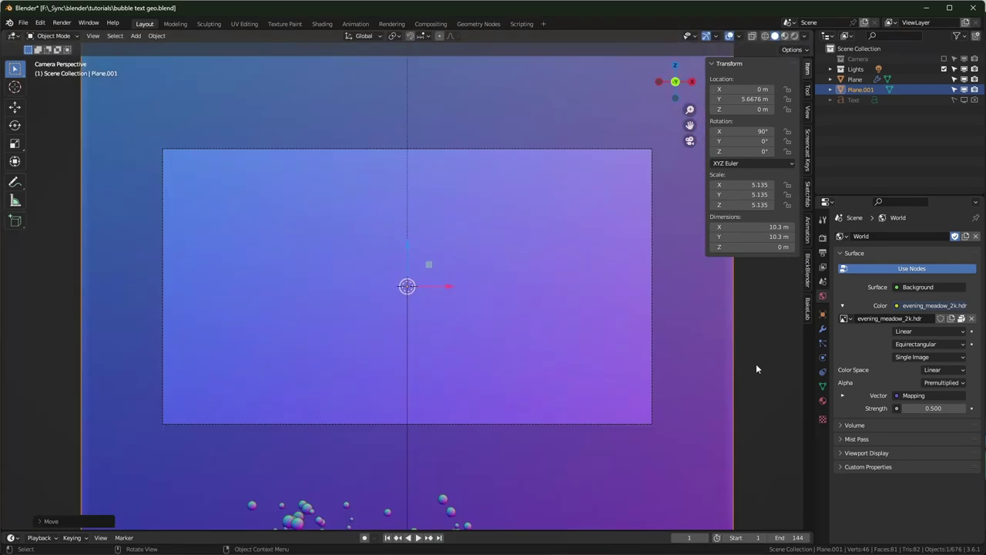
- Create a new material for the backdrop plane in the Shading workspace
{"action": "left_click", "coordinate": [322, 24]}
{"action": "left_click", "coordinate": [443, 330]}
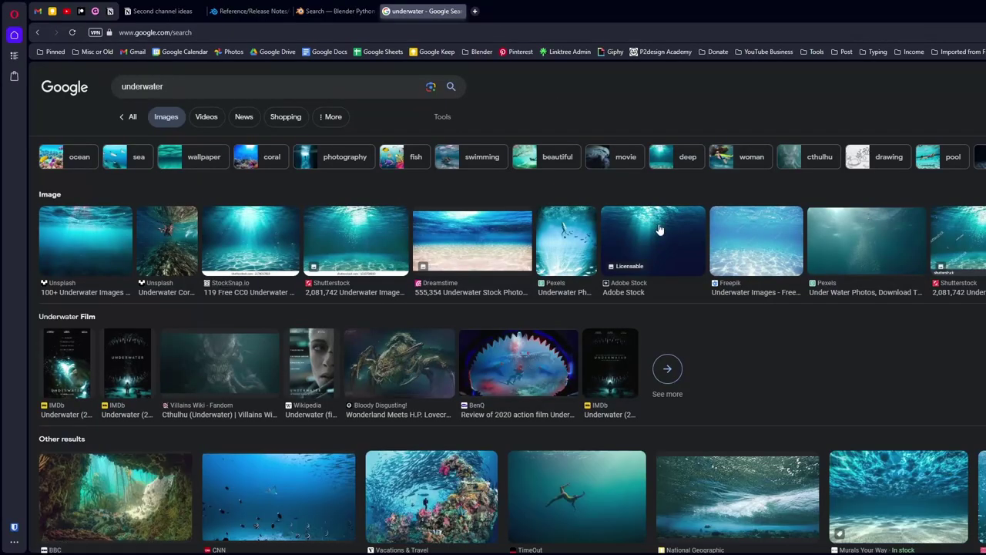
- In the web browser, examine the underwater image results as color and lighting reference for the backdrop
{"action": "scroll", "coordinate": [660, 230], "scroll_direction": "down", "scroll_amount": 1}
{"action": "left_click", "coordinate": [682, 194]}
{"action": "scroll", "coordinate": [661, 339], "scroll_direction": "down", "scroll_amount": 4}
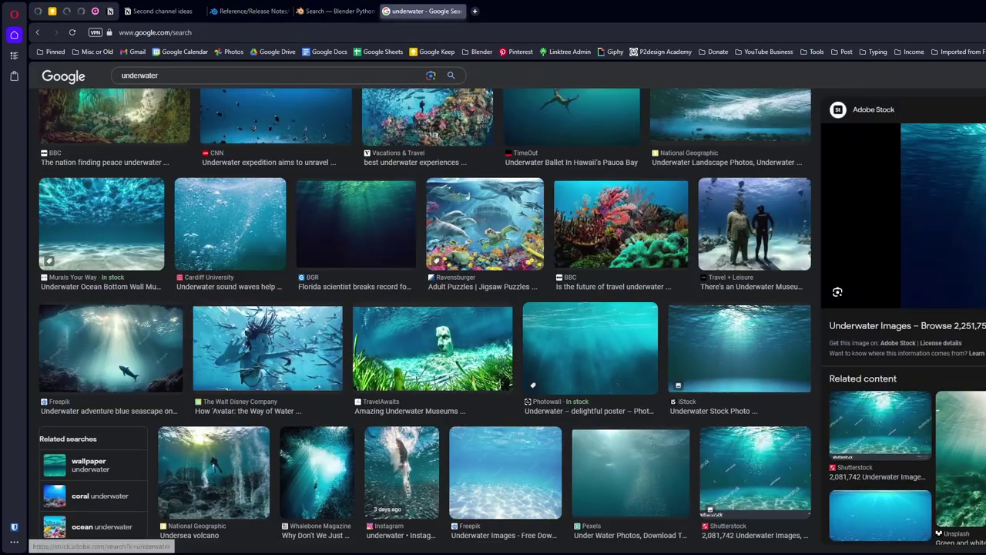
{"action": "left_click", "coordinate": [135, 233]}
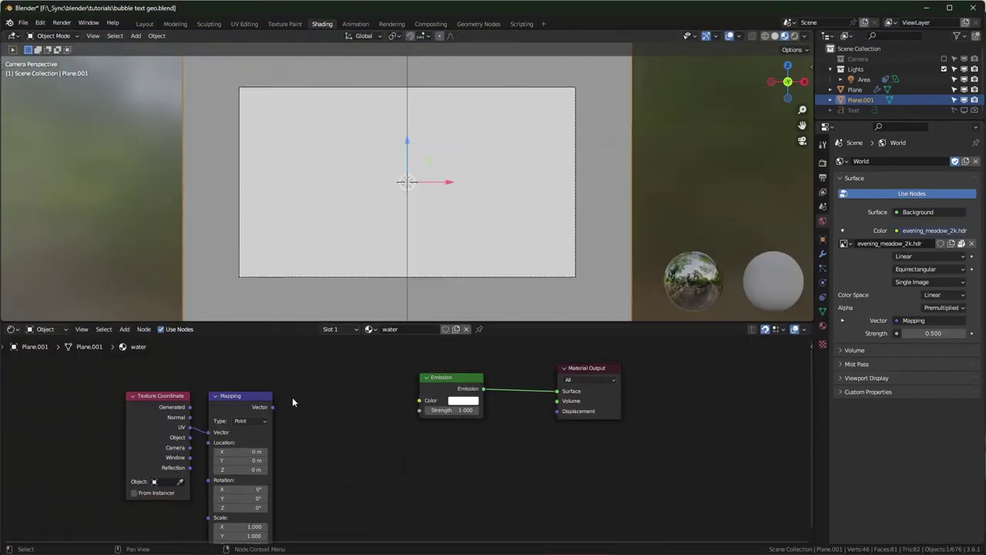
- In Blender, connect the Mapping node's Vector output to the Emission node's Color in the water material
{"action": "left_click_drag", "start_coordinate": [272, 407], "coordinate": [420, 400]}
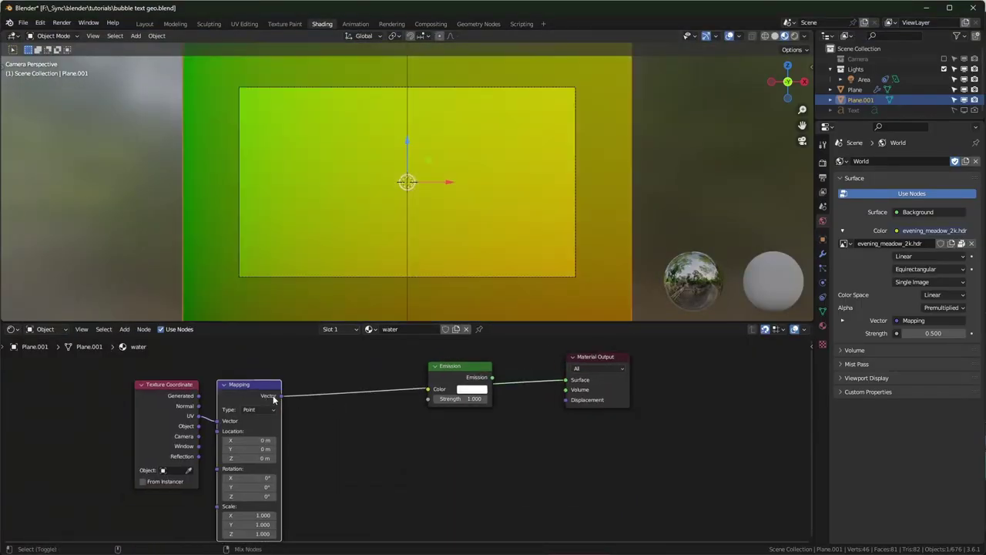
- Insert a Separate XYZ node after the Mapping node and feed its Y output into the Emission node's Color
{"action": "key", "text": "shift+a"}
{"action": "type", "text": "sepa"}
{"action": "type", "text": "r"}
{"action": "key", "text": "Return"}
{"action": "left_click", "coordinate": [410, 383]}
{"action": "left_click_drag", "start_coordinate": [442, 382], "coordinate": [490, 374]}
{"action": "left_click_drag", "start_coordinate": [179, 501], "coordinate": [425, 388]}
- Scale the backdrop plane down along the global Z axis to fit more closely around the camera frame
{"action": "key", "text": "s"}
{"action": "key", "text": "z"}
{"action": "left_click_drag", "start_coordinate": [425, 388], "coordinate": [246, 385]}
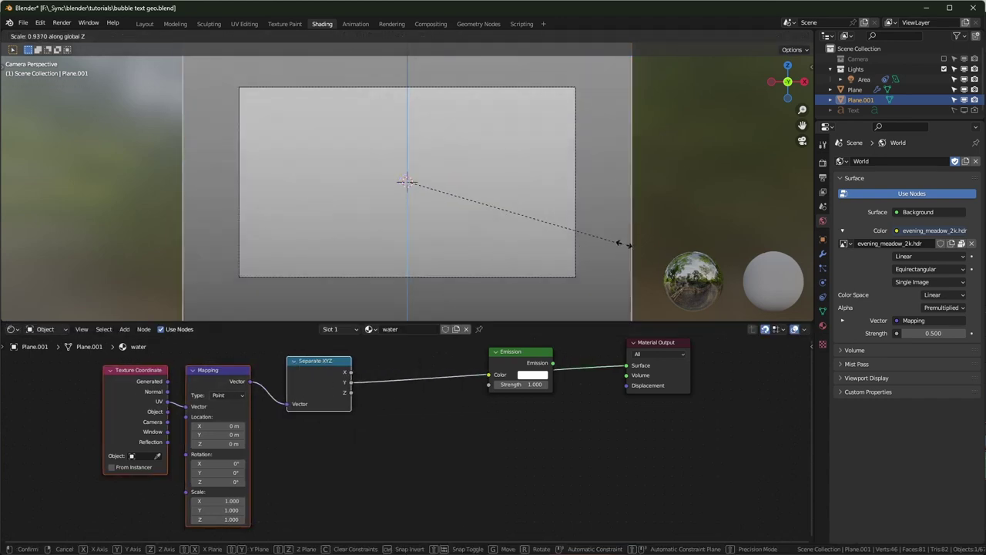
{"action": "left_click", "coordinate": [510, 222]}
- Insert a Color Ramp node between the Separate XYZ node's Y output and the Emission node's Color
{"action": "key", "text": "shift+a"}
{"action": "type", "text": "color"}
{"action": "key", "text": "Return"}
{"action": "left_click", "coordinate": [359, 379]}
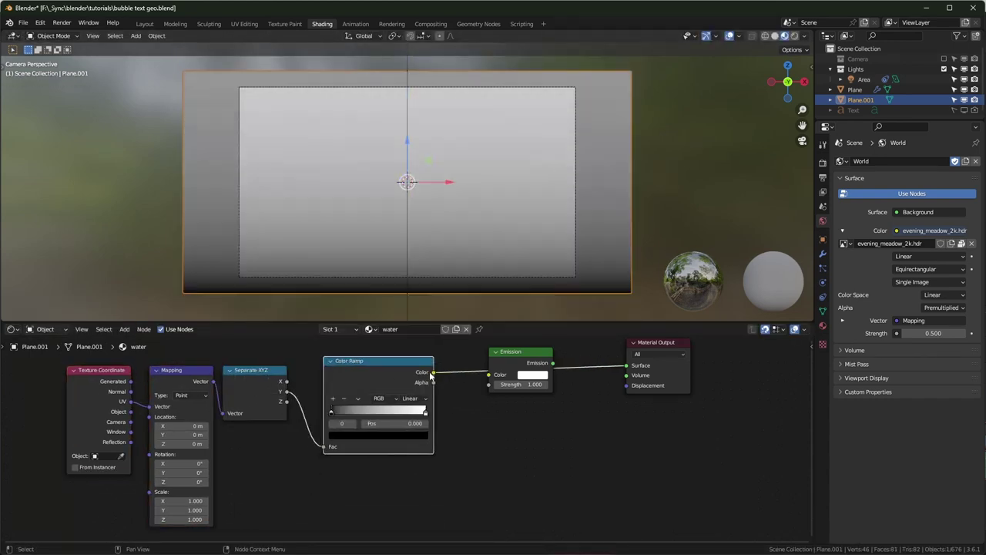
{"action": "left_click", "coordinate": [513, 362]}
{"action": "scroll", "coordinate": [418, 439], "scroll_direction": "up", "scroll_amount": 2}
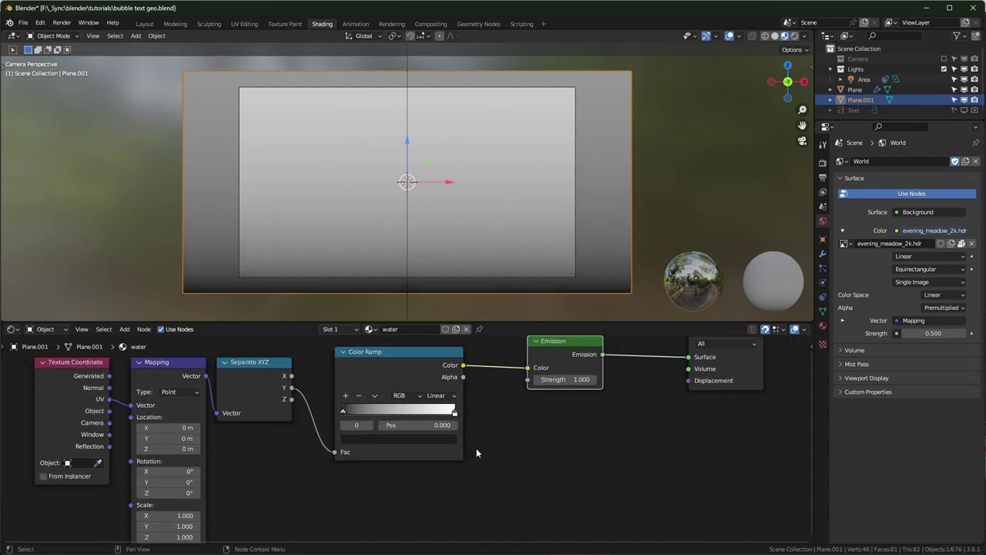
- Color the Color Ramp's light-end stop bright blue with hue 0.636, saturation 0.884 and value 1.000
{"action": "left_click", "coordinate": [118, 511]}
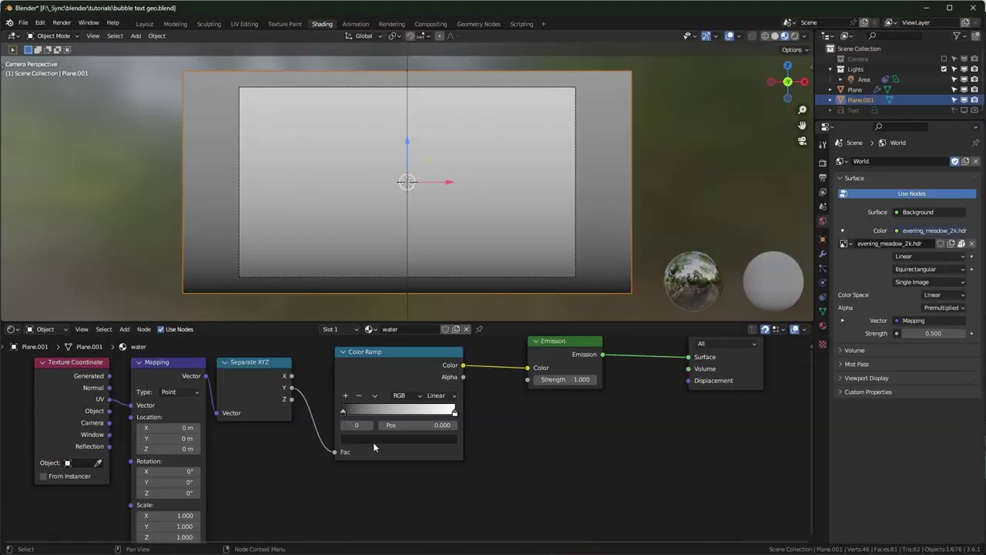
{"action": "left_click", "coordinate": [373, 442]}
{"action": "left_click_drag", "start_coordinate": [433, 345], "coordinate": [434, 286]}
{"action": "left_click_drag", "start_coordinate": [407, 299], "coordinate": [433, 284]}
{"action": "key", "text": "ctrl+v"}
{"action": "left_click", "coordinate": [442, 441]}
{"action": "left_click_drag", "start_coordinate": [402, 298], "coordinate": [433, 333]}
- Give the Color Ramp's stop at position 0 a dark, saturated teal-blue color
{"action": "left_click", "coordinate": [343, 413]}
{"action": "left_click", "coordinate": [373, 440]}
{"action": "left_click", "coordinate": [405, 442]}
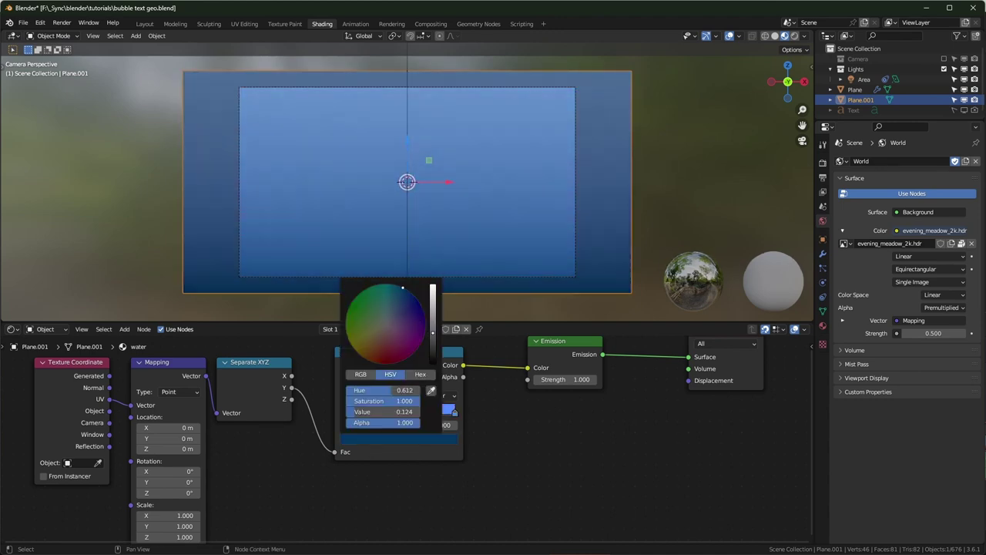
{"action": "left_click_drag", "start_coordinate": [405, 412], "coordinate": [411, 411]}
- Shift the Color Ramp's light-end stop to a softer cyan and the dark-end stop to a darker teal
{"action": "left_click", "coordinate": [455, 414]}
{"action": "left_click", "coordinate": [430, 440]}
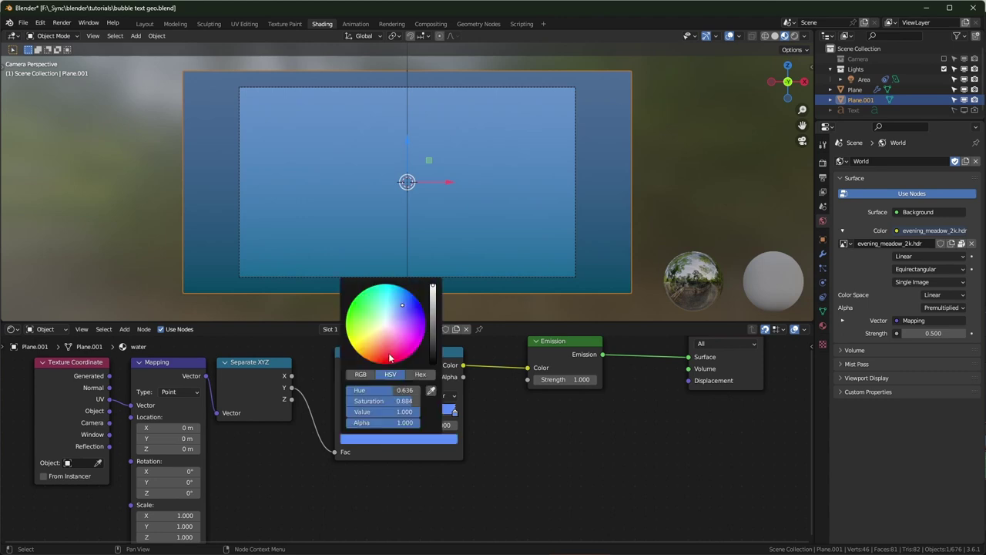
{"action": "left_click_drag", "start_coordinate": [402, 306], "coordinate": [394, 286]}
{"action": "mouse_move", "coordinate": [417, 402]}
{"action": "left_mouse_down"}
{"action": "mouse_move", "coordinate": [393, 401]}
{"action": "mouse_move", "coordinate": [407, 411]}
{"action": "left_mouse_up"}
{"action": "left_click", "coordinate": [344, 414]}
{"action": "left_click", "coordinate": [372, 439]}
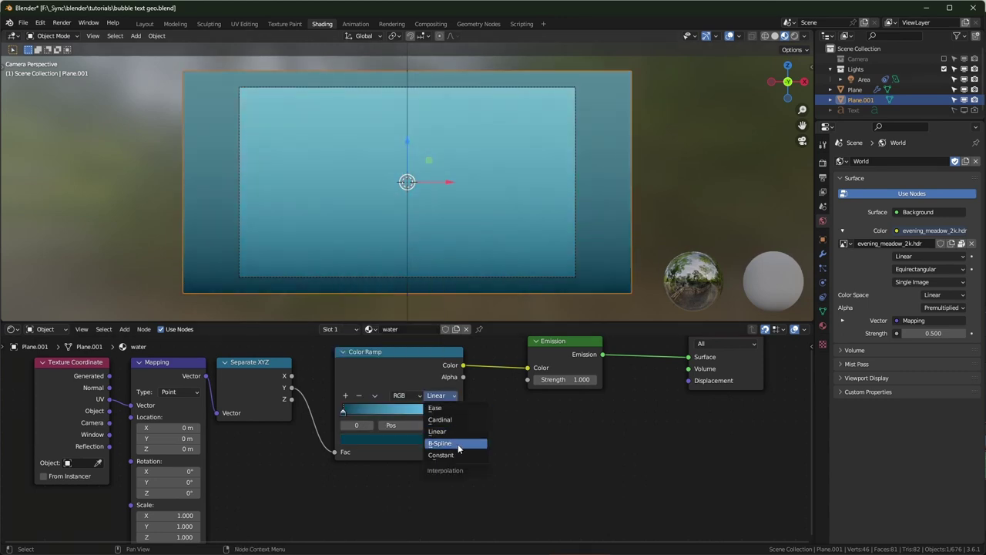
- Add a middle stop at position 0.716 to the Color Ramp and set its interpolation to Ease
{"action": "left_click", "coordinate": [457, 447]}
{"action": "left_click_drag", "start_coordinate": [344, 413], "coordinate": [426, 411]}
{"action": "left_click", "coordinate": [445, 396]}
{"action": "left_click", "coordinate": [441, 407]}
- Stretch the backdrop plane along Z and move it upward so the gradient fills the camera frame
{"action": "key", "text": "s"}
{"action": "key", "text": "z"}
{"action": "left_click", "coordinate": [625, 282]}
{"action": "scroll", "coordinate": [543, 278], "scroll_direction": "down", "scroll_amount": 3}
{"action": "key", "text": "s"}
{"action": "key", "text": "z"}
{"action": "left_click", "coordinate": [529, 272]}
{"action": "key", "text": "g"}
{"action": "key", "text": "z"}
{"action": "left_click", "coordinate": [526, 212]}
{"action": "scroll", "coordinate": [643, 164], "scroll_direction": "up", "scroll_amount": 3}
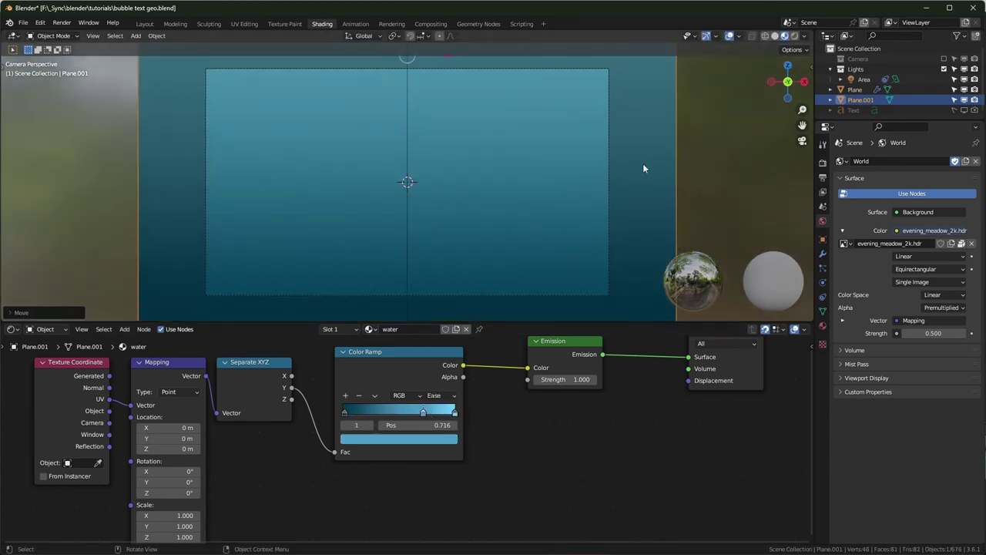
- Reduce the Color Ramp to its two end stops and darken the dark-end teal further
{"action": "scroll", "coordinate": [609, 197], "scroll_direction": "up", "scroll_amount": 2}
{"action": "left_click_drag", "start_coordinate": [360, 412], "coordinate": [345, 414]}
{"action": "left_click", "coordinate": [420, 439]}
{"action": "left_click_drag", "start_coordinate": [434, 332], "coordinate": [434, 341]}
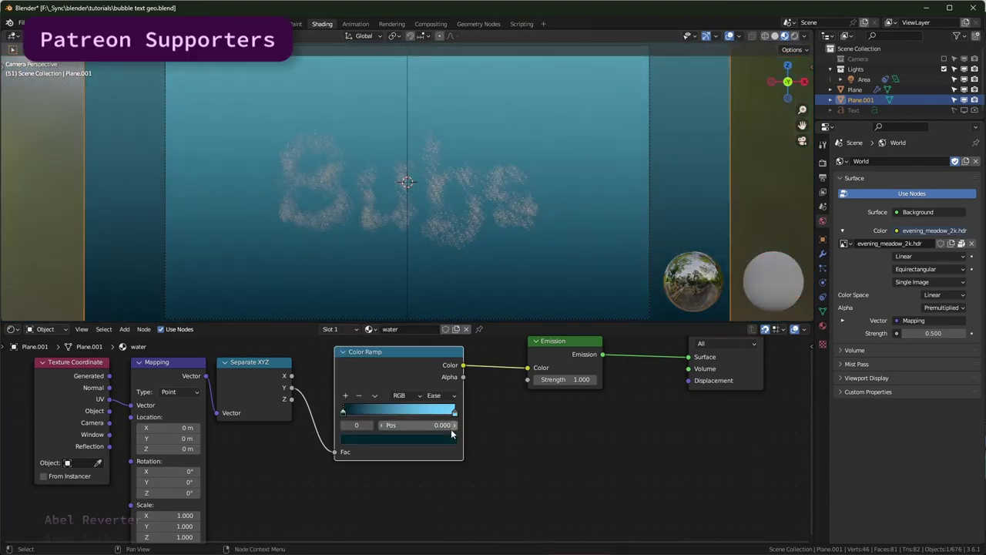
- Recolor the Color Ramp's light-end stop to a deep, fully saturated blue, and play the animation to preview the bubbles against it
{"action": "left_click", "coordinate": [450, 439]}
{"action": "left_click", "coordinate": [454, 413]}
{"action": "left_click", "coordinate": [448, 438]}
{"action": "left_click_drag", "start_coordinate": [392, 305], "coordinate": [398, 286]}
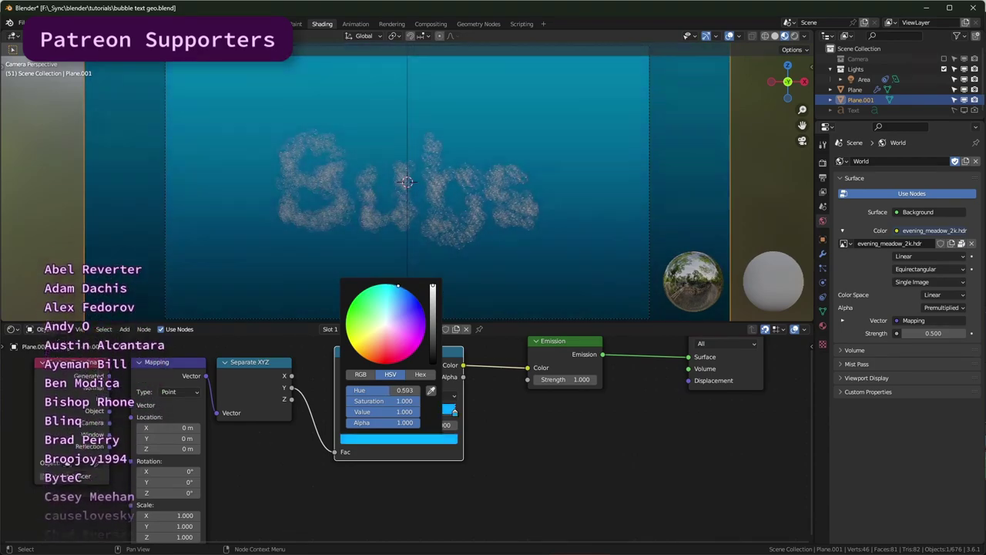
{"action": "left_click_drag", "start_coordinate": [402, 411], "coordinate": [342, 411]}
{"action": "scroll", "coordinate": [464, 213], "scroll_direction": "up", "scroll_amount": 3}
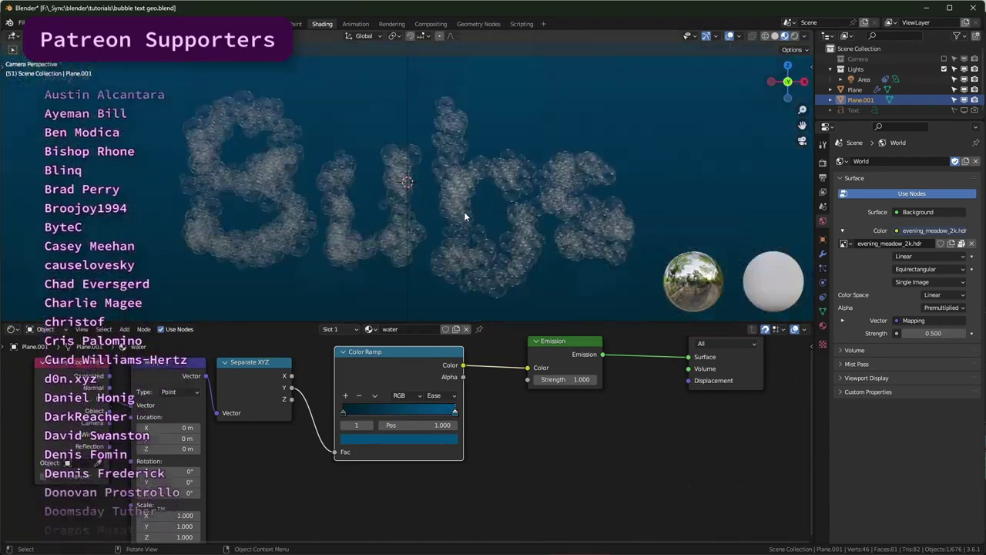
{"action": "scroll", "coordinate": [464, 211], "scroll_direction": "down", "scroll_amount": 4}
{"action": "key", "text": "space"}
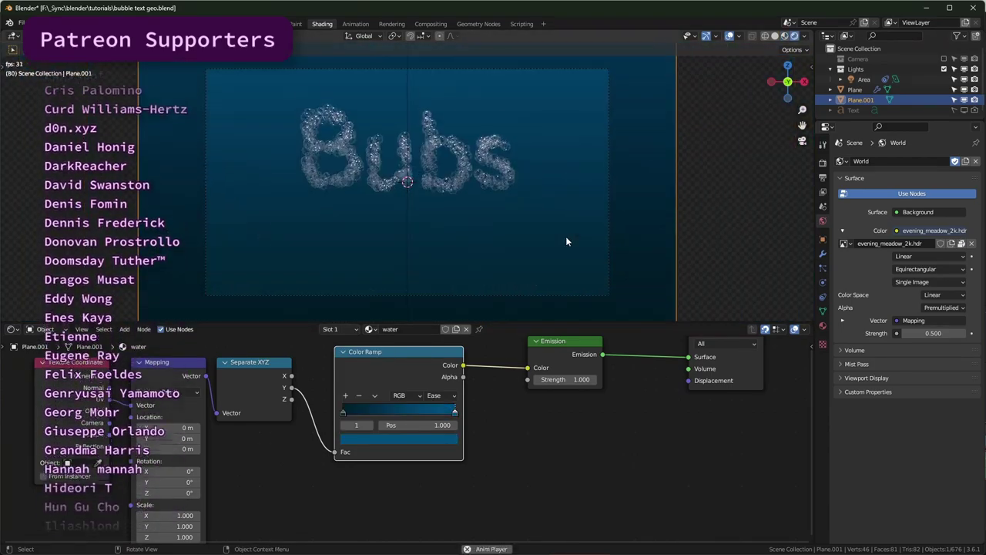
{"action": "key", "text": "space"}
{"action": "left_click", "coordinate": [502, 164]}
{"action": "key", "text": "g"}
{"action": "key", "text": "z"}
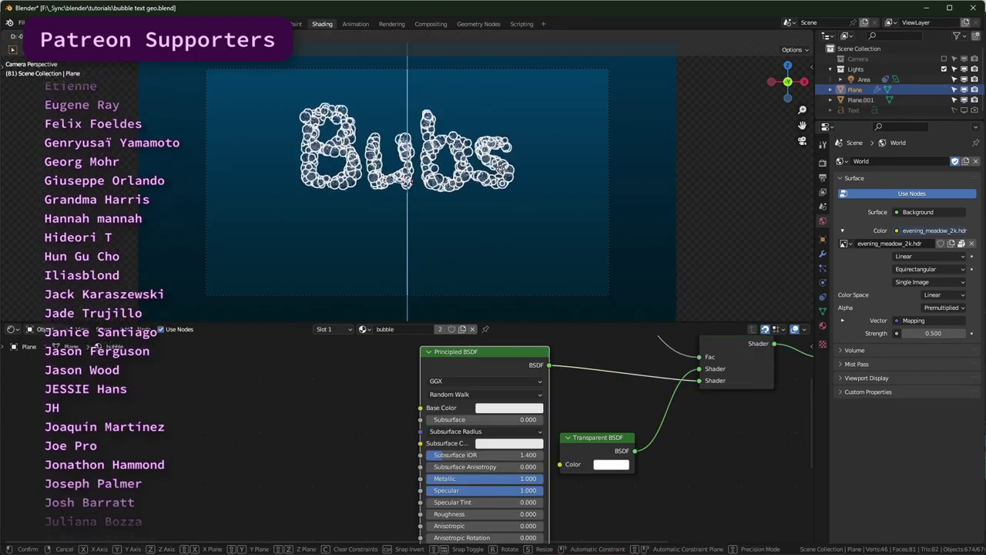
{"action": "right_click", "coordinate": [501, 168]}
- Enable the Text object in the viewport, move it down along Z towards the frame's center, and open the render properties
{"action": "left_click", "coordinate": [965, 110]}
{"action": "left_click", "coordinate": [854, 110]}
{"action": "key", "text": "g"}
{"action": "key", "text": "z"}
{"action": "left_click", "coordinate": [601, 220]}
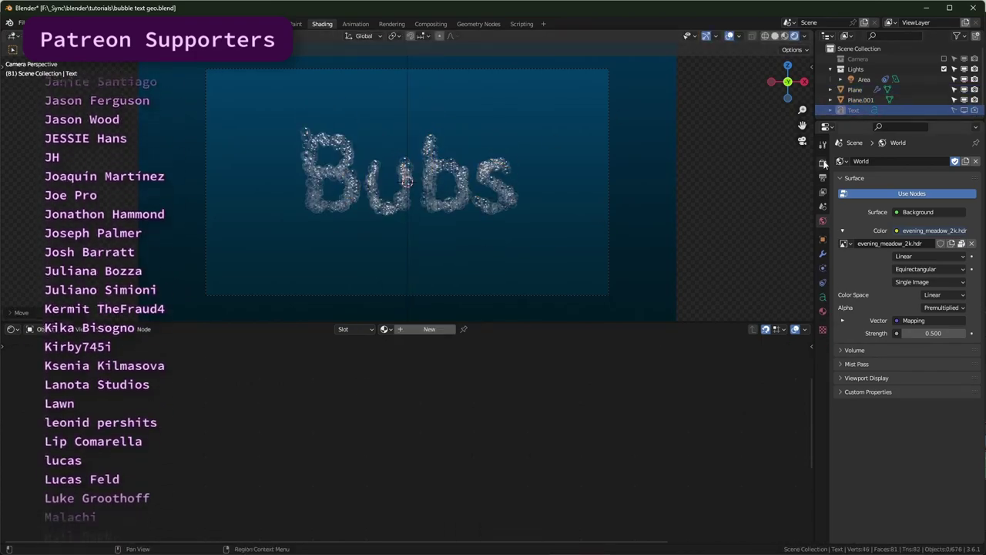
{"action": "left_click", "coordinate": [824, 164]}
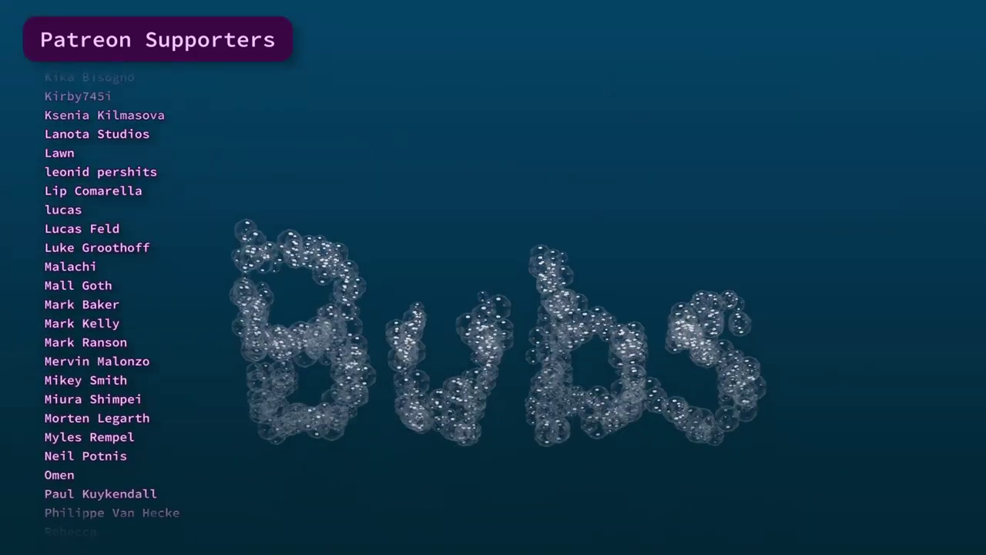